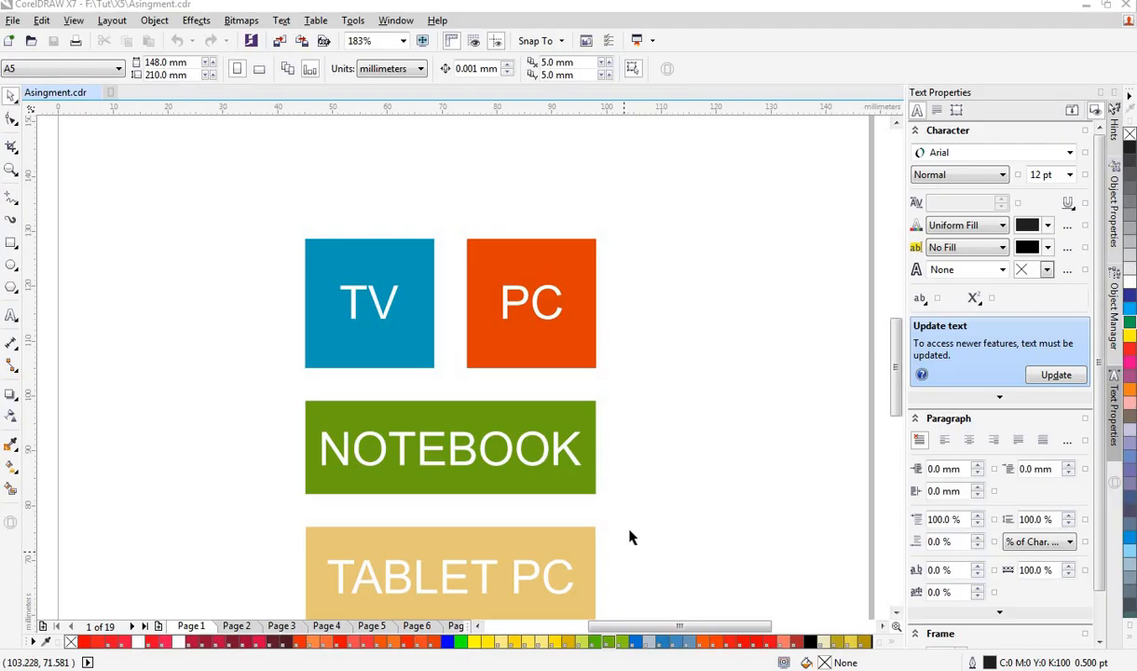
Step: Draw a square about 24 mm on each side, to the right of the orange PC tile
click(12, 242)
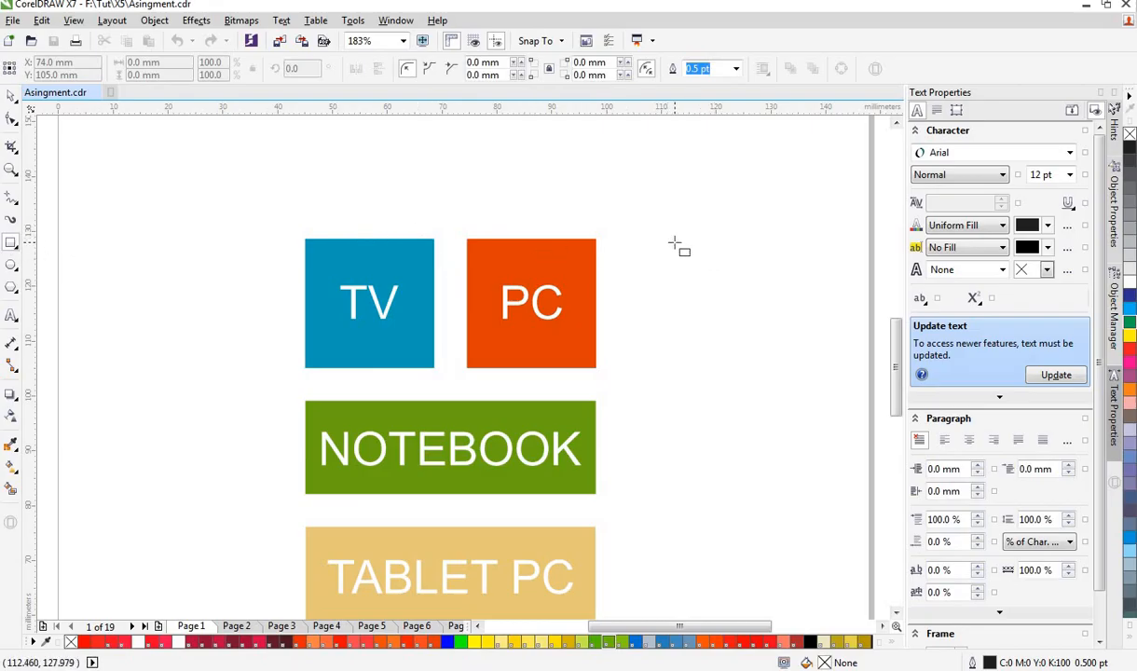
drag(675, 243, 808, 375)
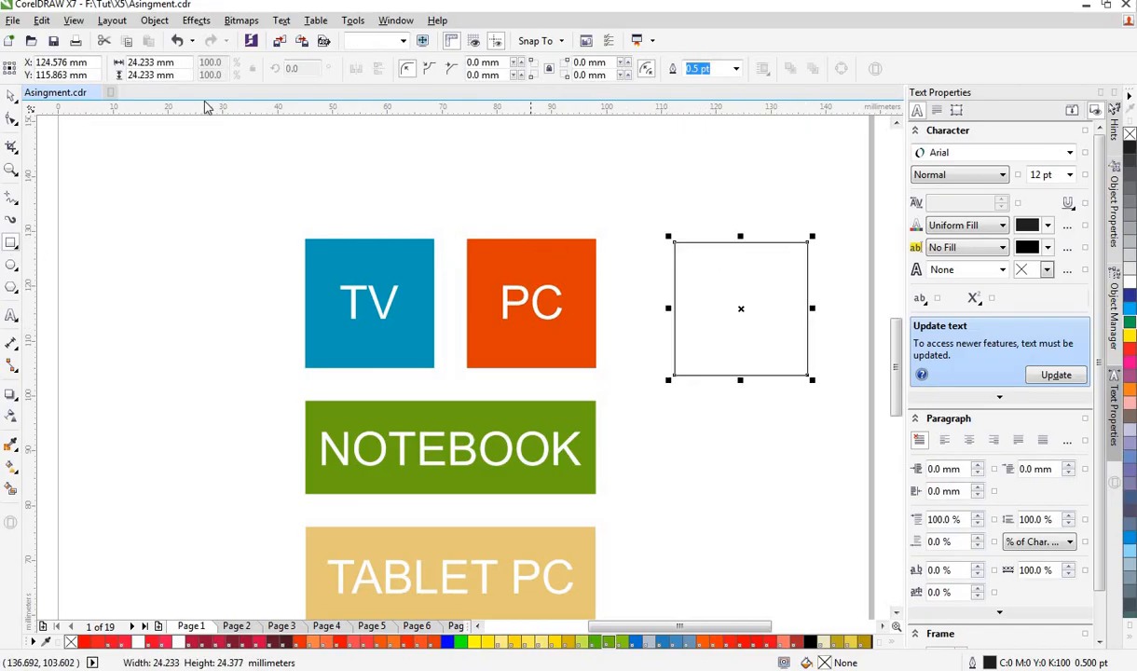
key(space)
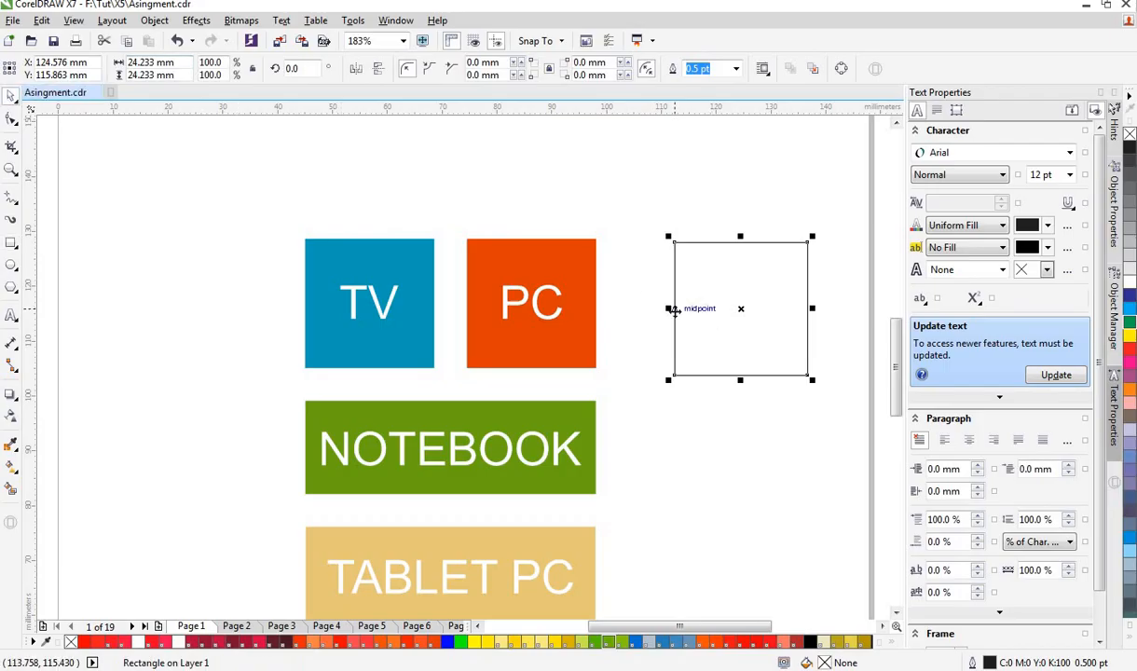
Step: Resize the new square into a wide rectangle about 43 mm by 21 mm beside the PC tile
drag(669, 309, 670, 311)
drag(813, 308, 839, 309)
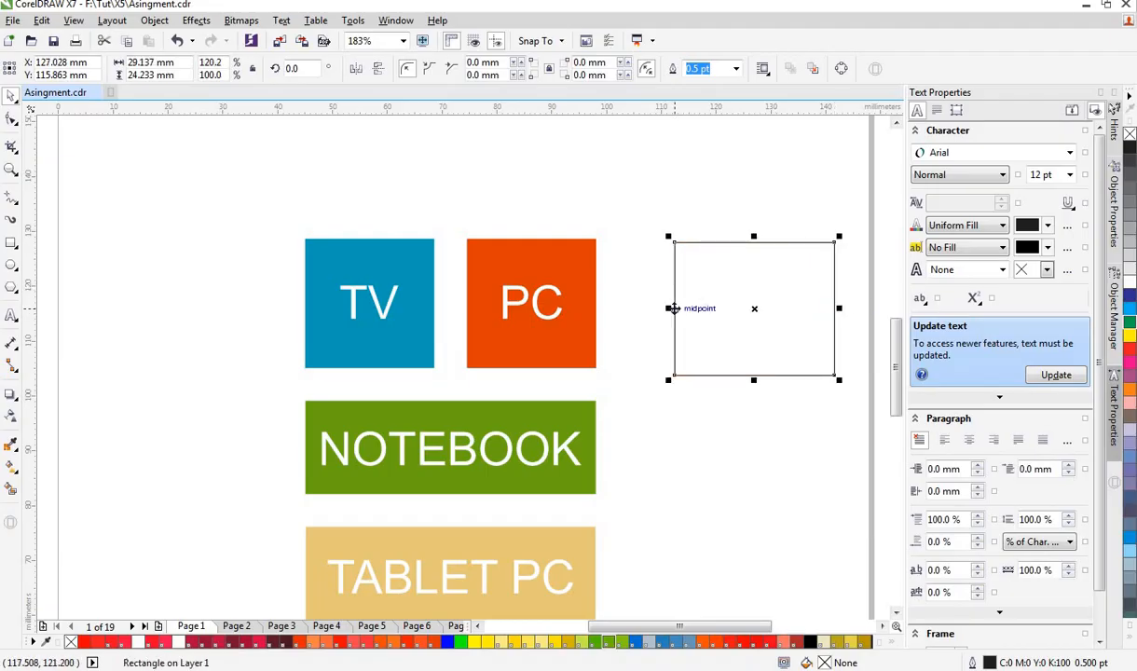
drag(670, 309, 608, 309)
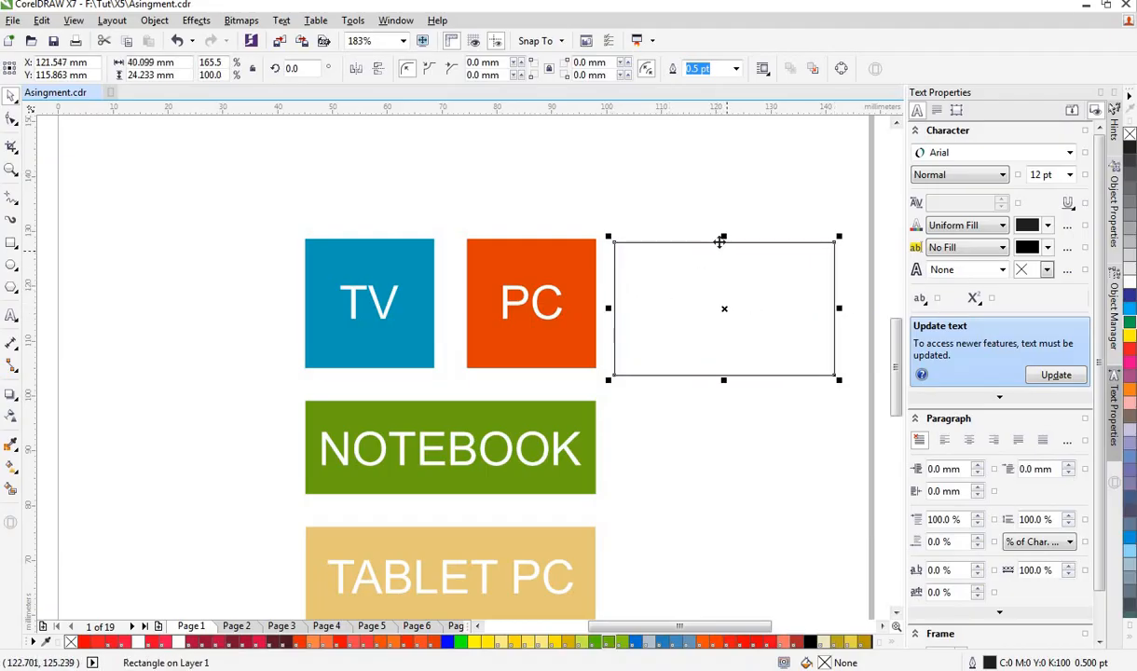
drag(724, 236, 724, 263)
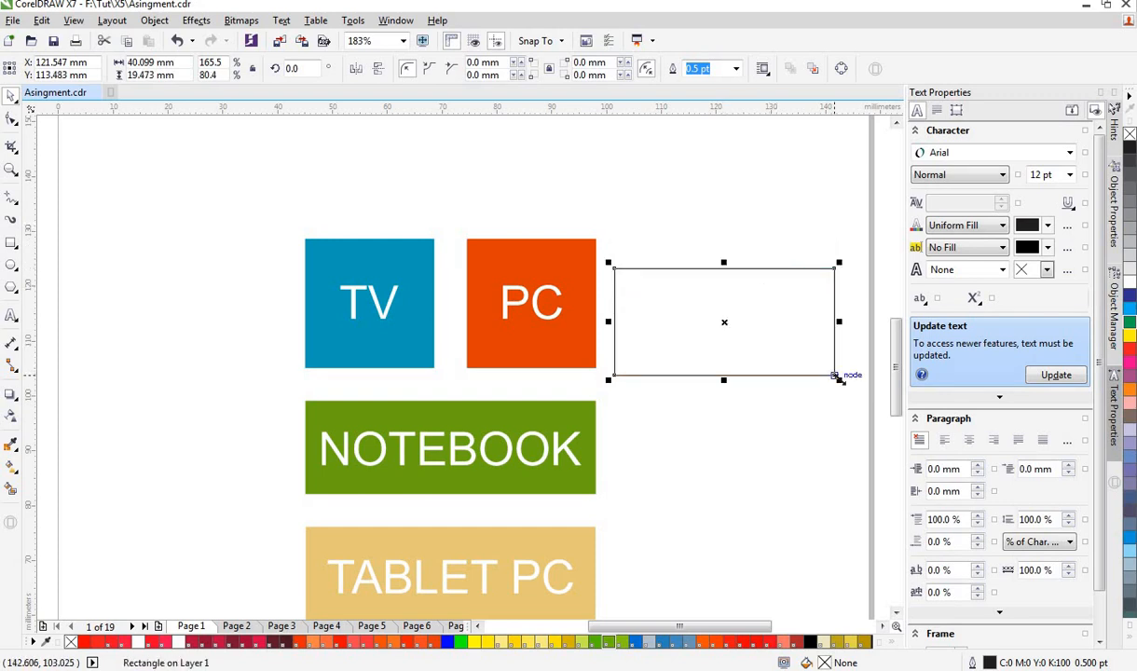
mouse_move(837, 378)
mouse_down()
mouse_move(853, 399)
mouse_move(852, 386)
mouse_up()
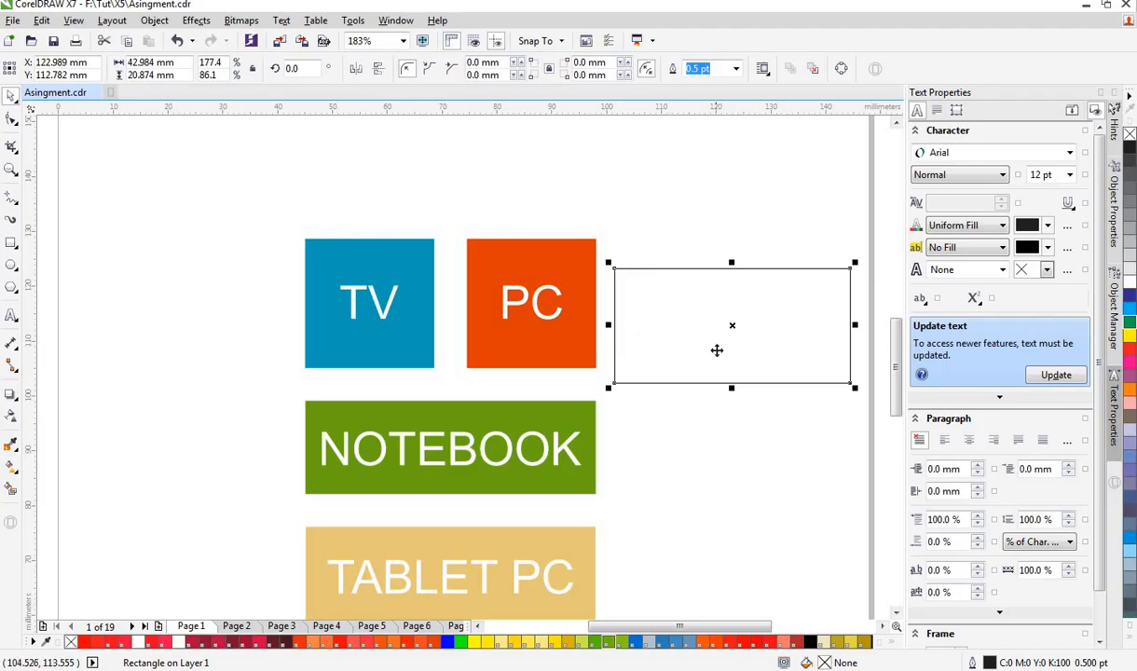
click(664, 332)
click(671, 343)
Step: Draw a second rectangle about 20 mm by 20 mm overlapping the first one, and undo it
click(12, 242)
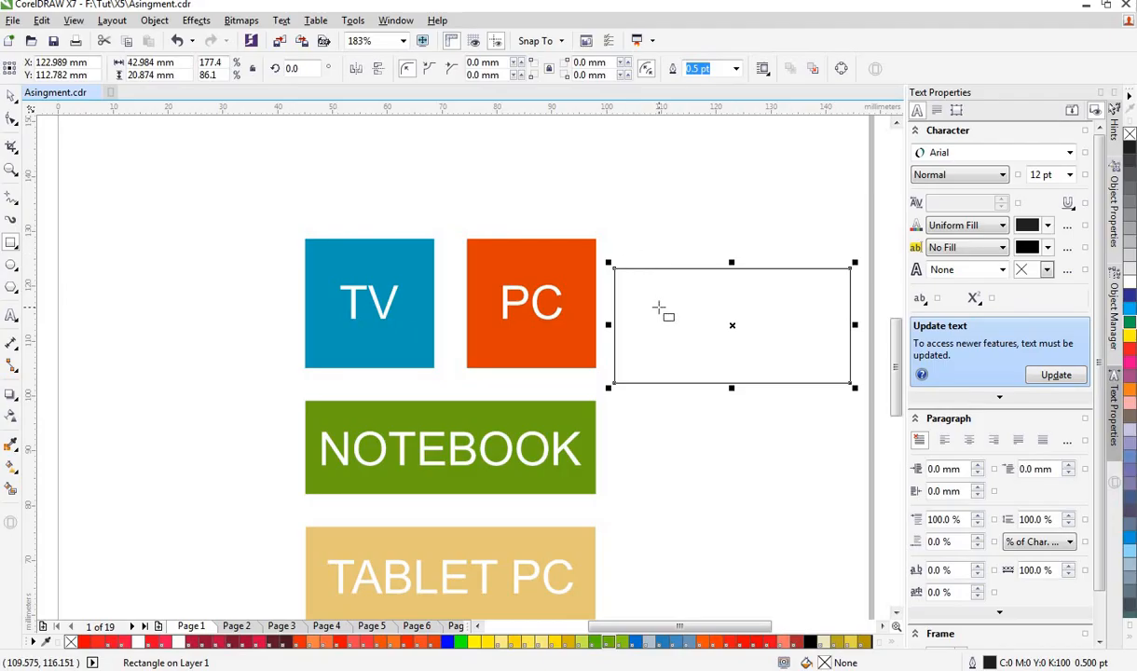
drag(658, 308, 767, 419)
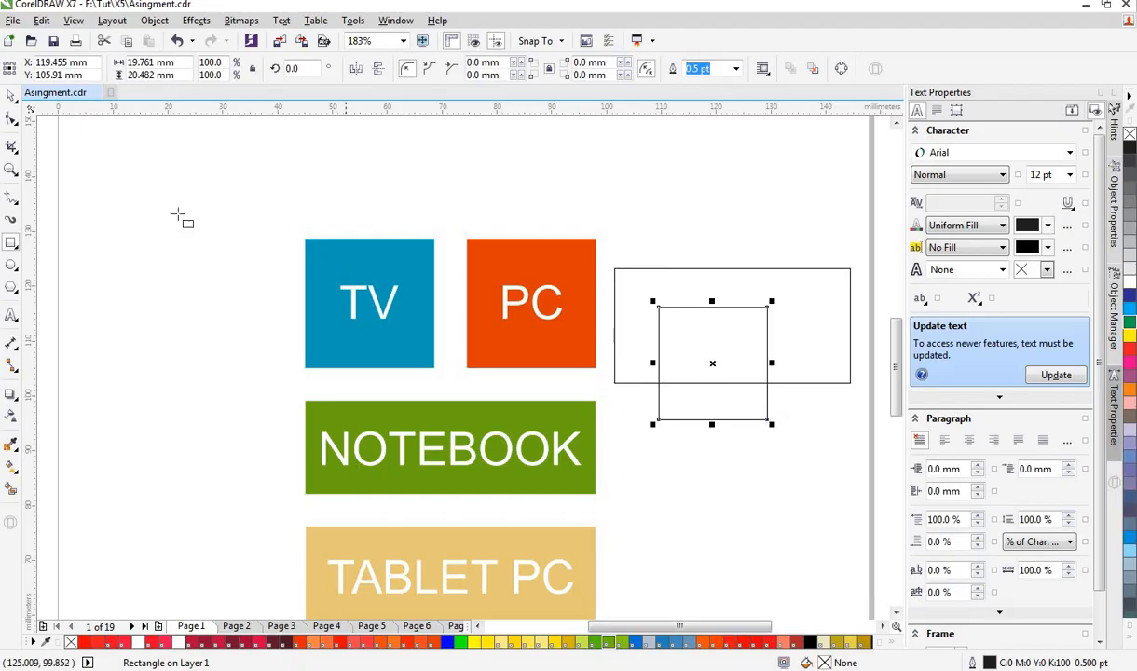
click(12, 95)
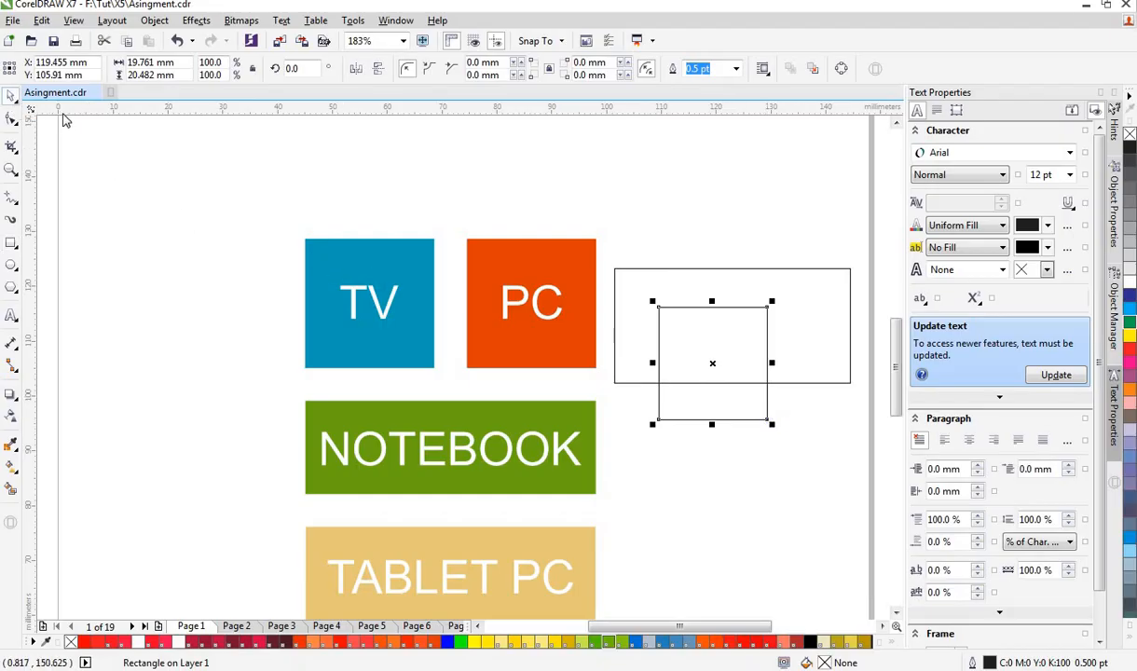
key(ctrl+z)
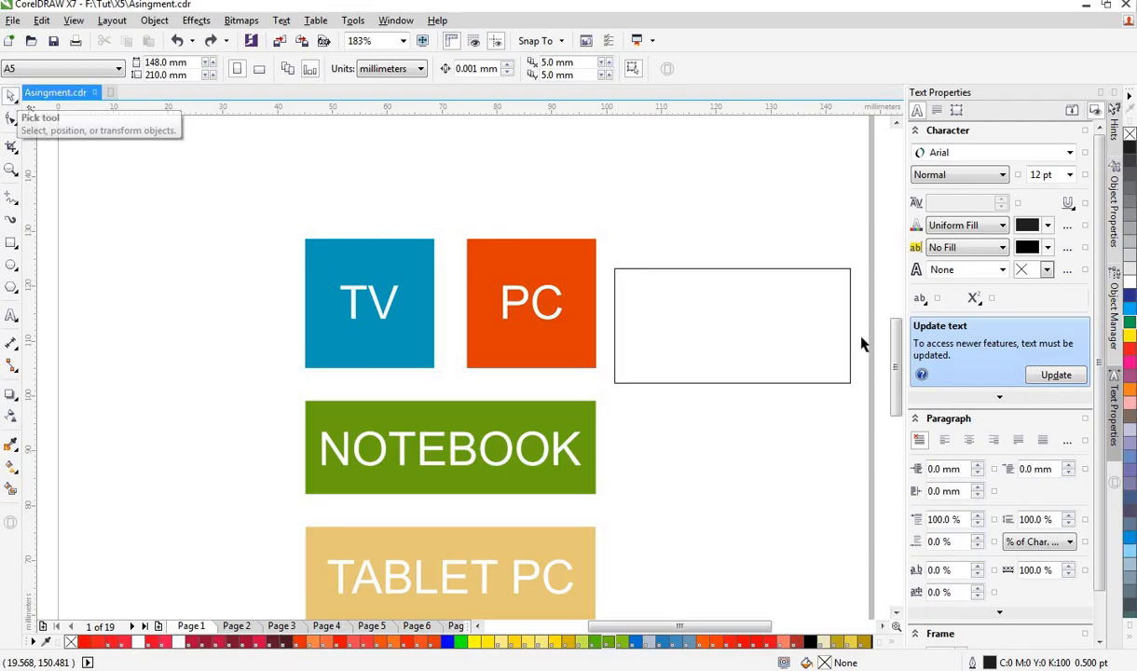
Step: Move the rectangle around the page and place it beside the PC tile, centred at about X 122 mm, Y 115 mm
click(737, 312)
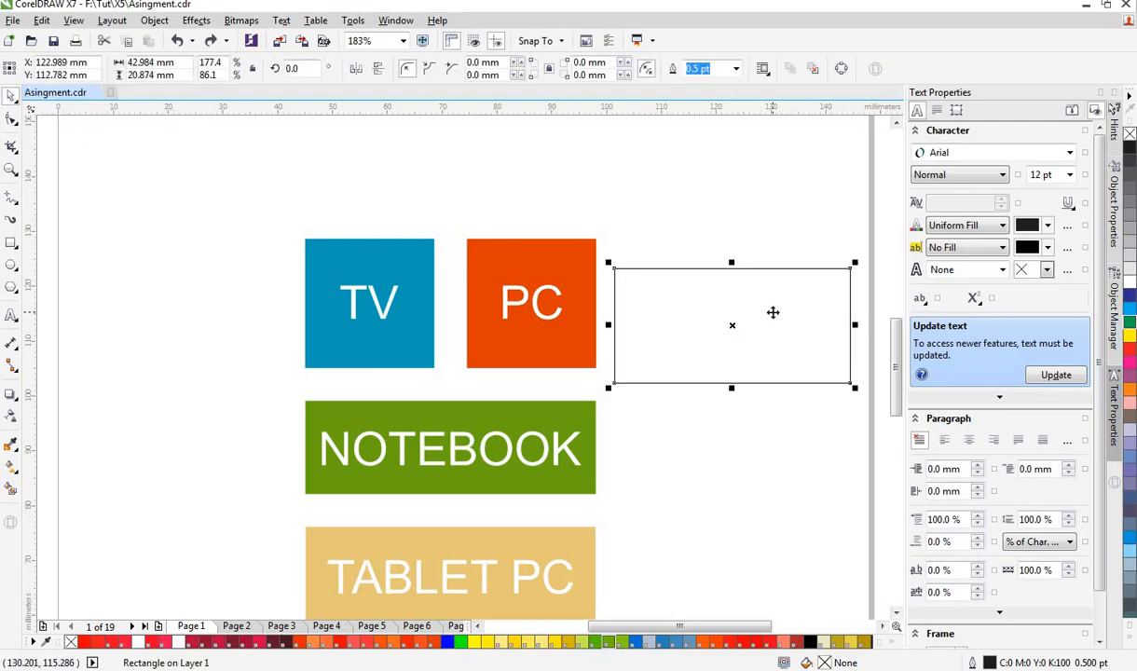
drag(772, 312, 287, 276)
drag(218, 282, 748, 224)
drag(752, 272, 764, 331)
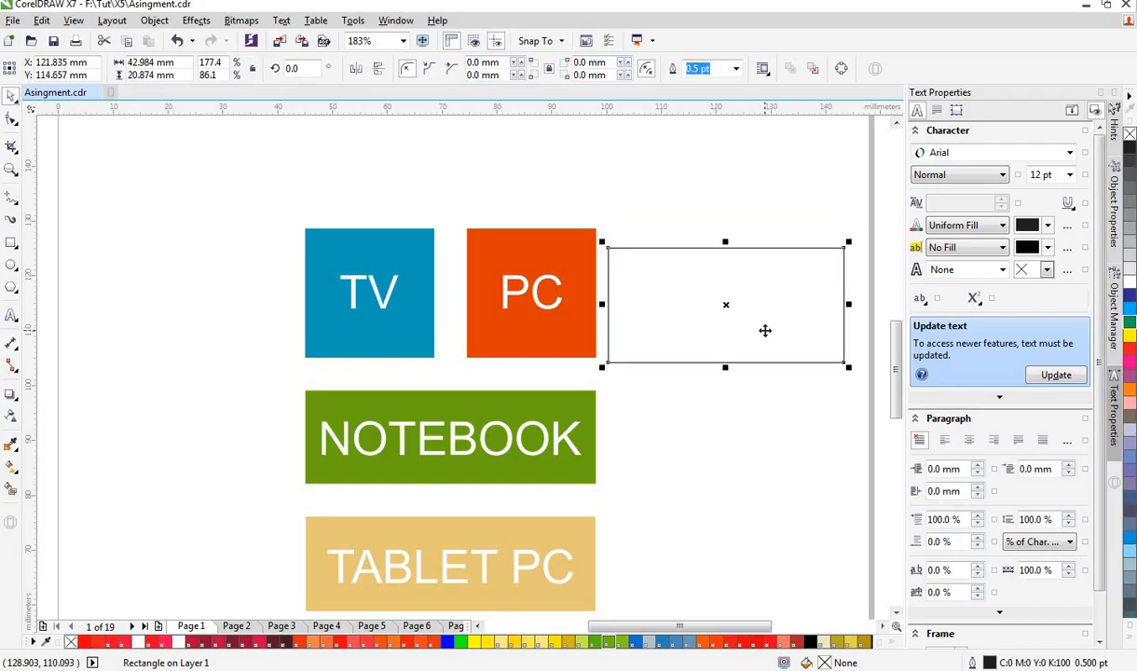
Step: Try rotating the rectangle clockwise about its centre, and undo the rotations
click(765, 330)
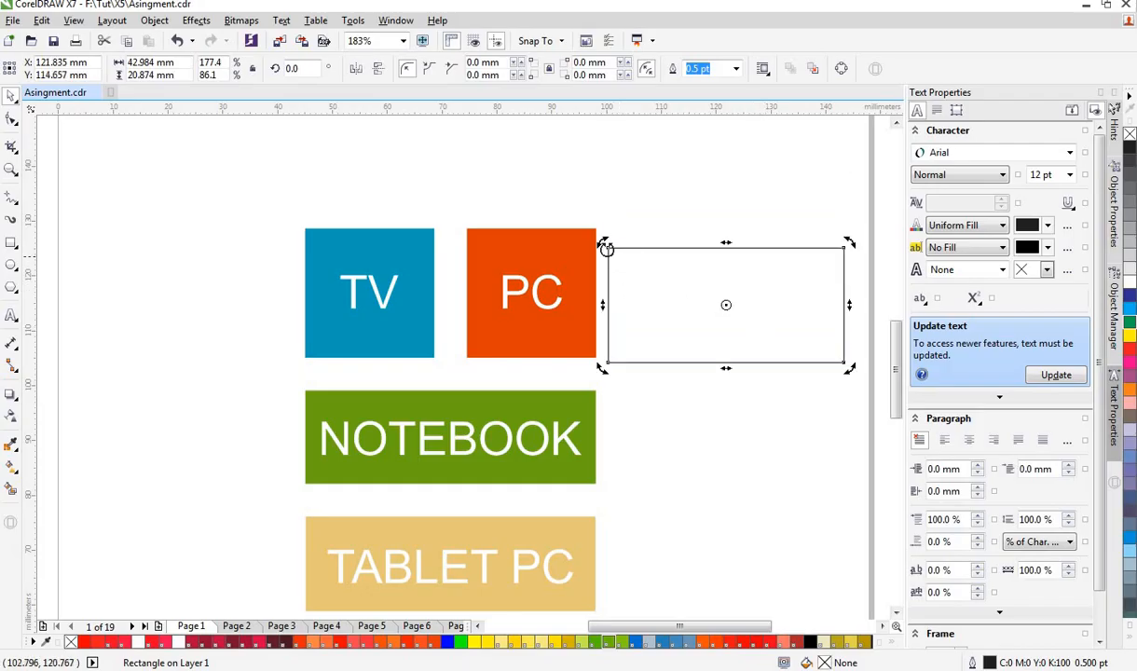
drag(603, 242, 634, 218)
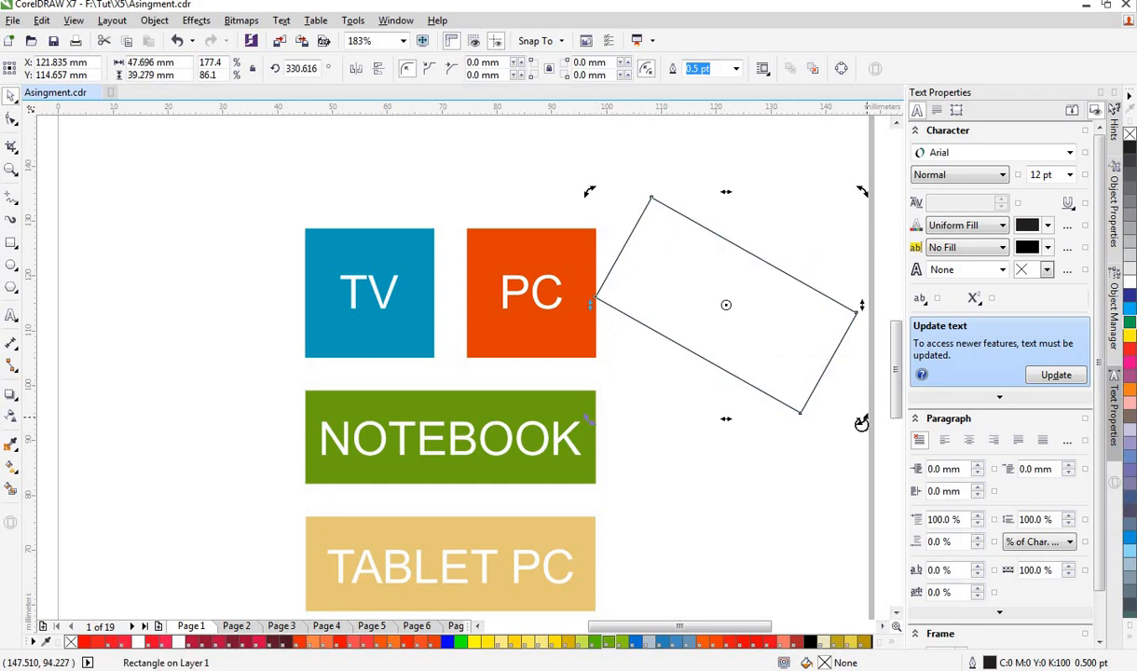
drag(864, 422, 837, 445)
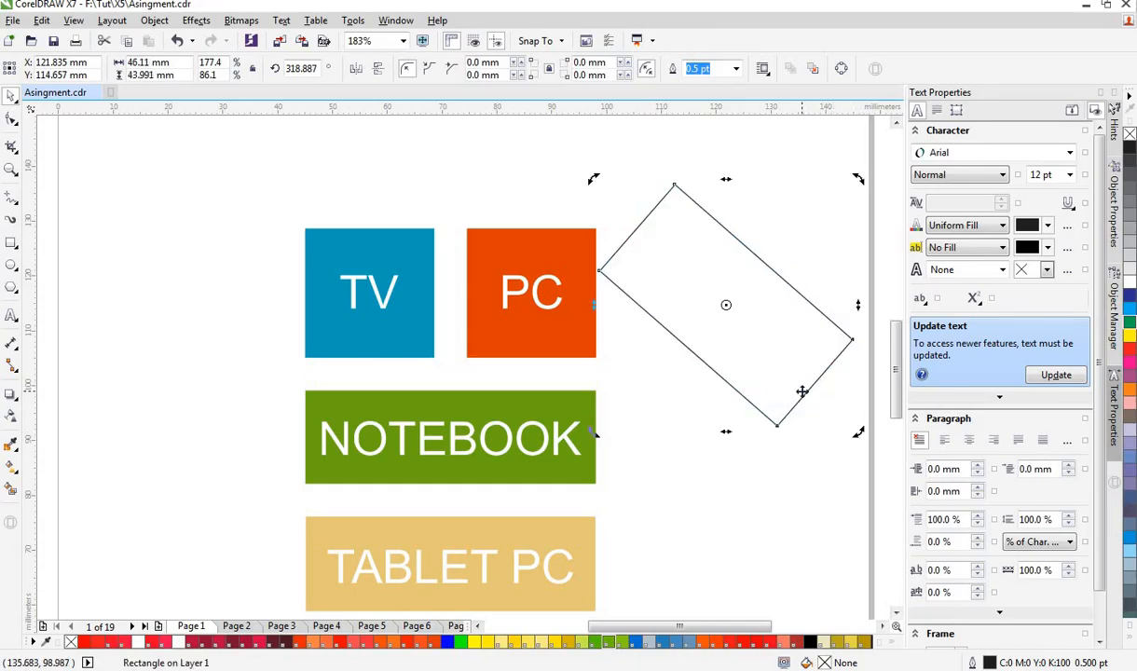
key(ctrl+z)
key(ctrl+z)
key(ctrl+z)
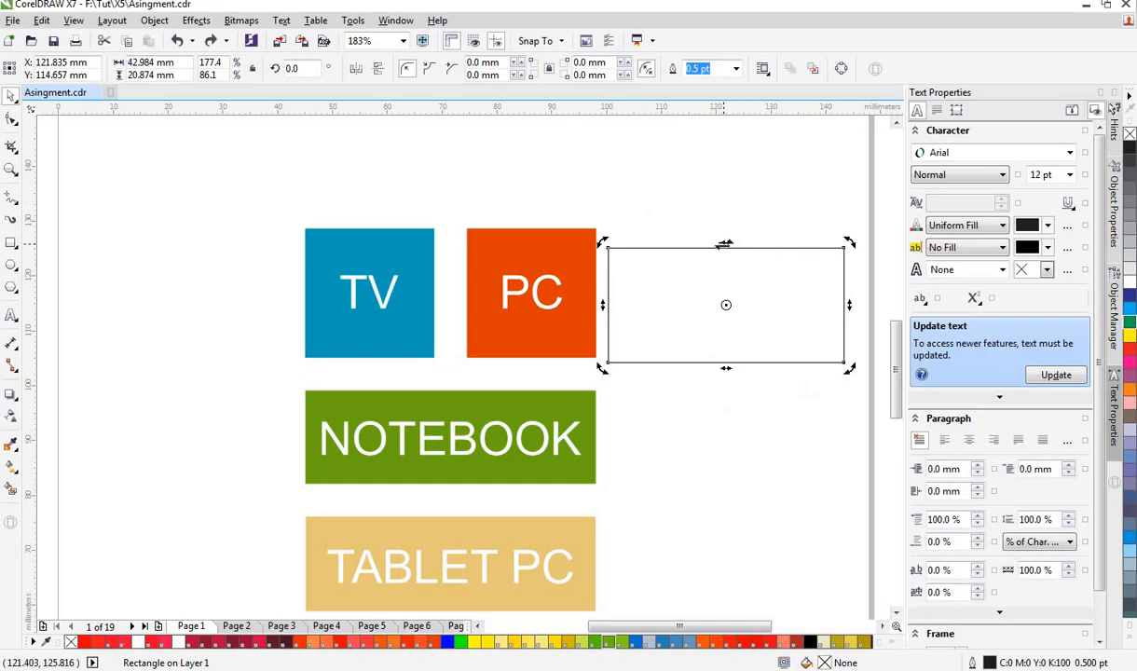
Step: Make a copy of the rectangle skewed horizontally to the right, about 51 mm wide overall, and fill it with black
drag(726, 243, 779, 261)
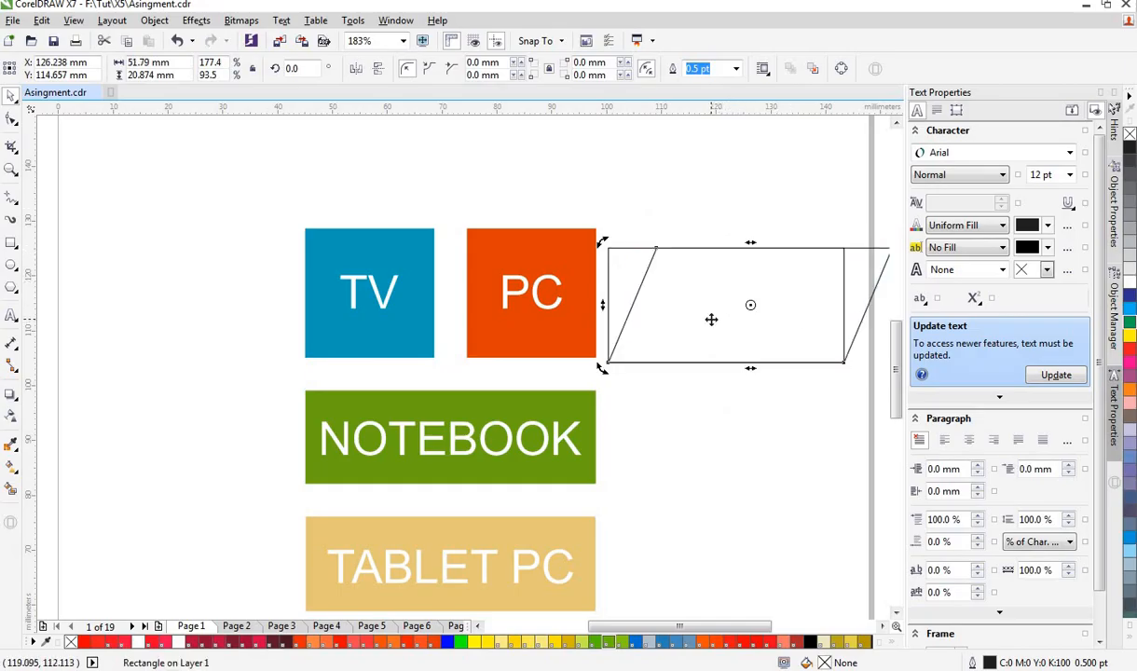
key(ctrl+z)
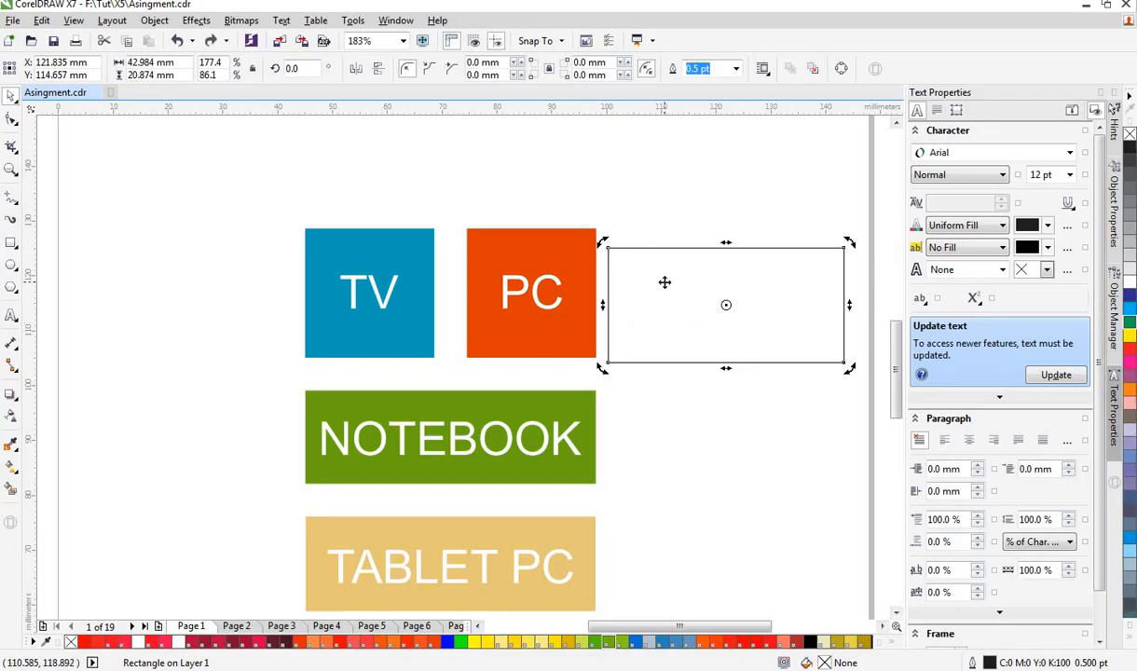
drag(726, 244, 772, 267)
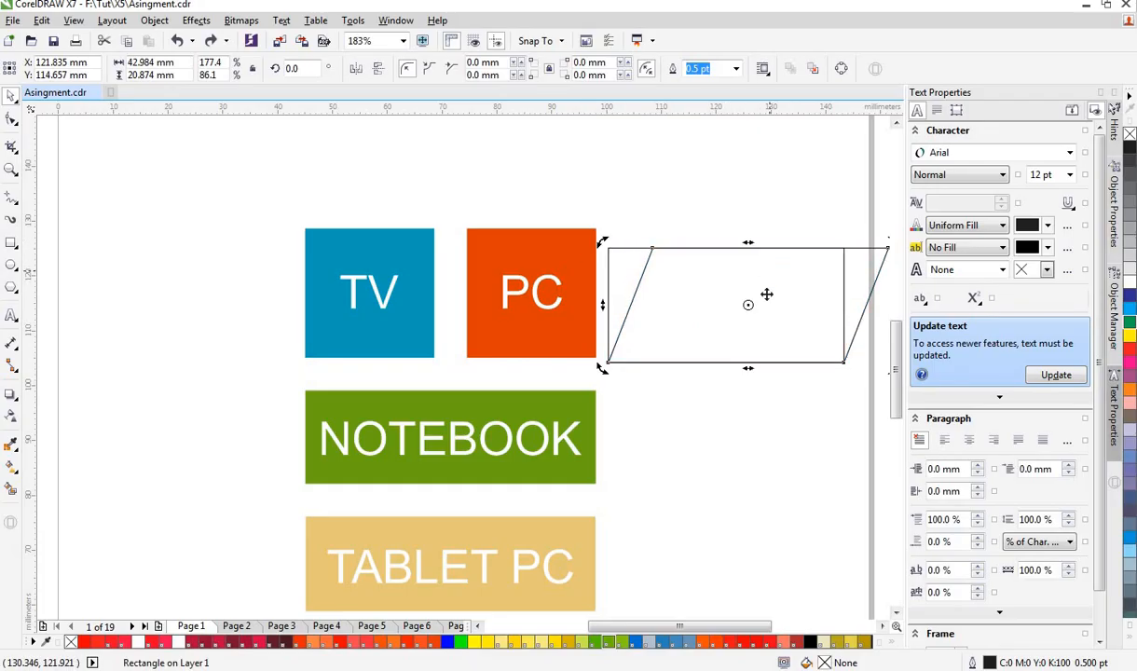
click(703, 308)
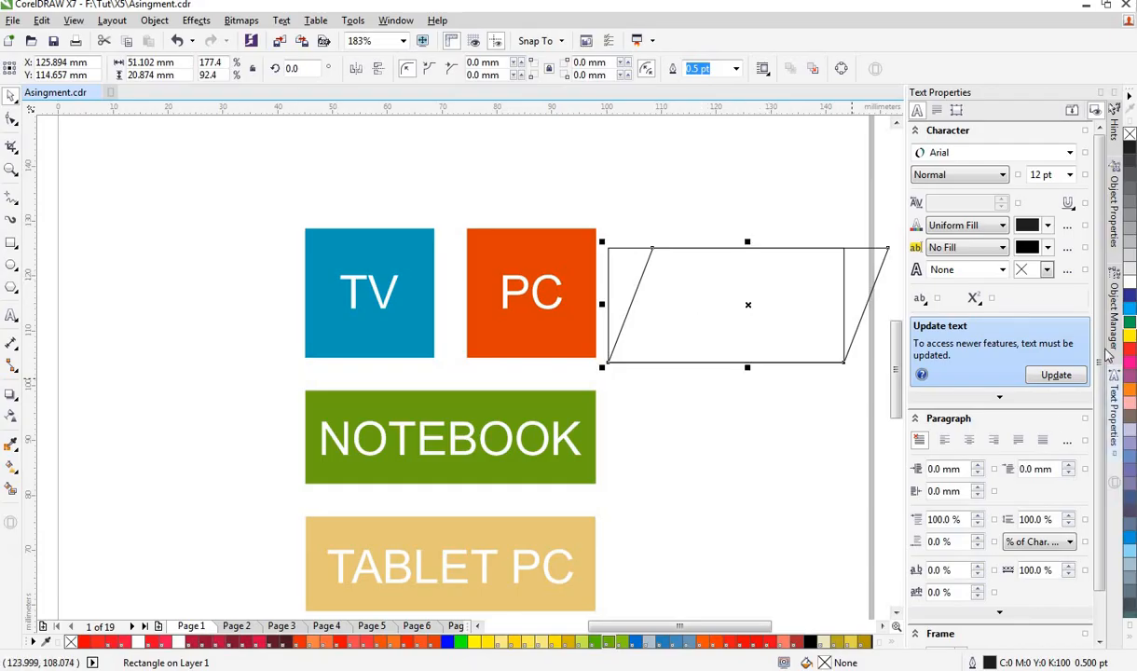
click(1129, 149)
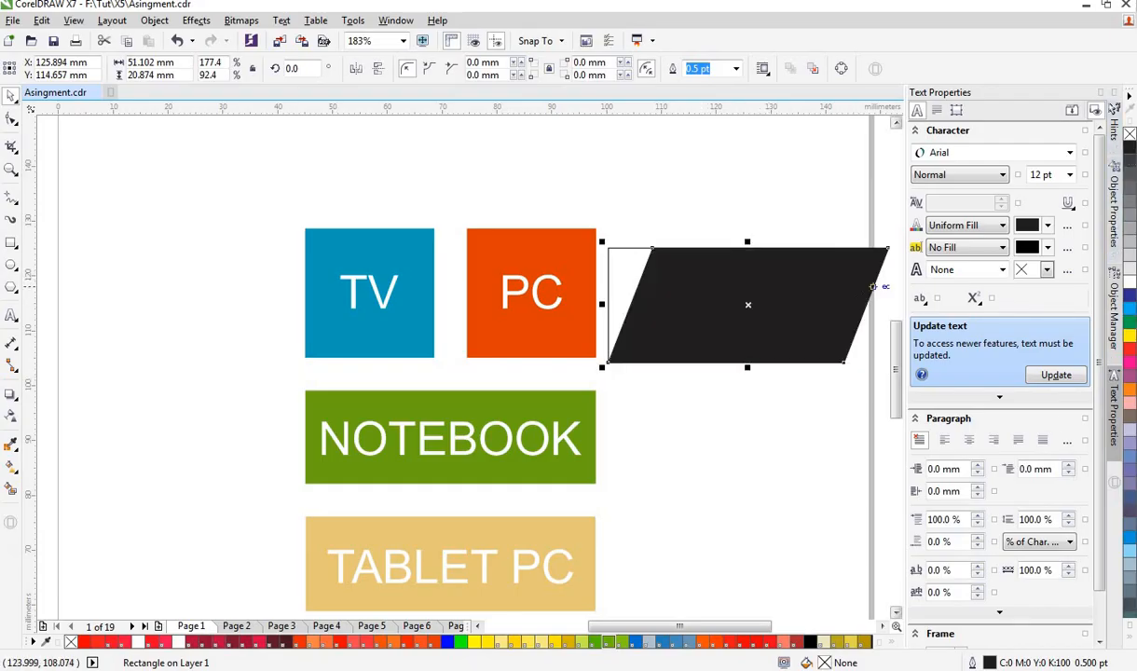
click(697, 217)
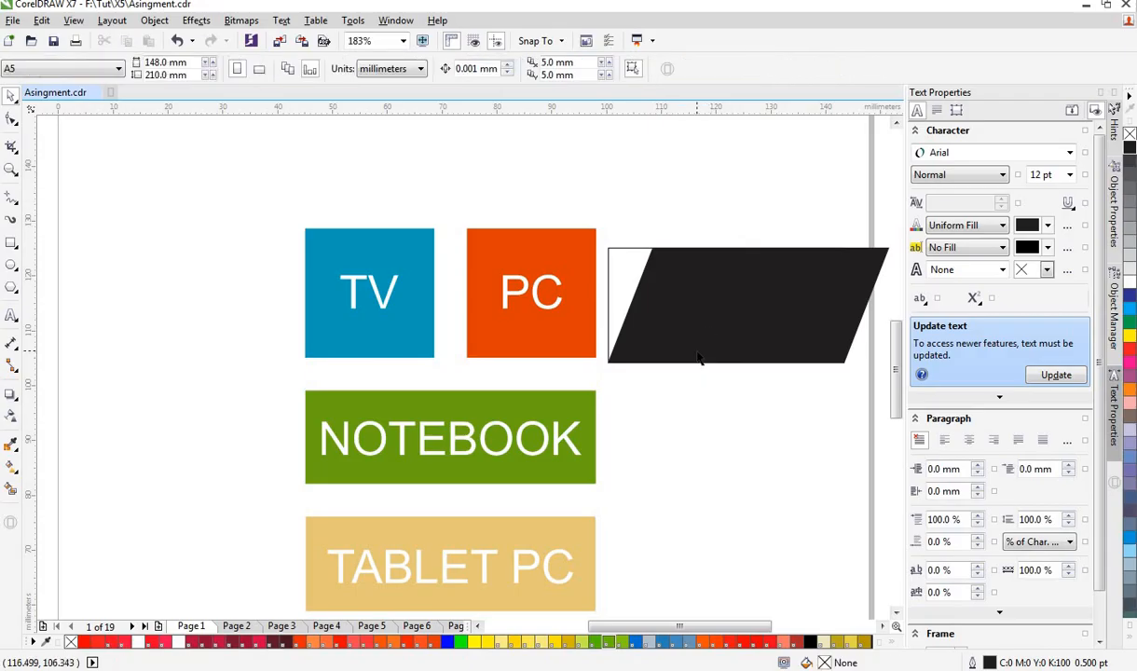
drag(598, 215, 762, 385)
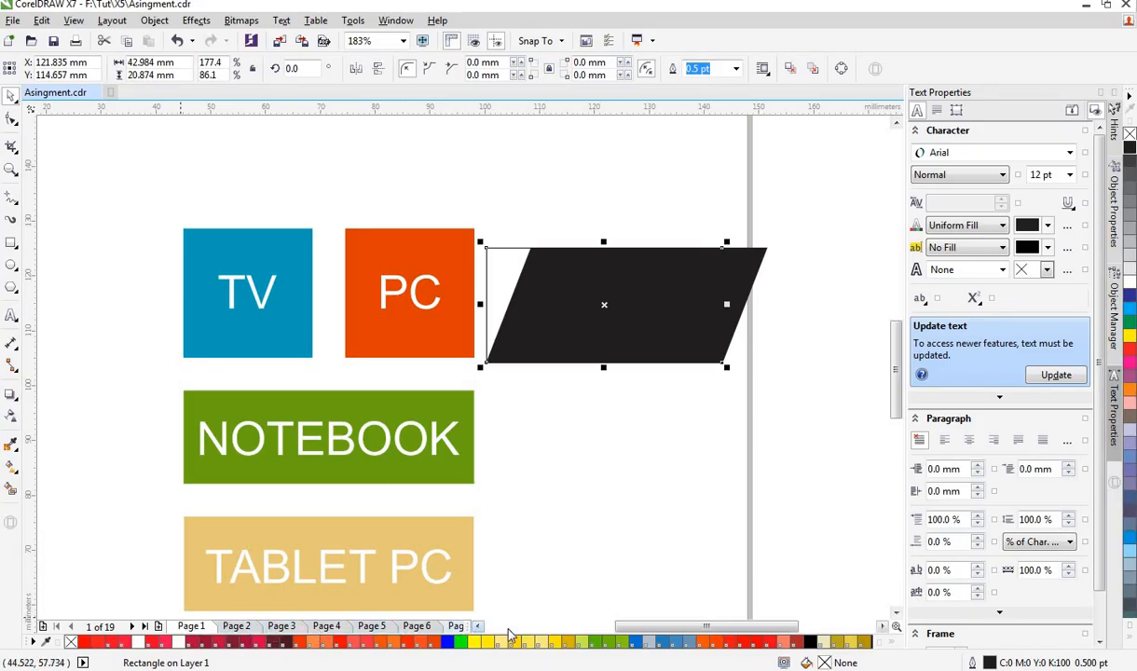
Step: Add a page after Page 1 and rename it New
click(159, 627)
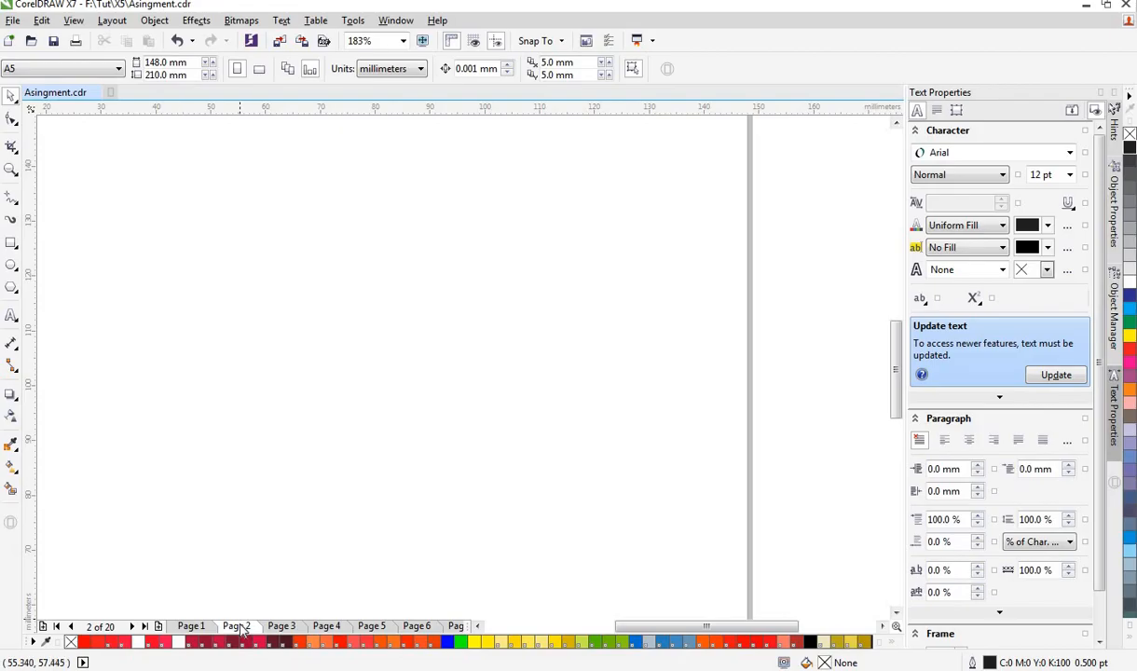
right_click(242, 629)
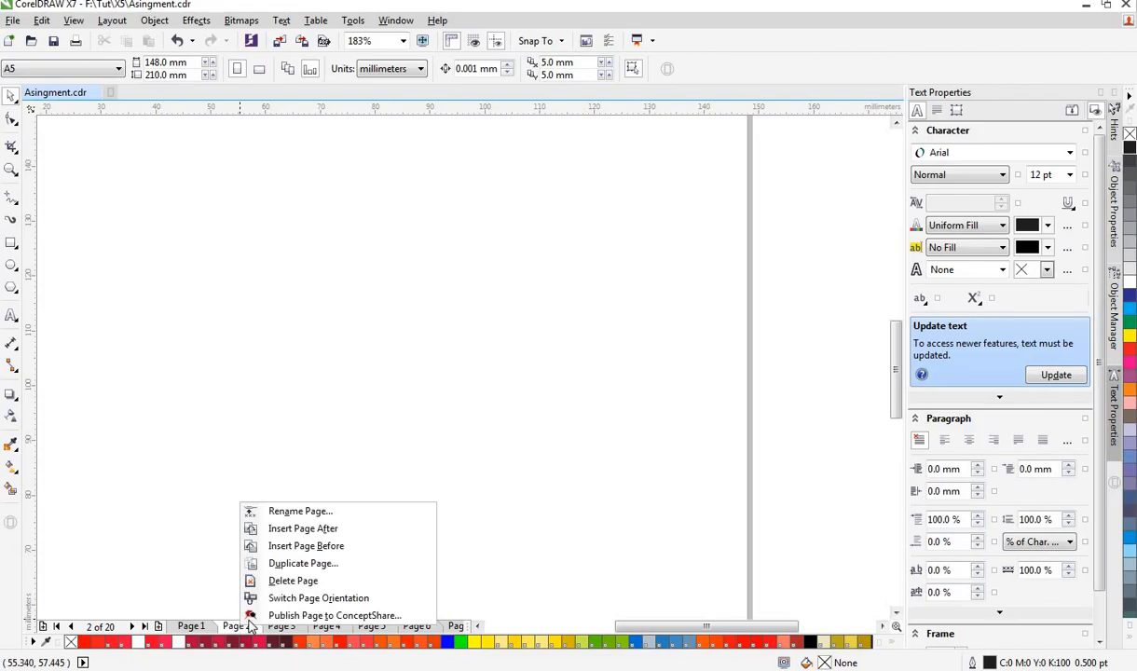
click(303, 511)
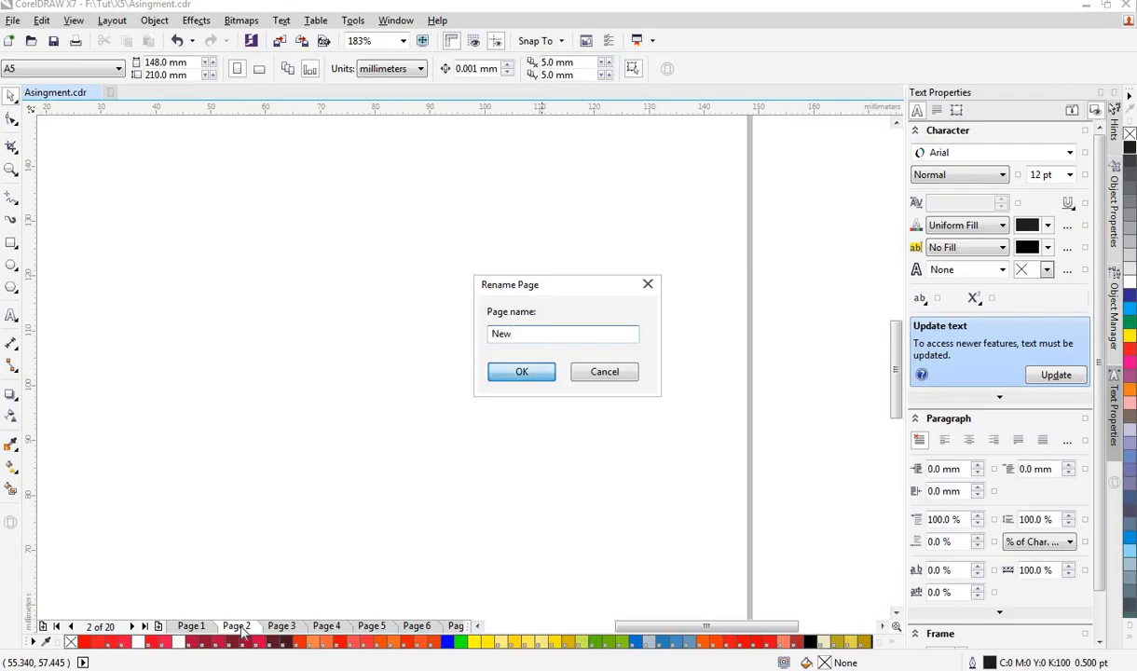
key(Return)
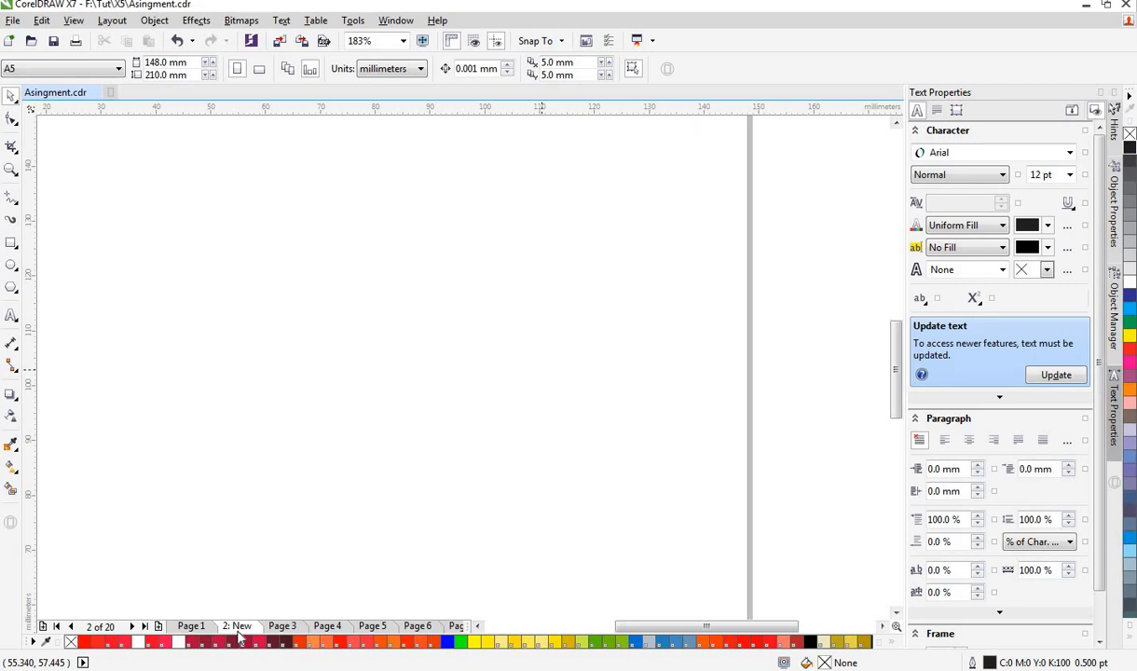
Step: Insert another page before the New page and switch between the two pages to compare them
right_click(239, 634)
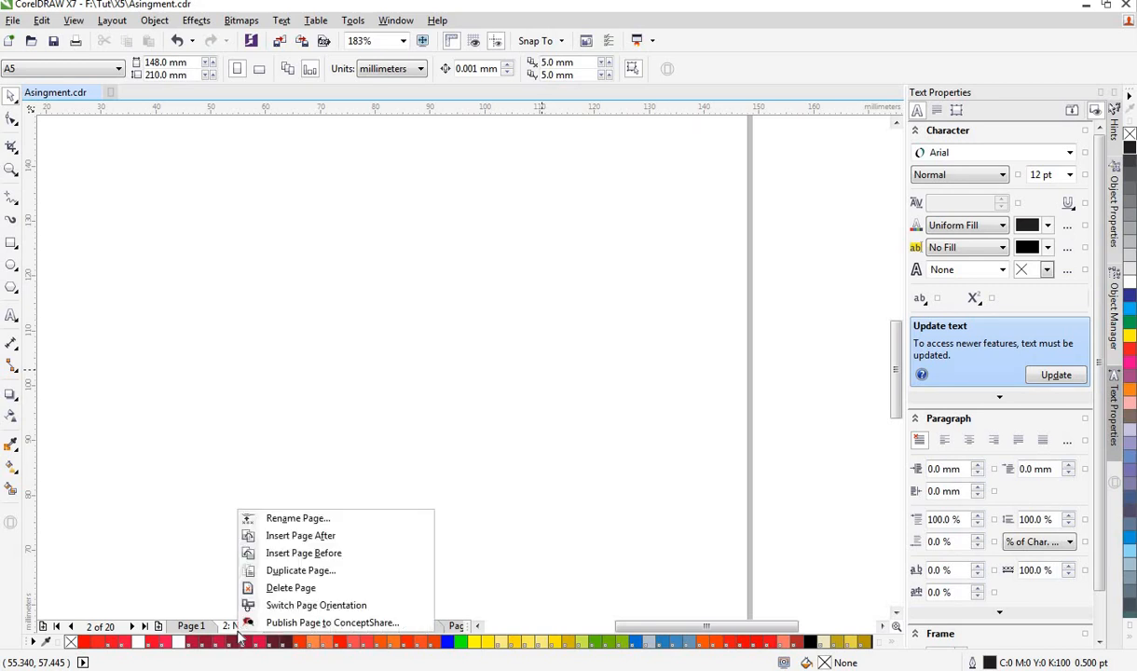
click(309, 554)
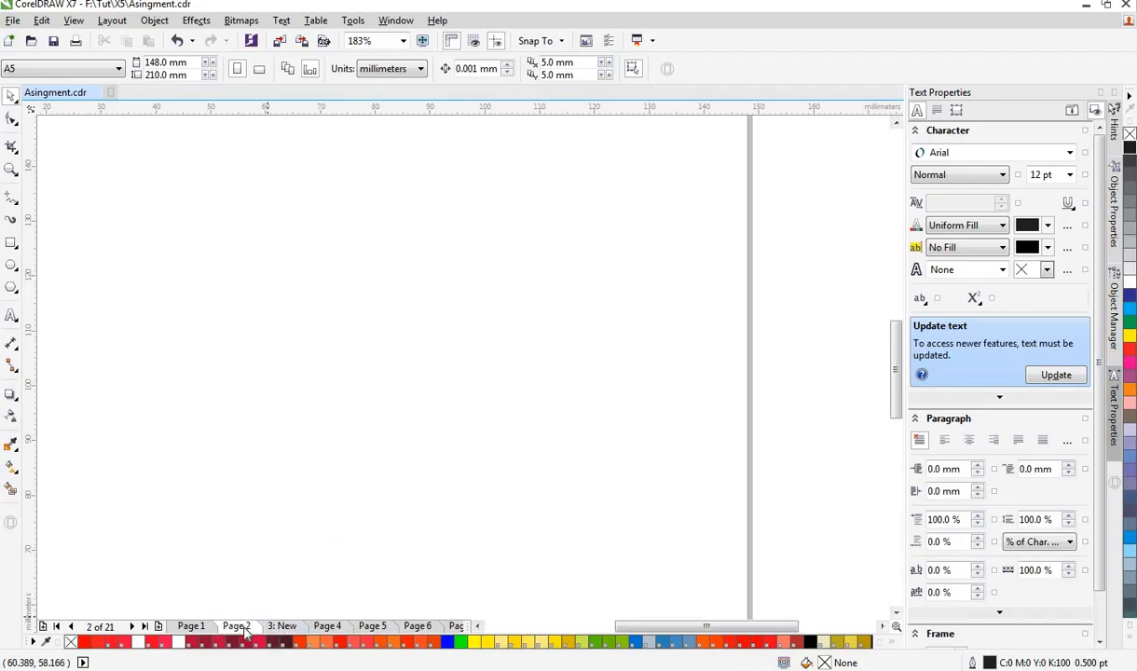
click(298, 628)
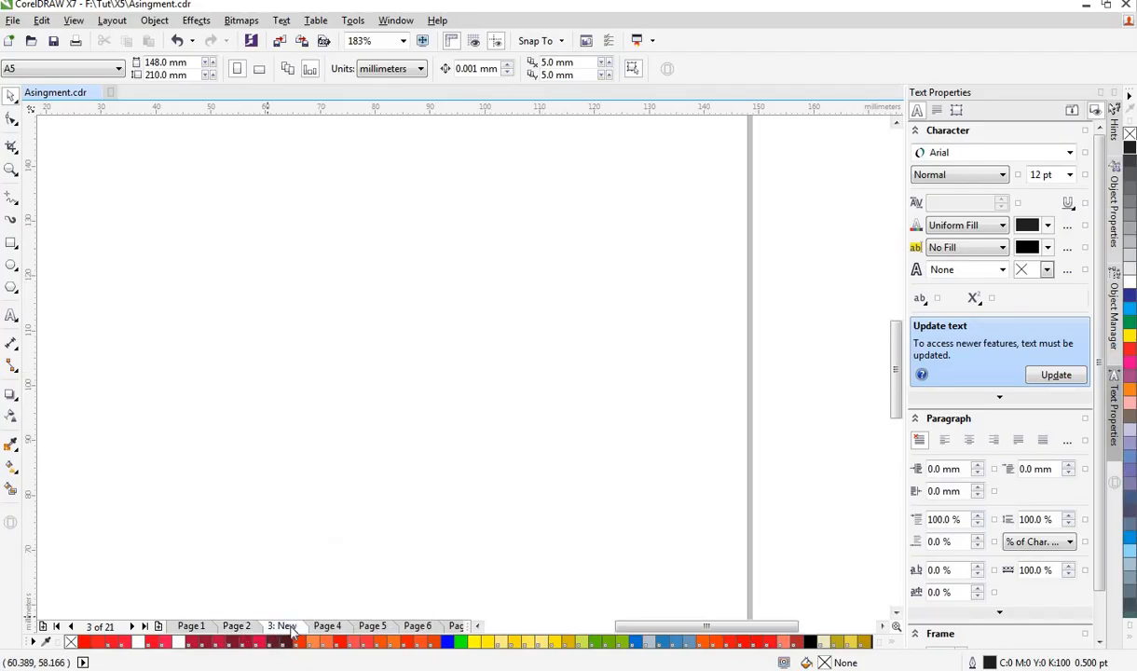
click(238, 627)
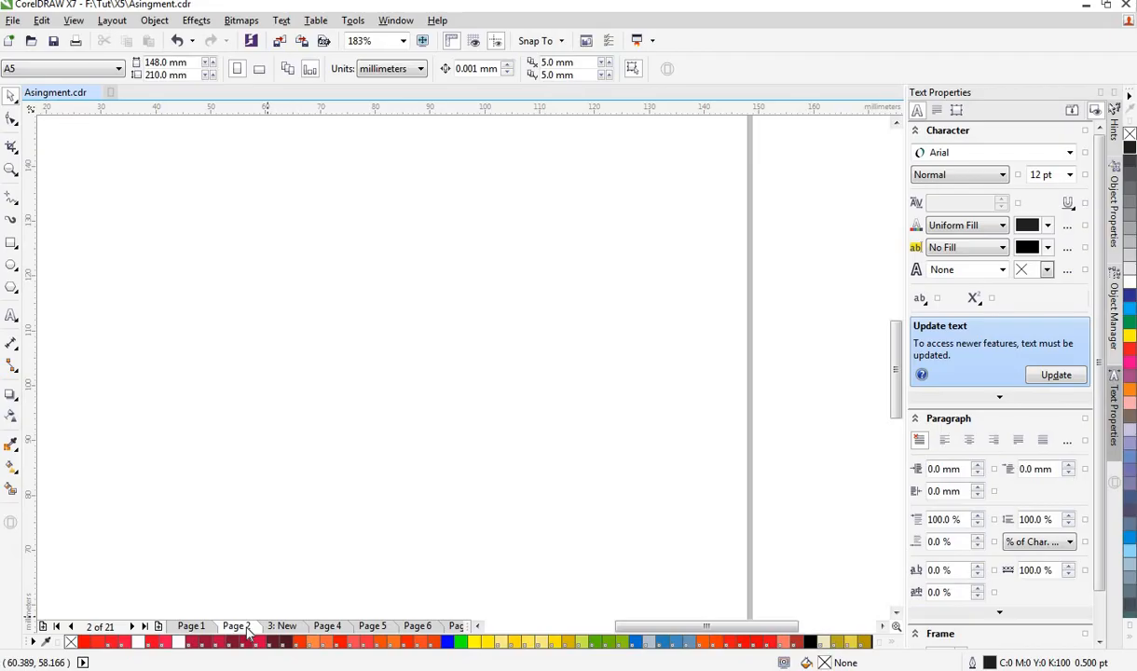
Step: Duplicate Page 1 after itself, copying layers and their contents, and compare the original page with the copy
right_click(247, 632)
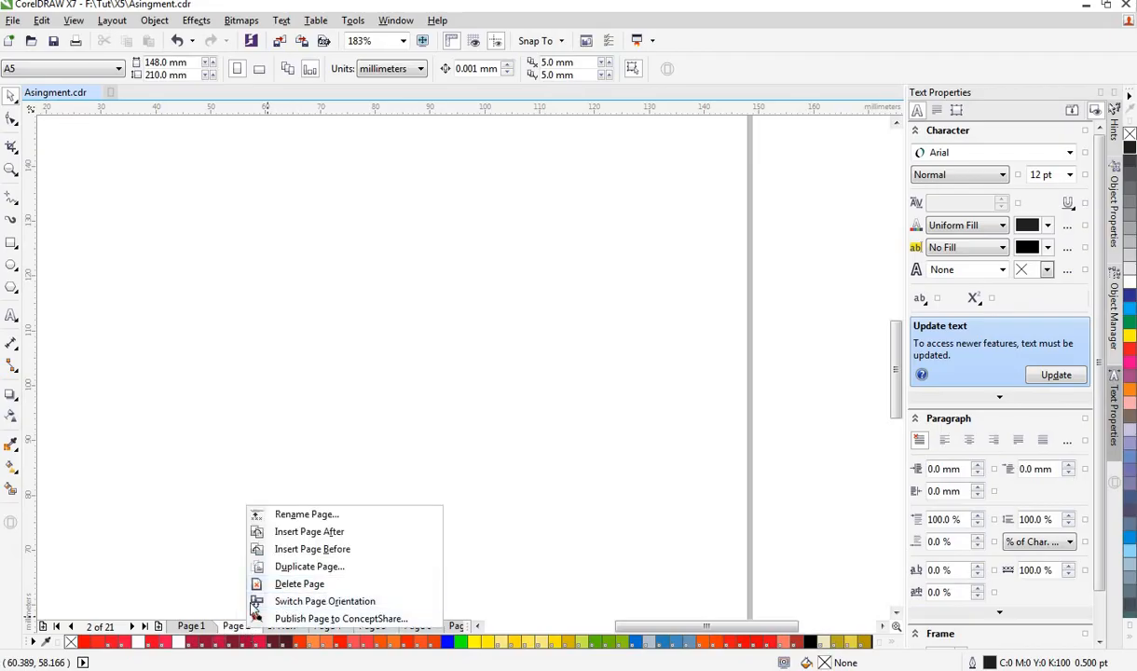
click(196, 628)
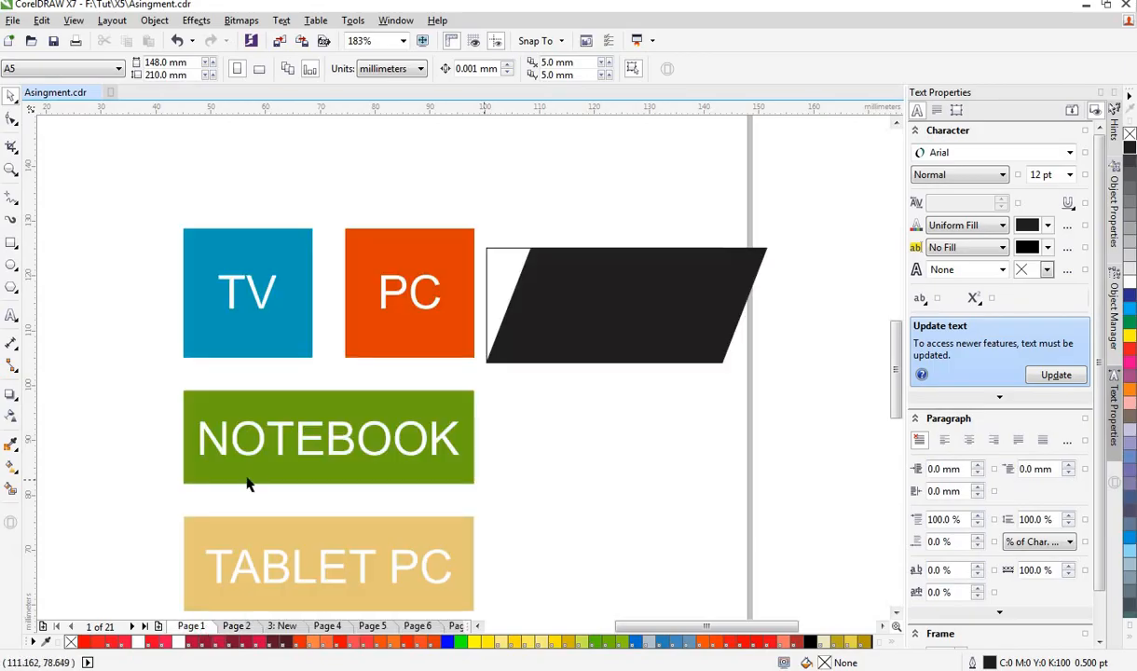
right_click(203, 632)
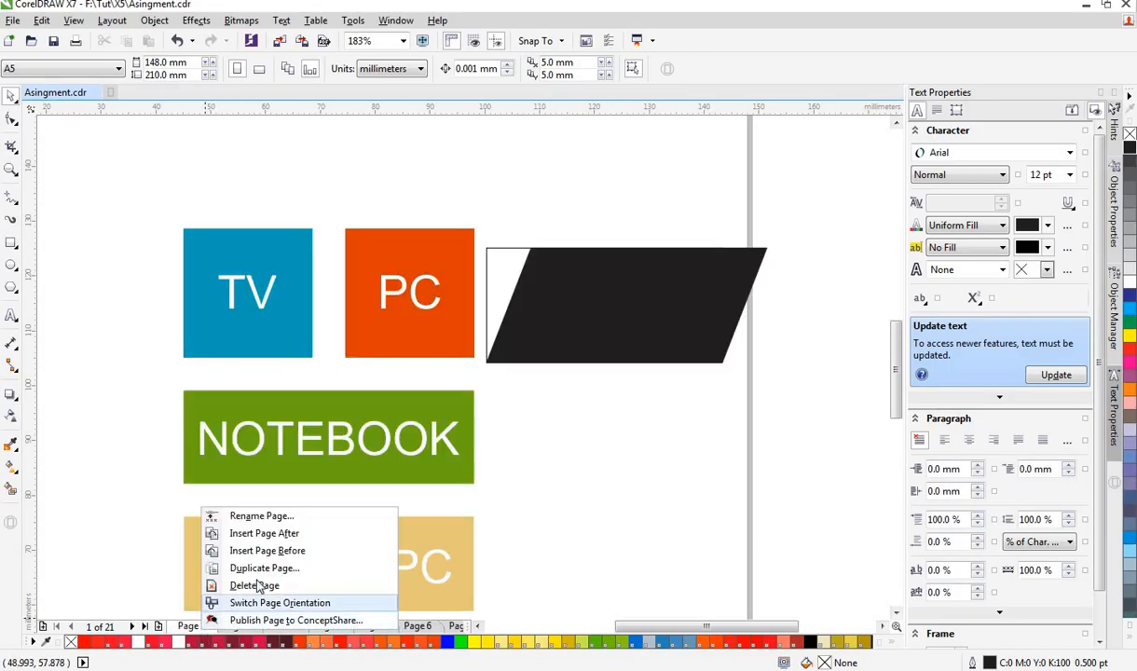
click(264, 567)
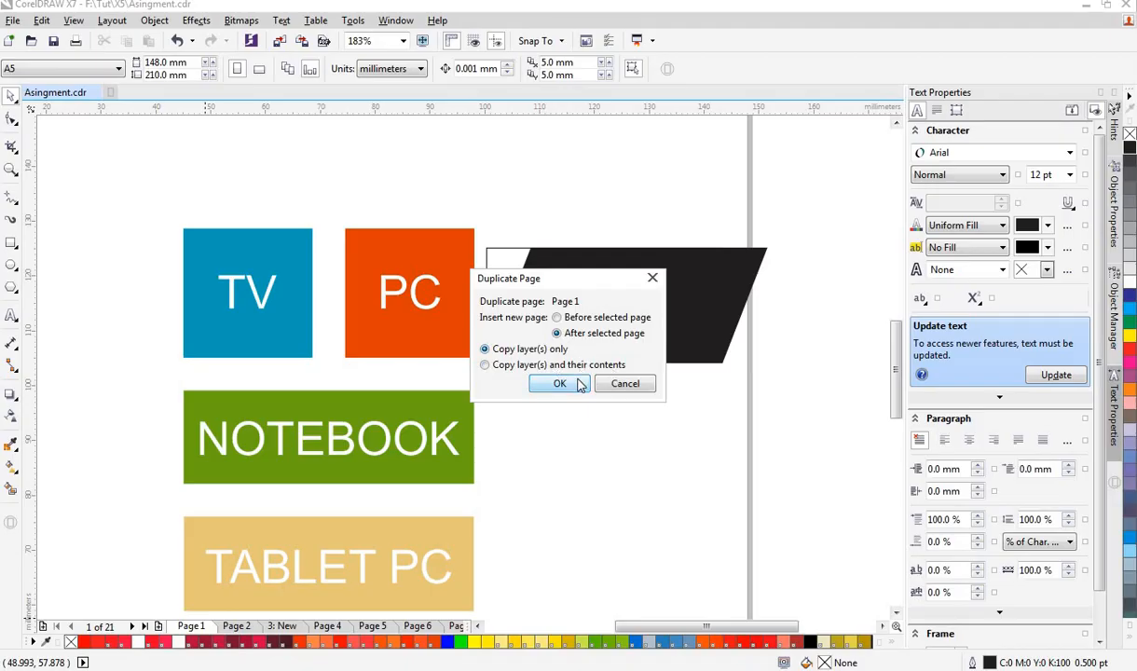
click(485, 364)
click(559, 383)
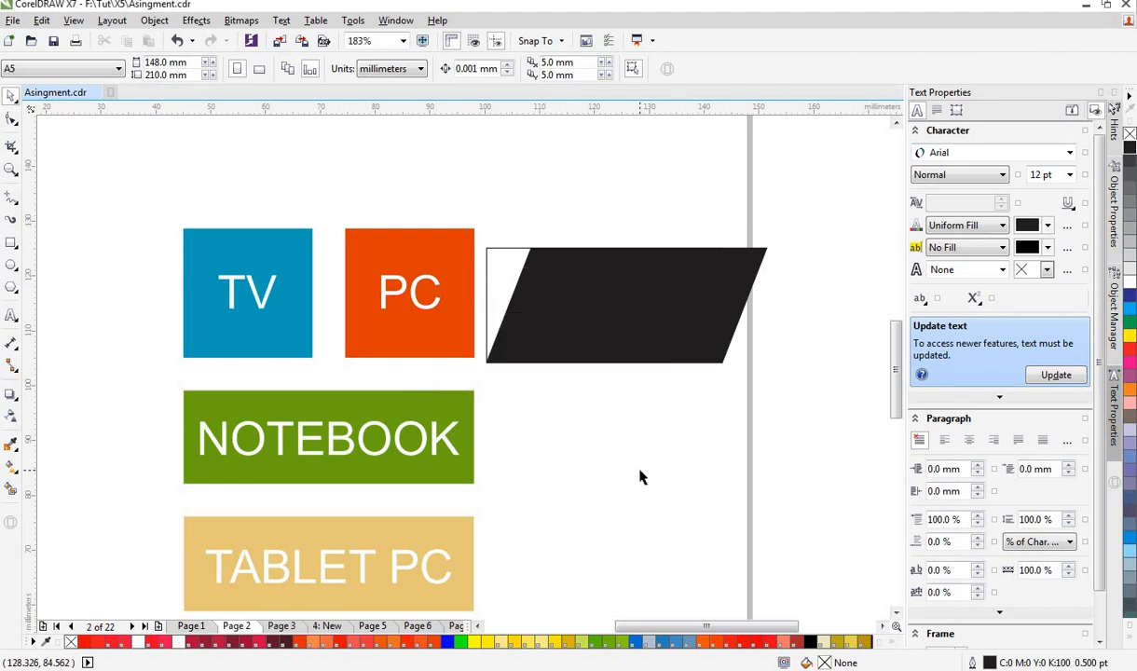
click(200, 627)
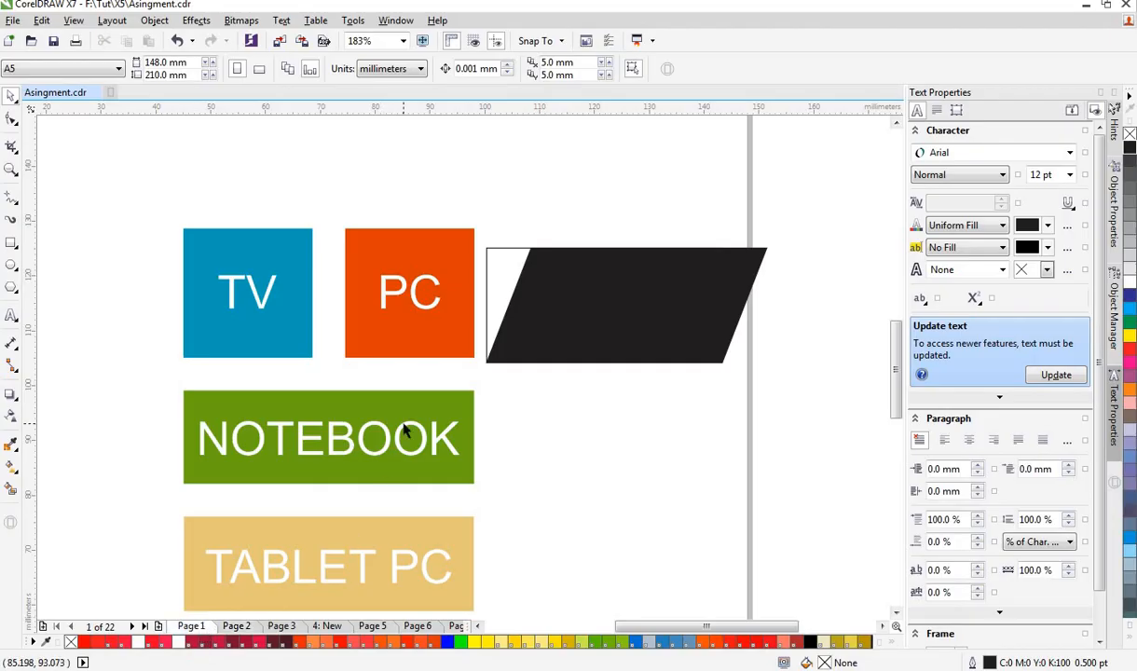
click(236, 626)
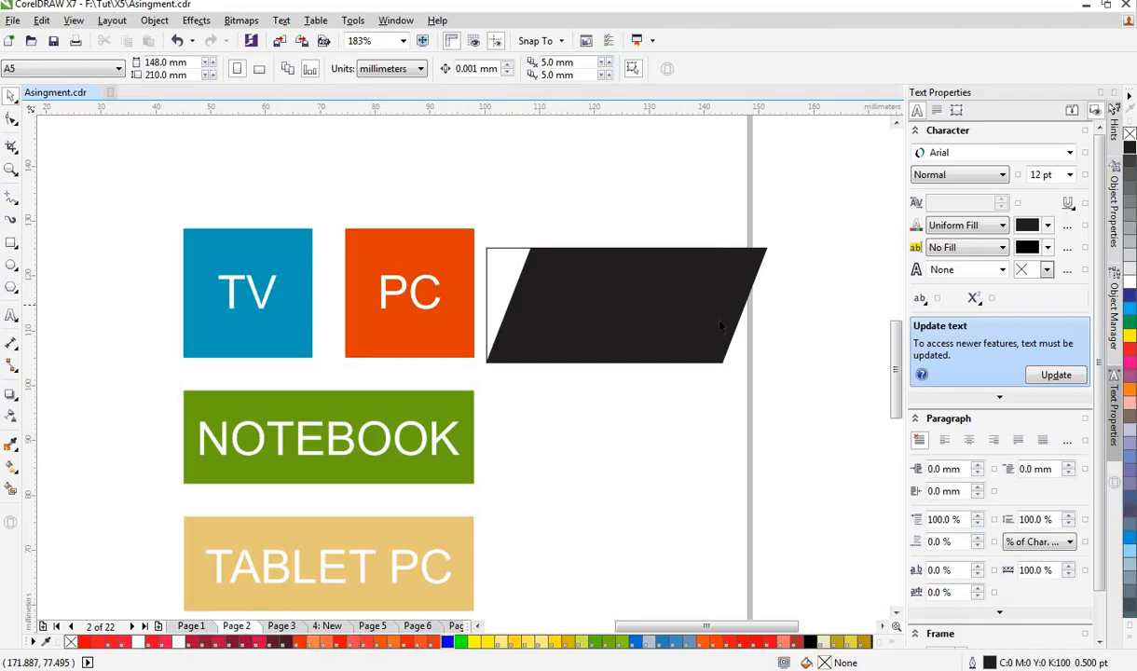
Step: Delete the duplicated page, the blank page following it and the New page
right_click(241, 631)
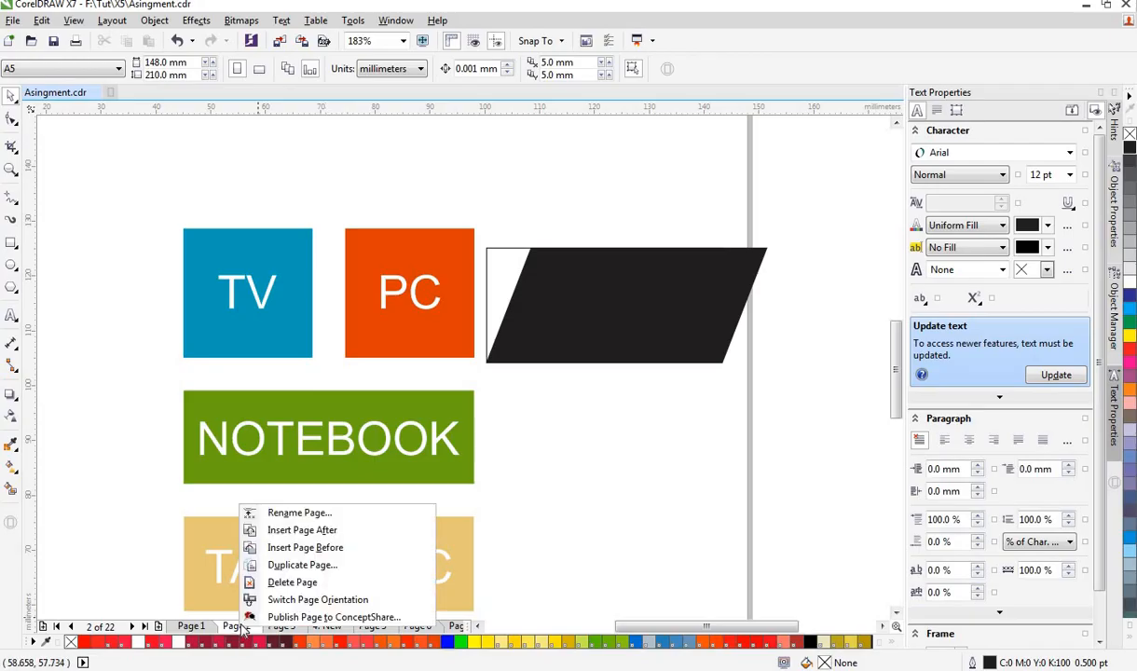
click(289, 582)
right_click(244, 625)
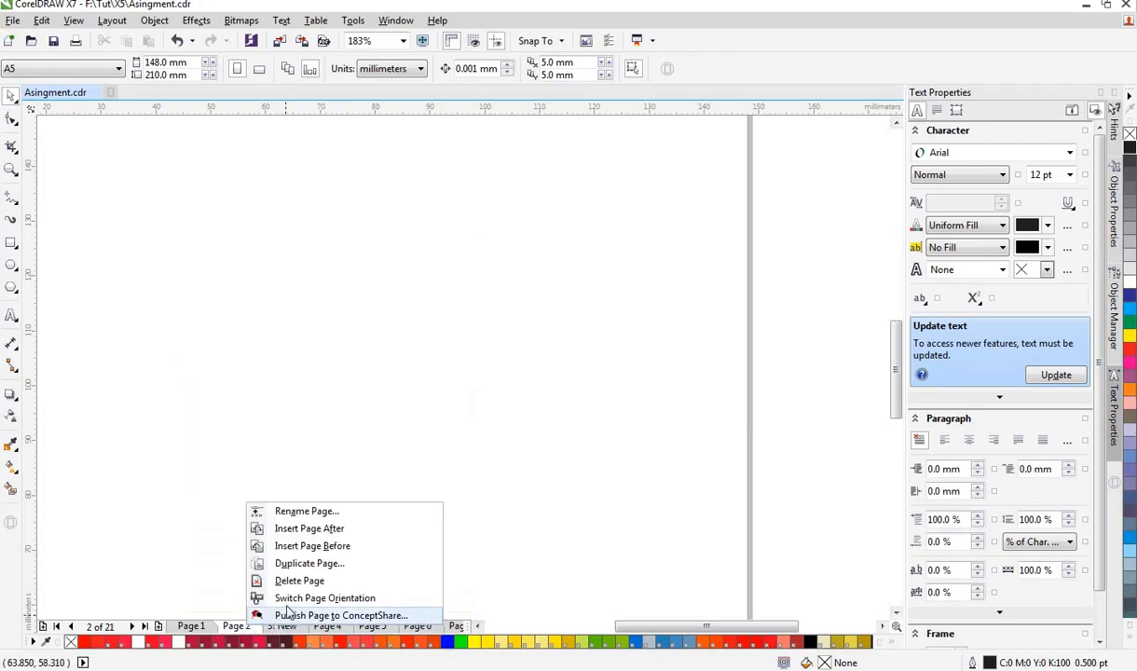
click(307, 582)
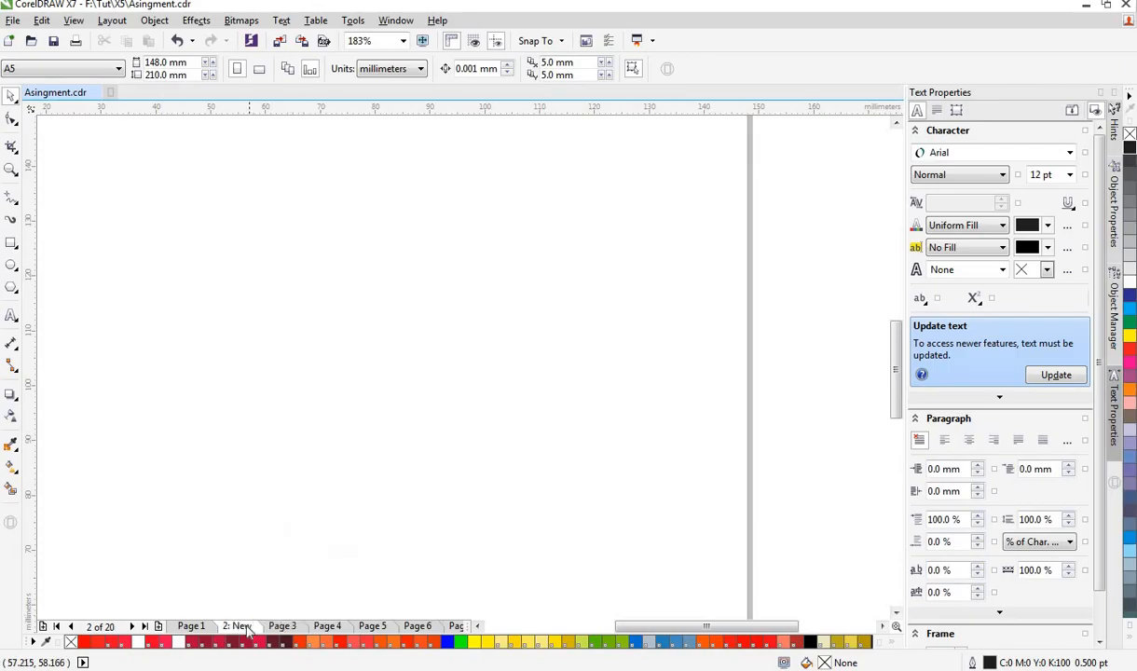
right_click(247, 631)
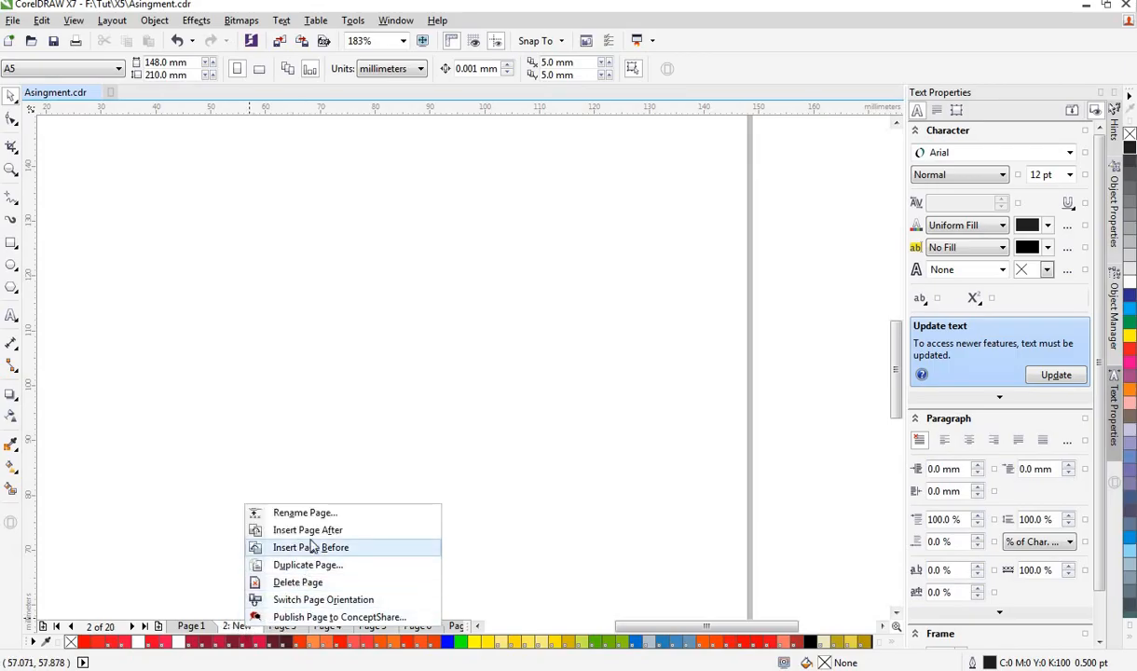
click(303, 581)
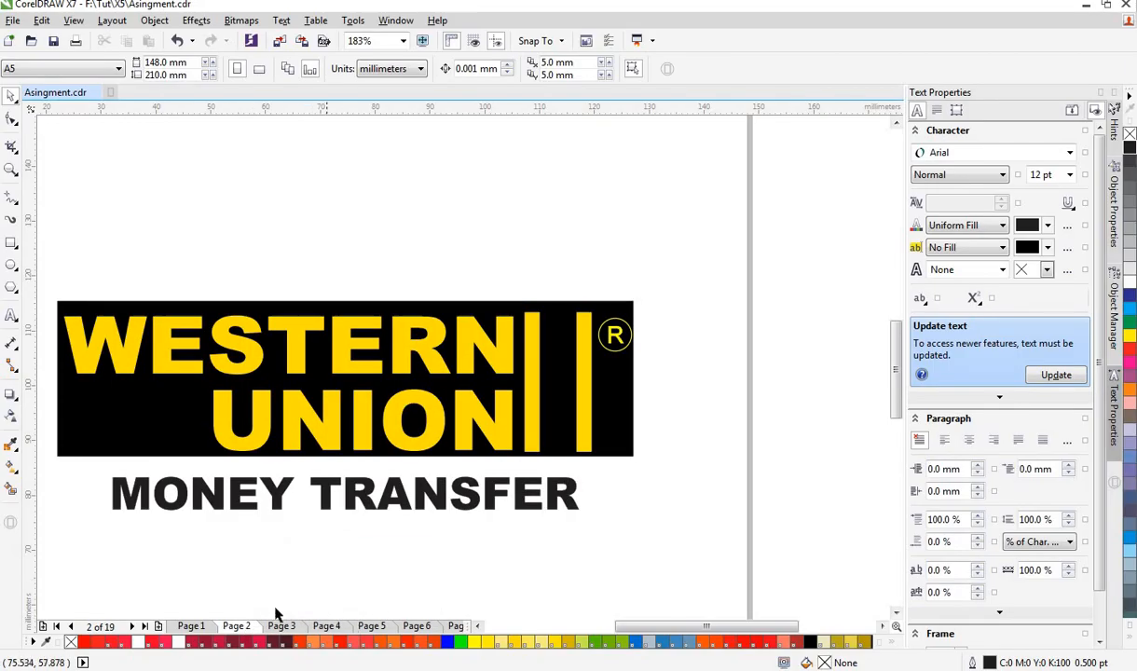
right_click(240, 625)
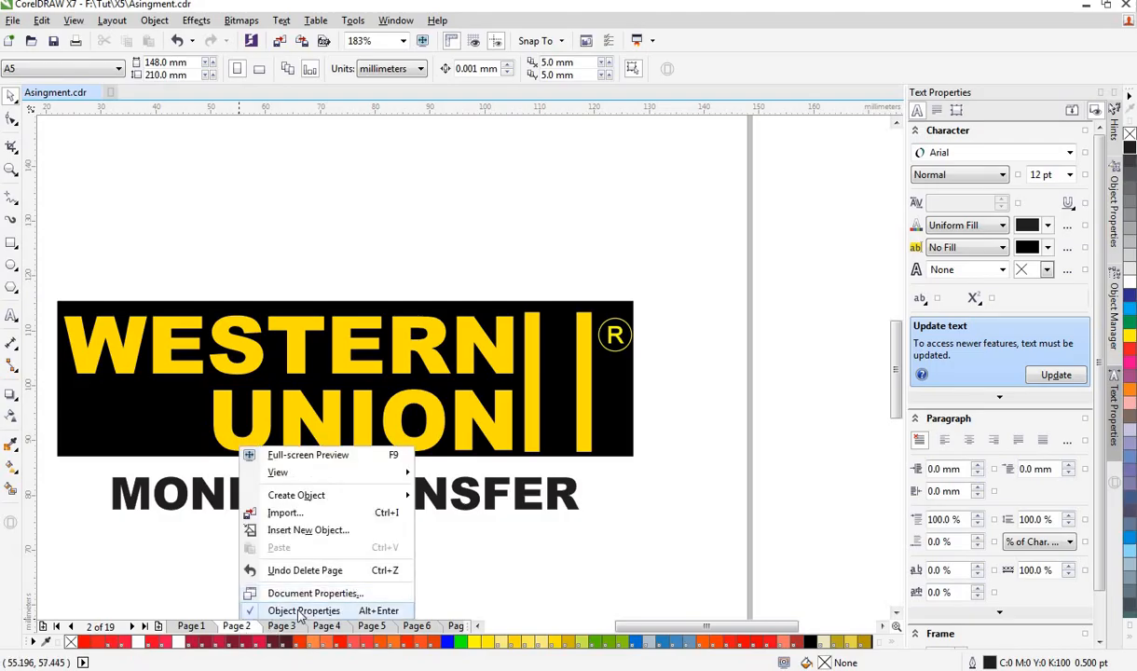
right_click(241, 630)
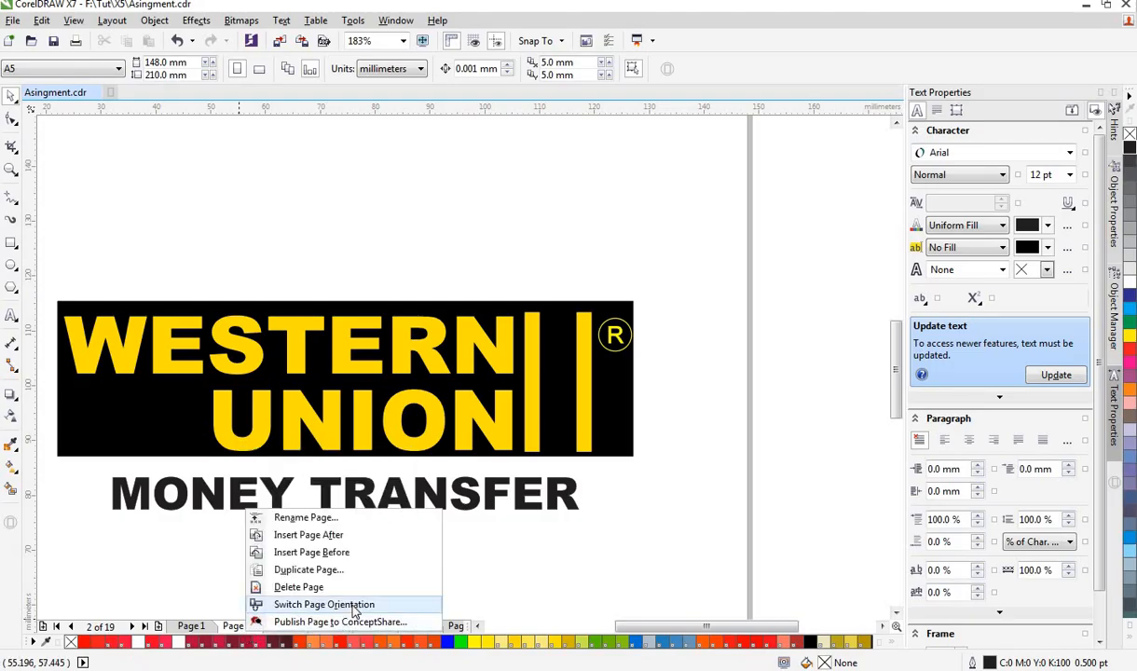
click(597, 466)
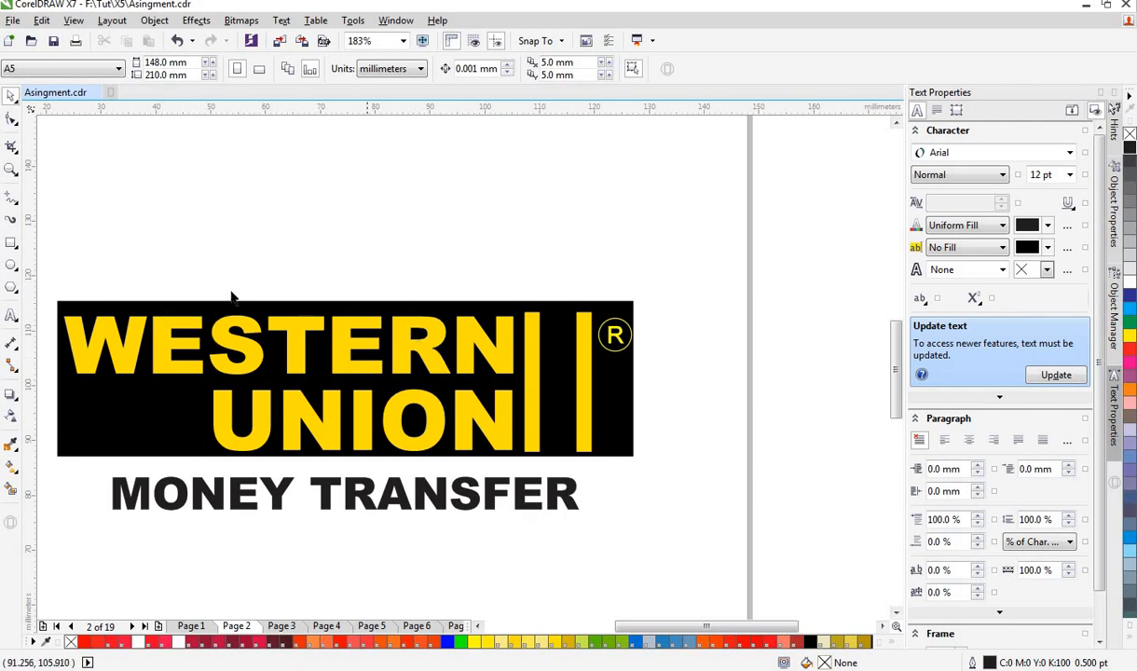
Step: Move the Western Union logo and its caption up the page, and draw a black-filled rectangle about 107 × 37 mm below them
drag(44, 278, 724, 533)
drag(344, 404, 411, 176)
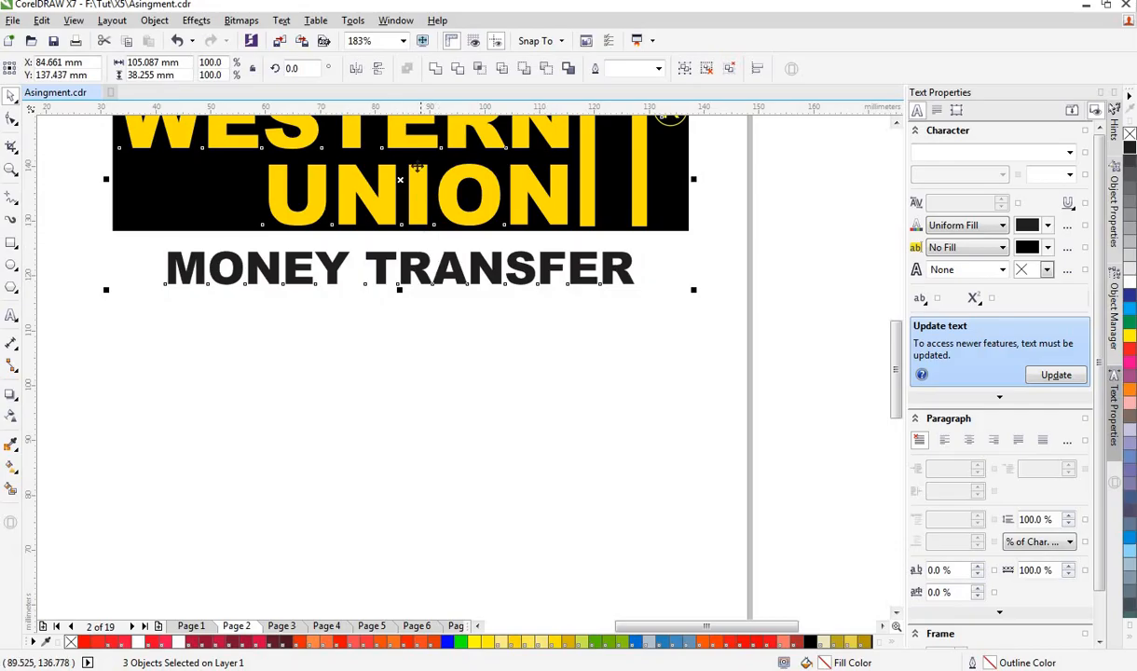
click(12, 243)
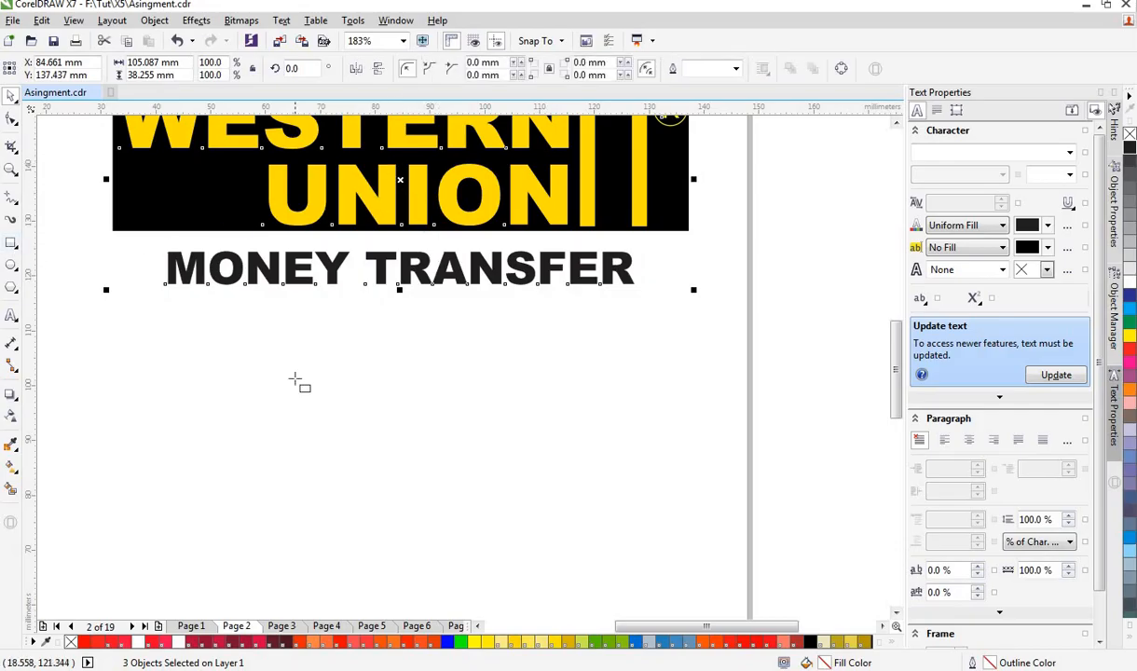
drag(114, 348, 699, 549)
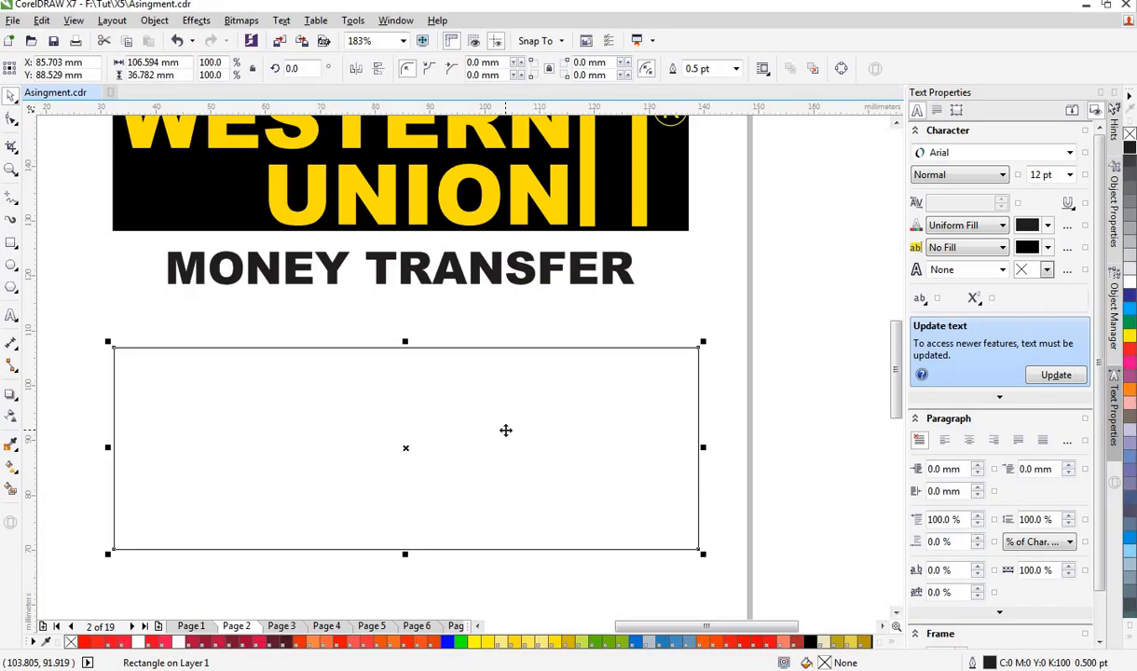
click(1128, 148)
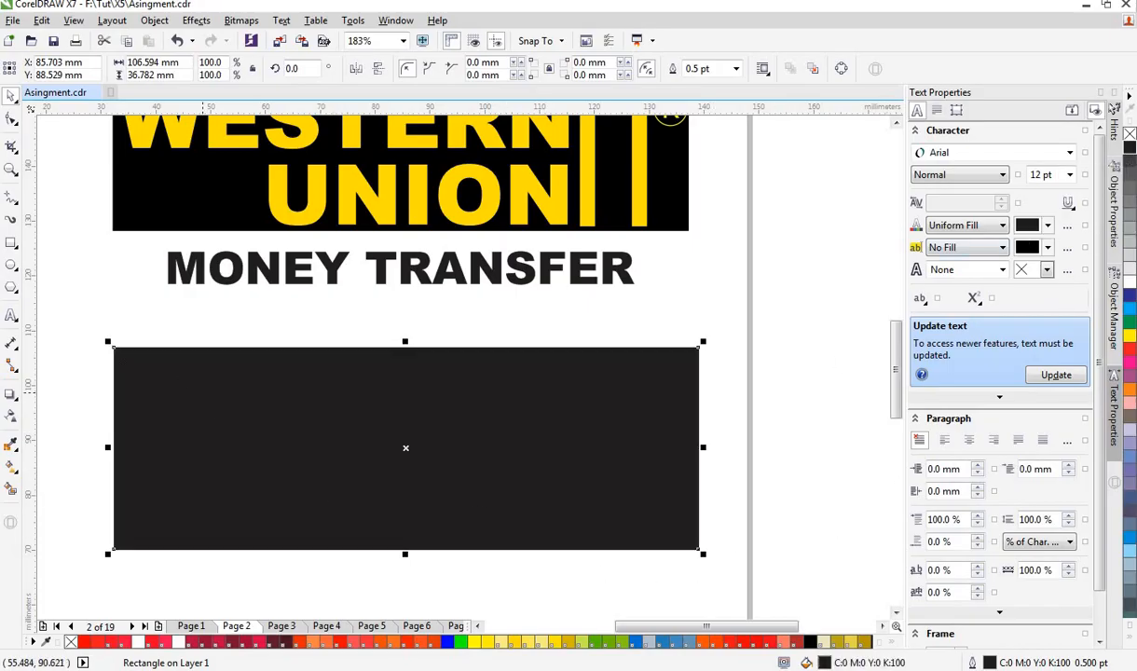
Step: Add the artistic text WESTERN between the MONEY TRANSFER caption and the black rectangle
click(11, 315)
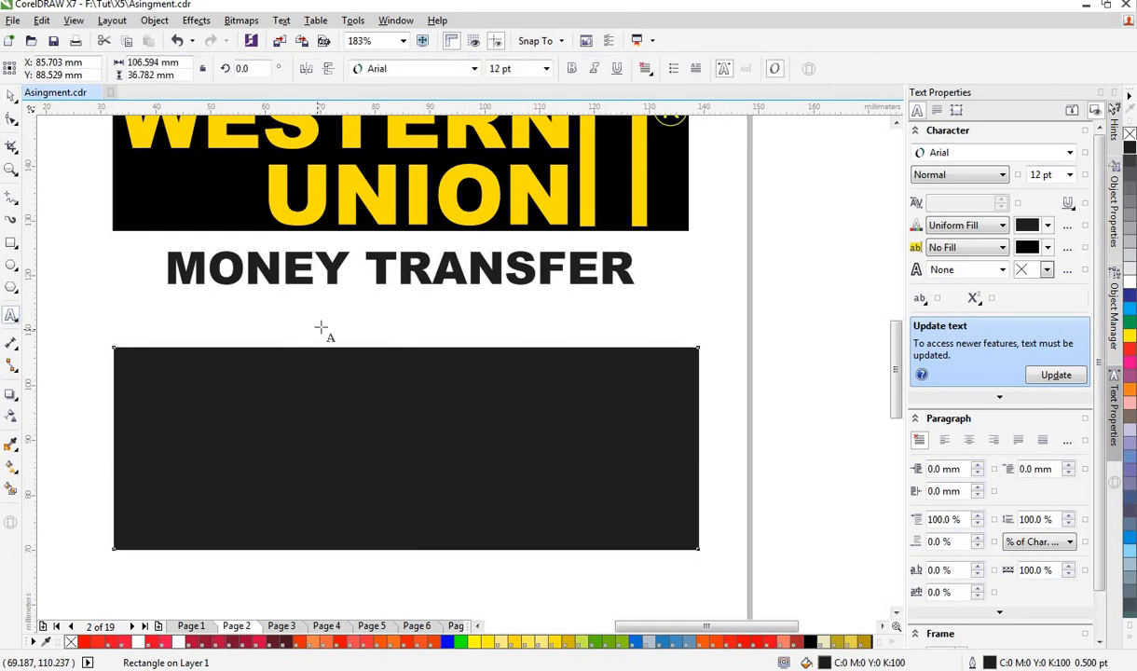
click(307, 317)
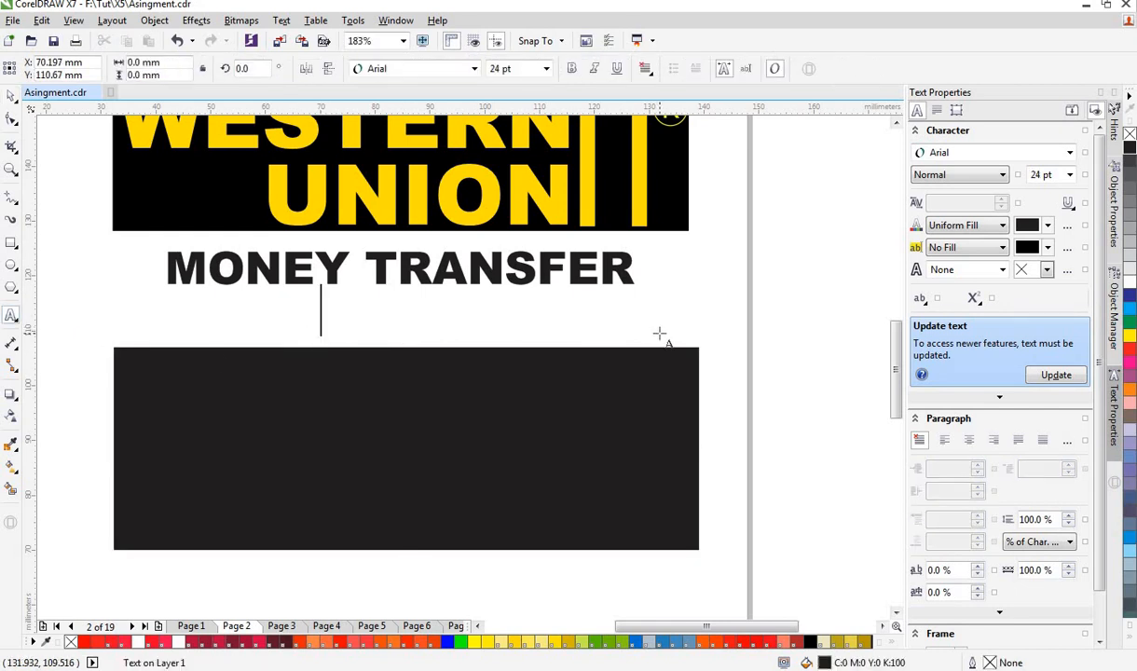
text(WE)
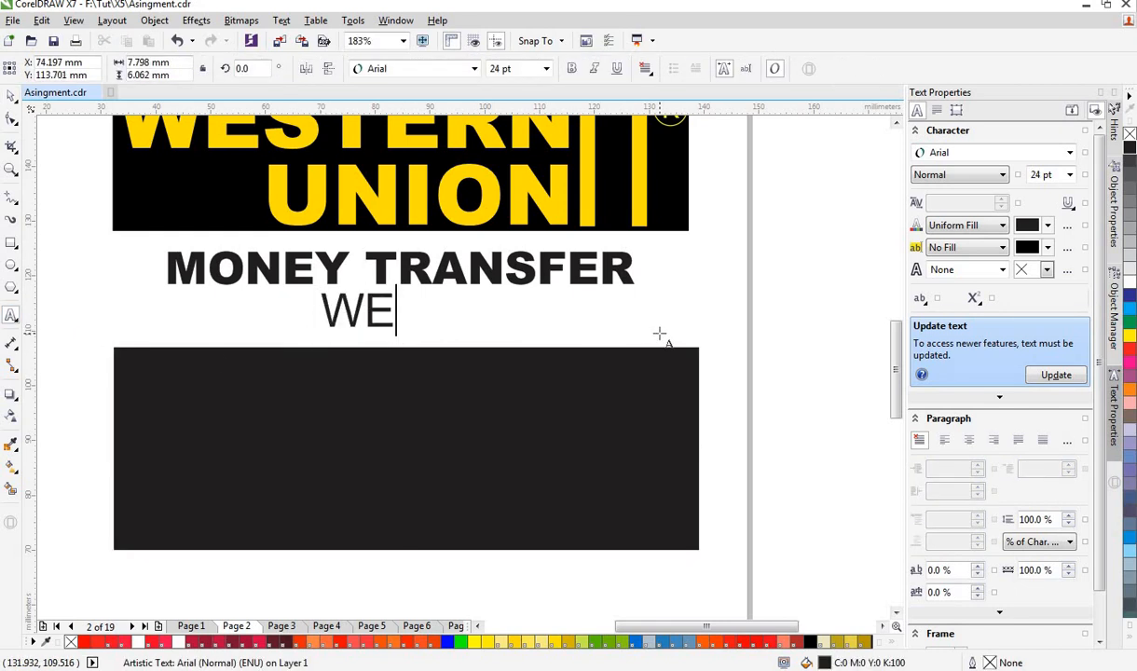
text(ST)
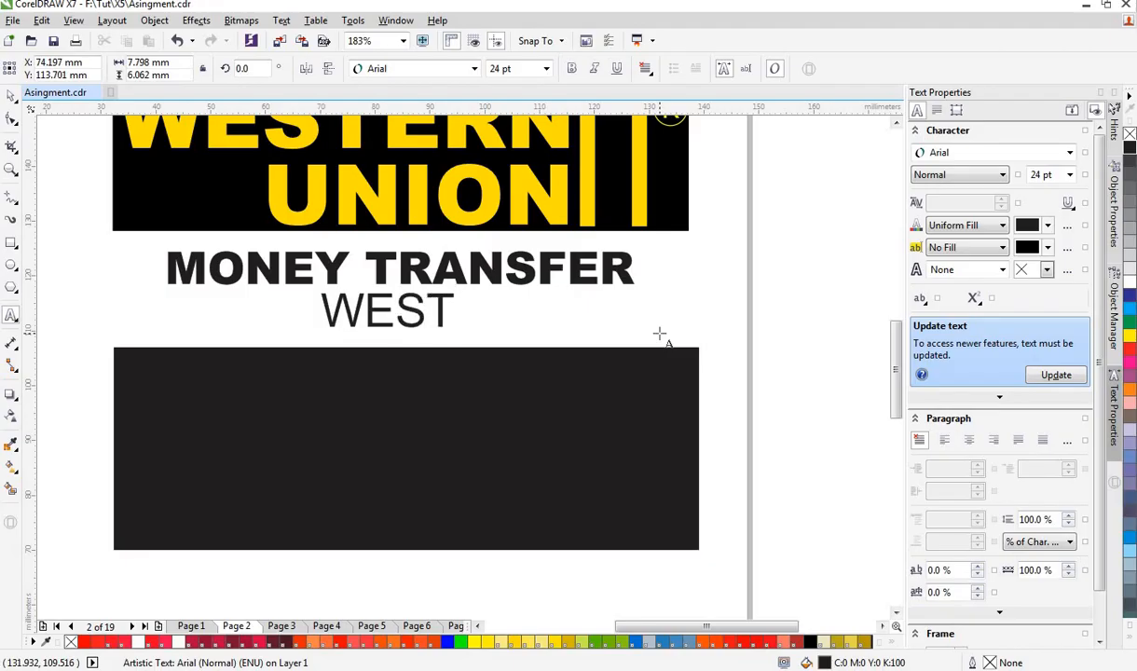
text(E)
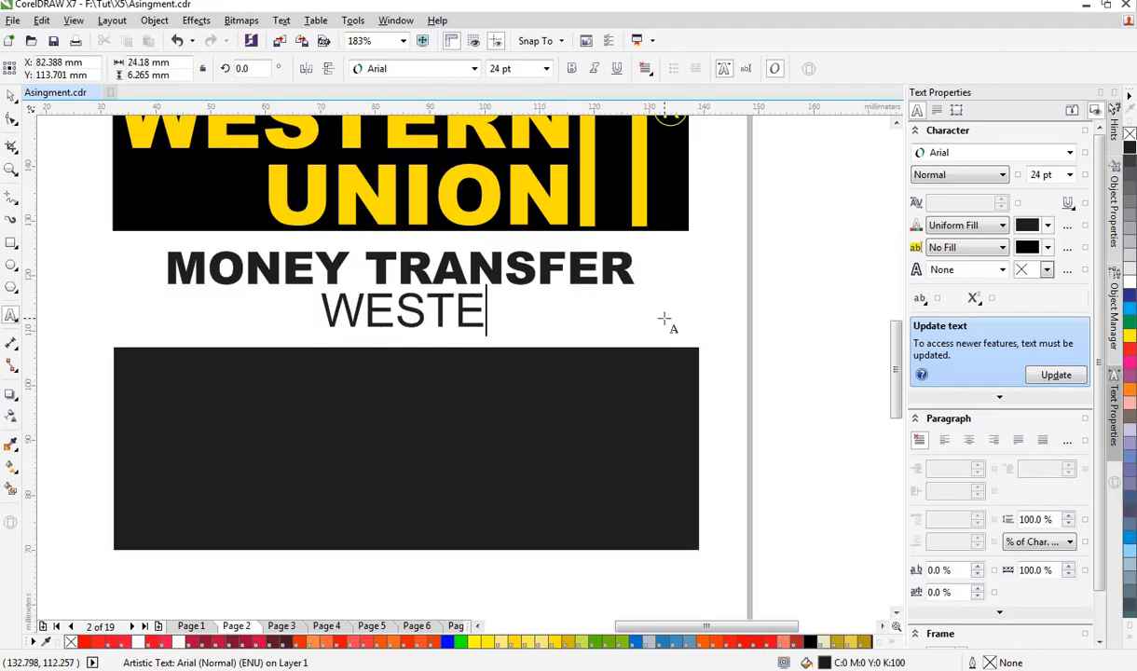
text(RN)
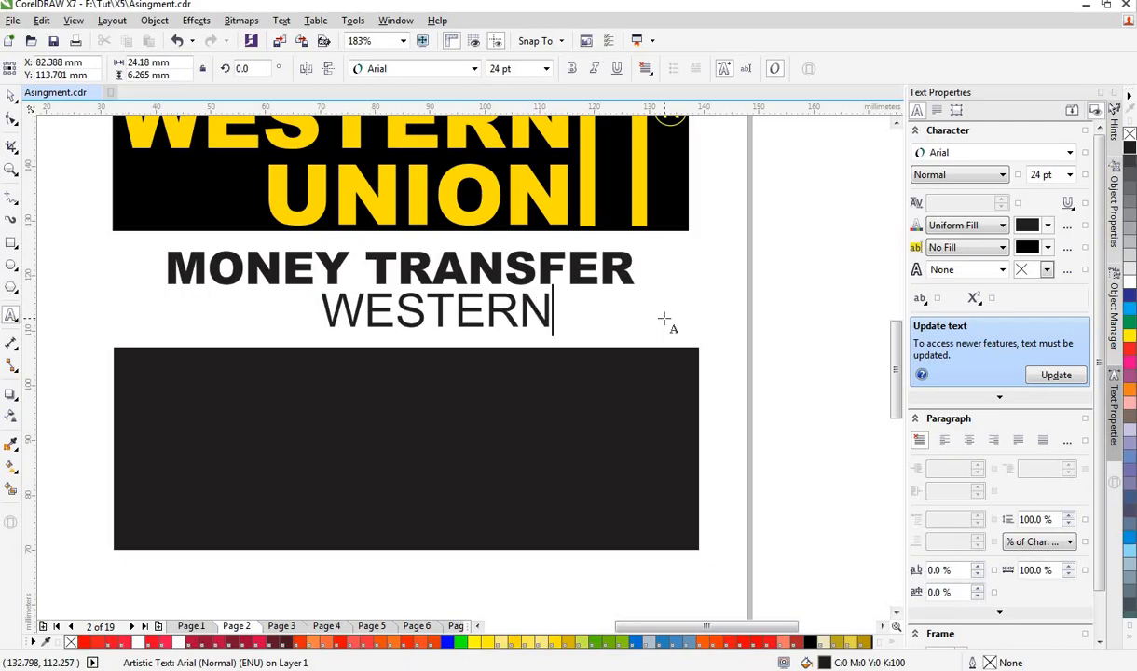
key(ctrl+space)
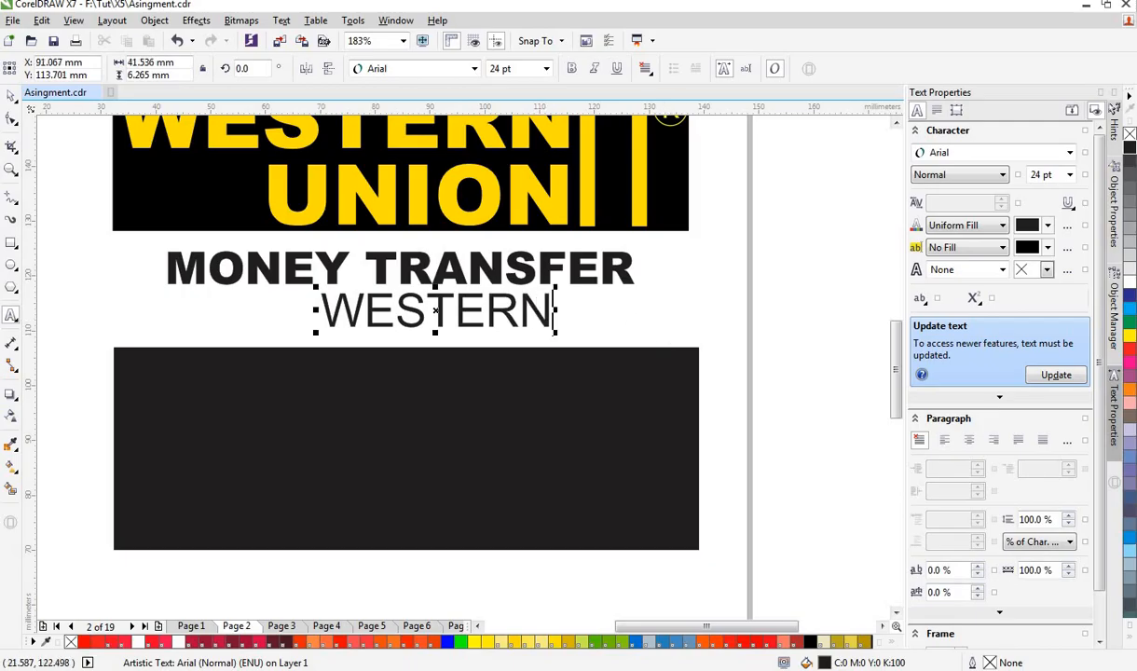
Step: Make the WESTERN text bold and enlarge it proportionally to about 59 mm wide
click(13, 119)
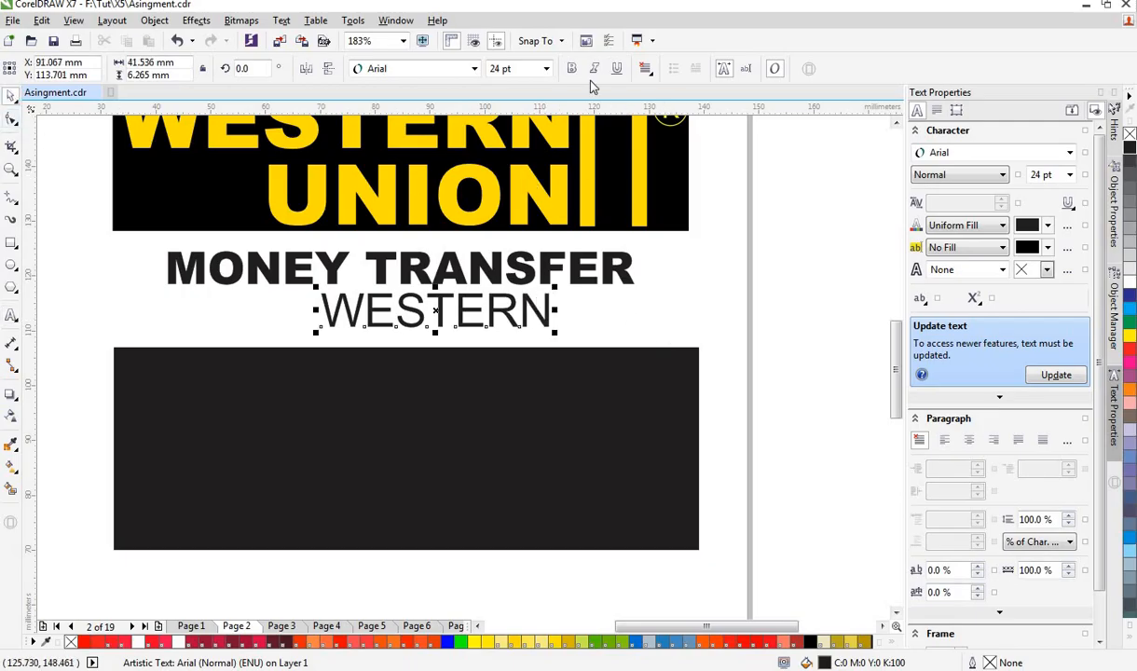
click(567, 70)
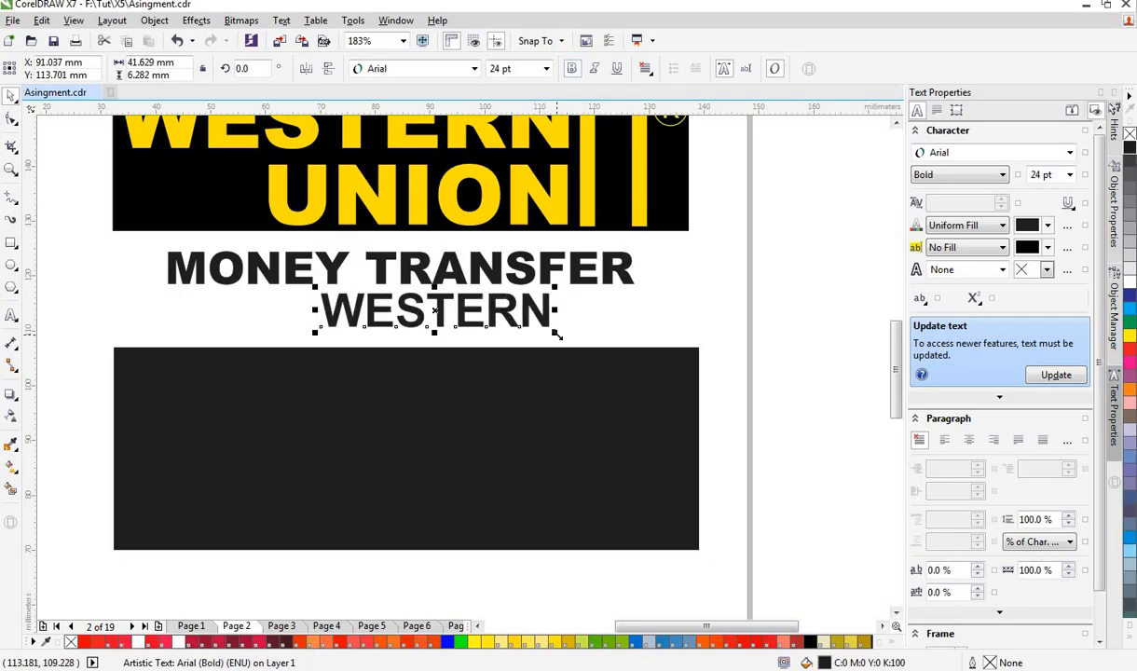
drag(557, 334, 653, 399)
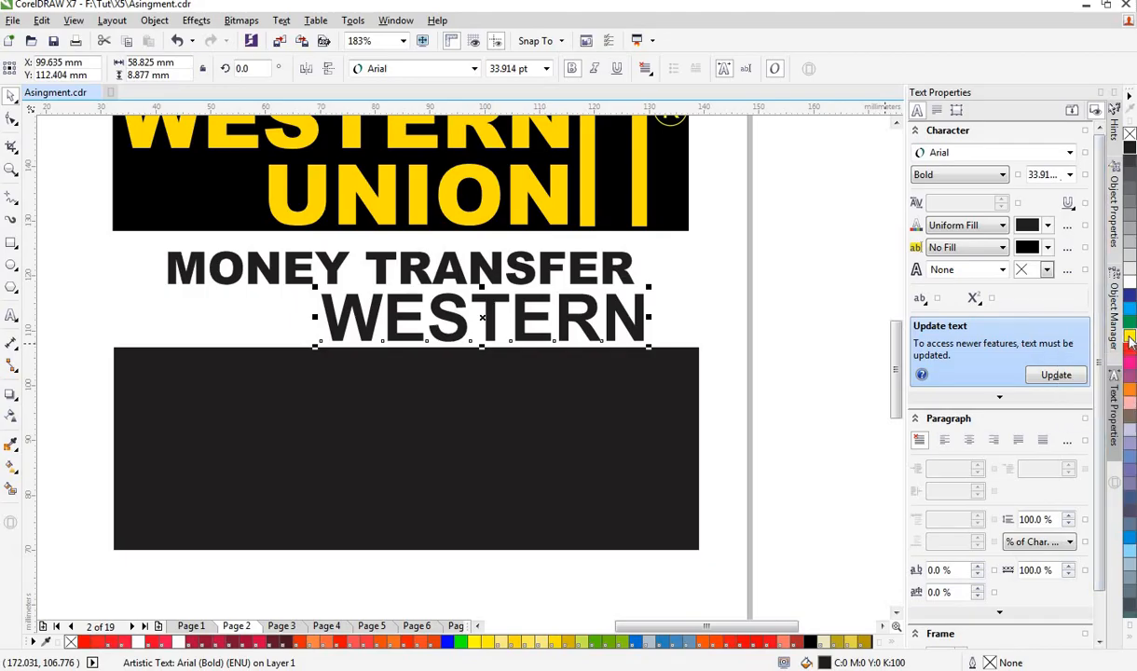
Step: Try different yellow shades from the colour palette as the fill of the WESTERN text
drag(1130, 340, 1108, 376)
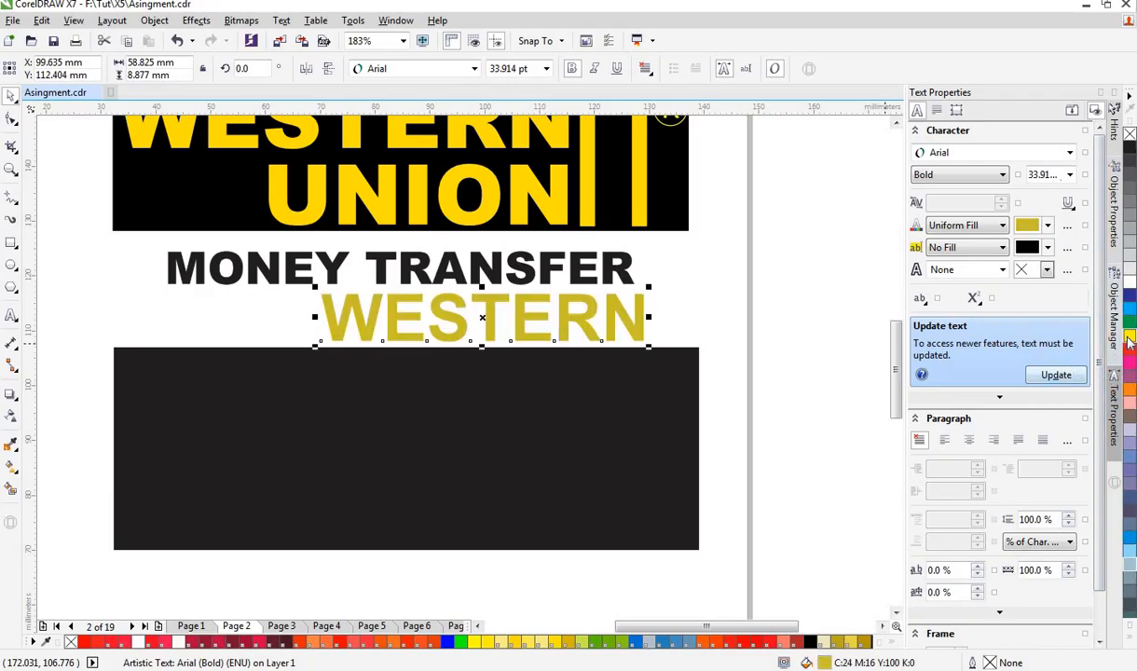
click(1130, 341)
drag(1129, 339, 1051, 373)
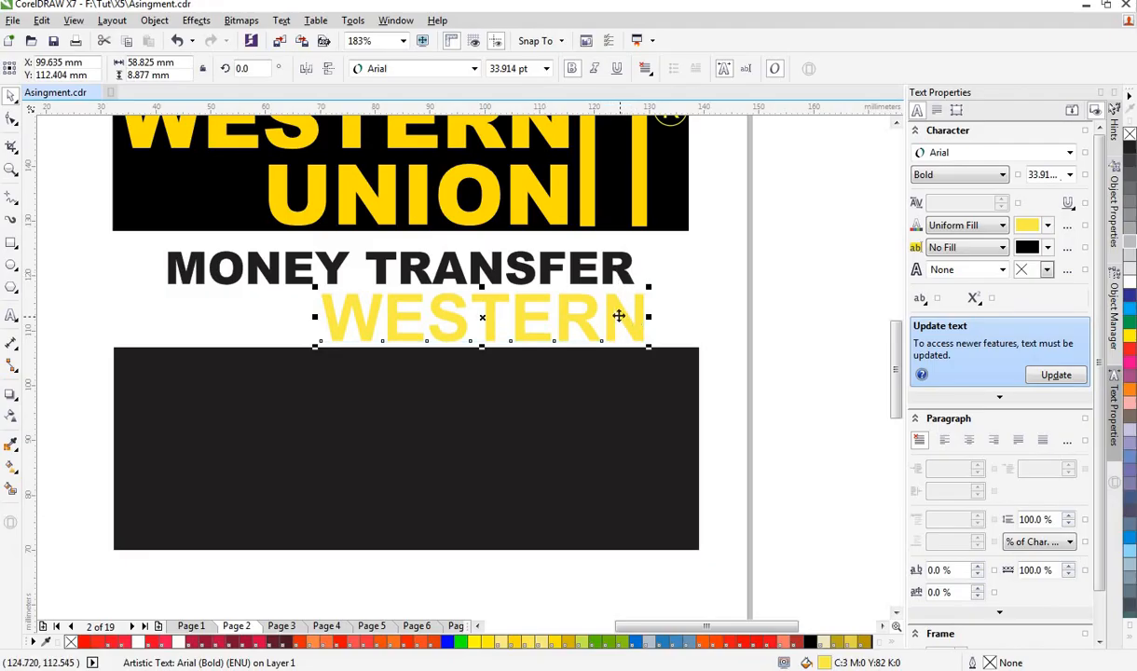
Step: Sample the yellow of the original logo lettering with the Color Eyedropper and apply it to the new WESTERN text
click(12, 451)
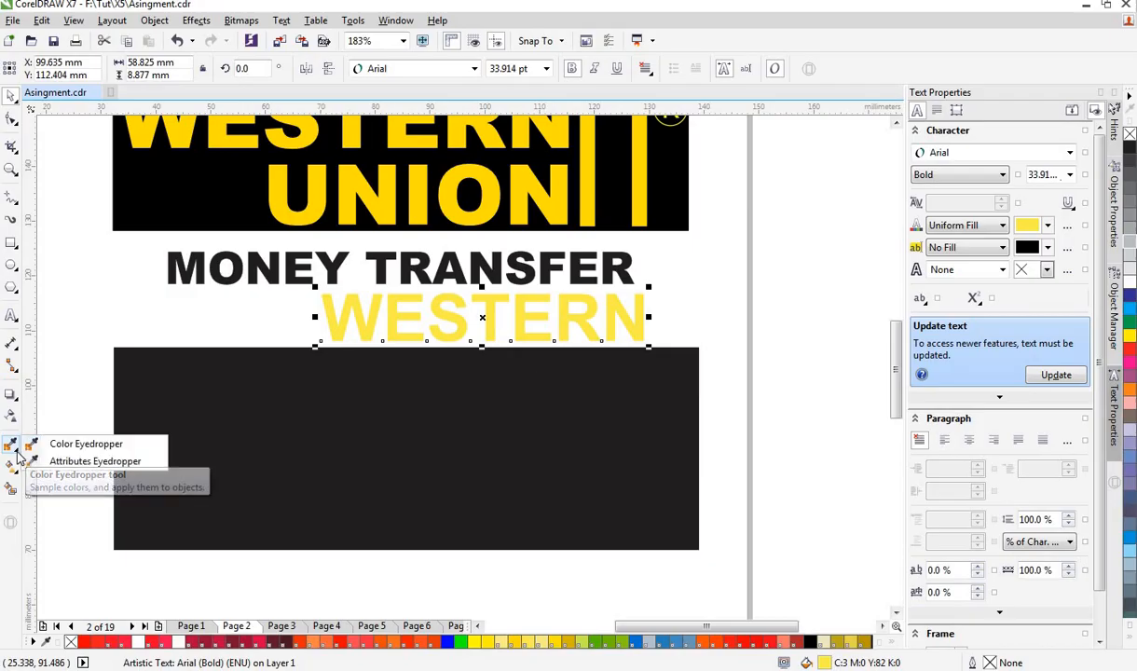
click(56, 440)
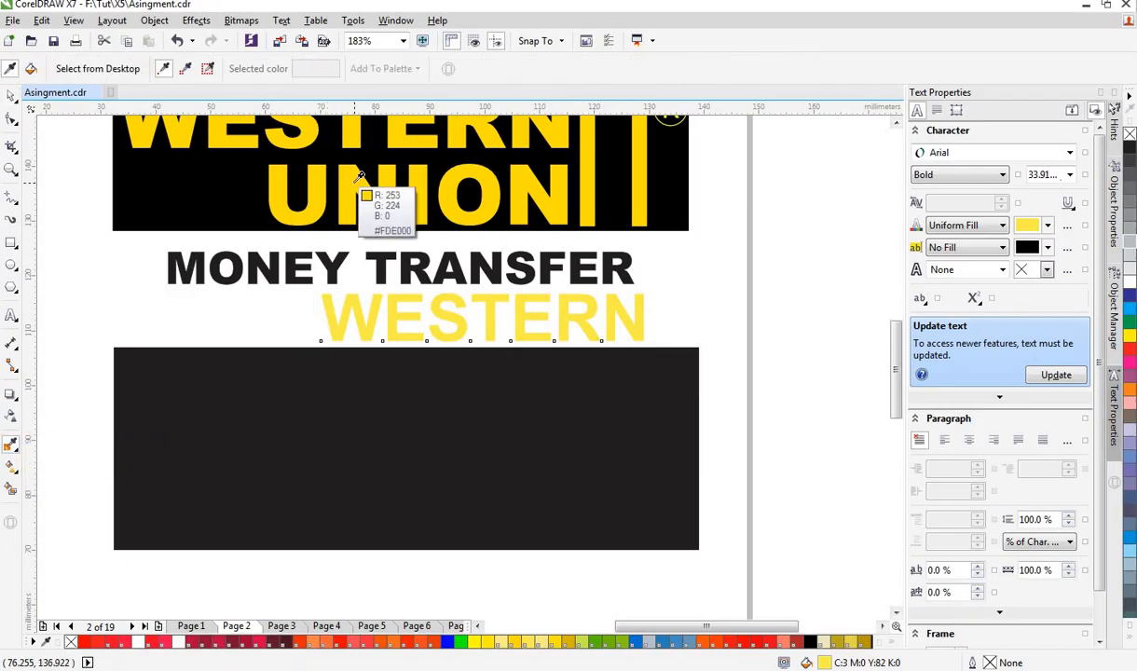
click(375, 202)
click(388, 318)
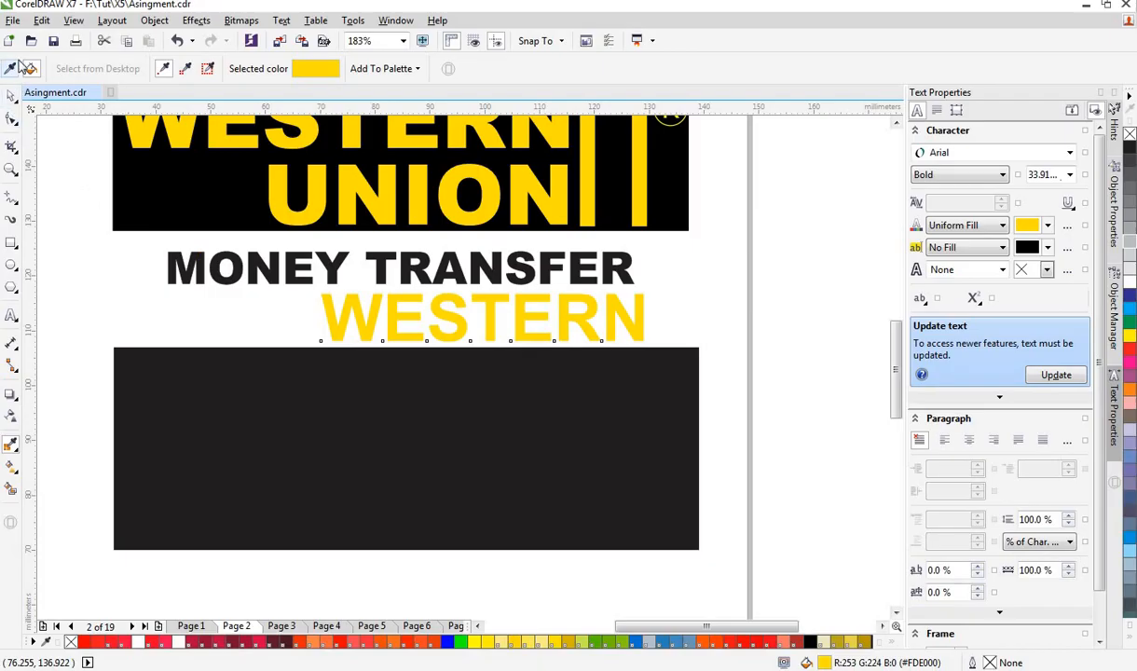
click(11, 95)
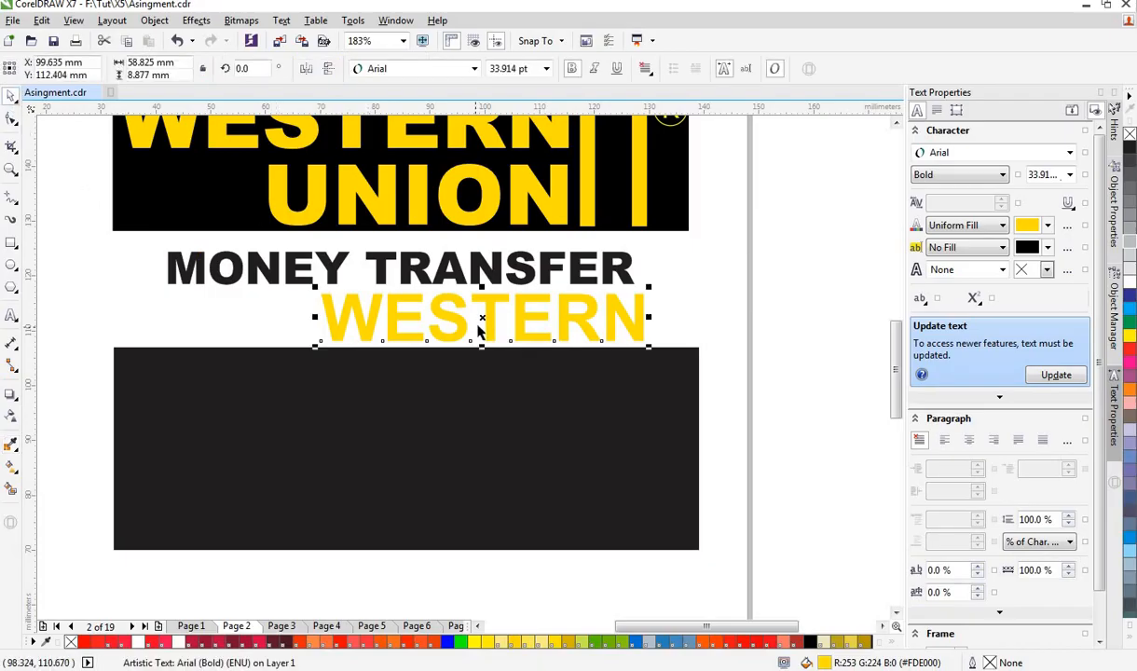
Step: Move the WESTERN text into the black rectangle's upper-left corner and enlarge it proportionally to about 80 mm wide
drag(481, 318, 280, 381)
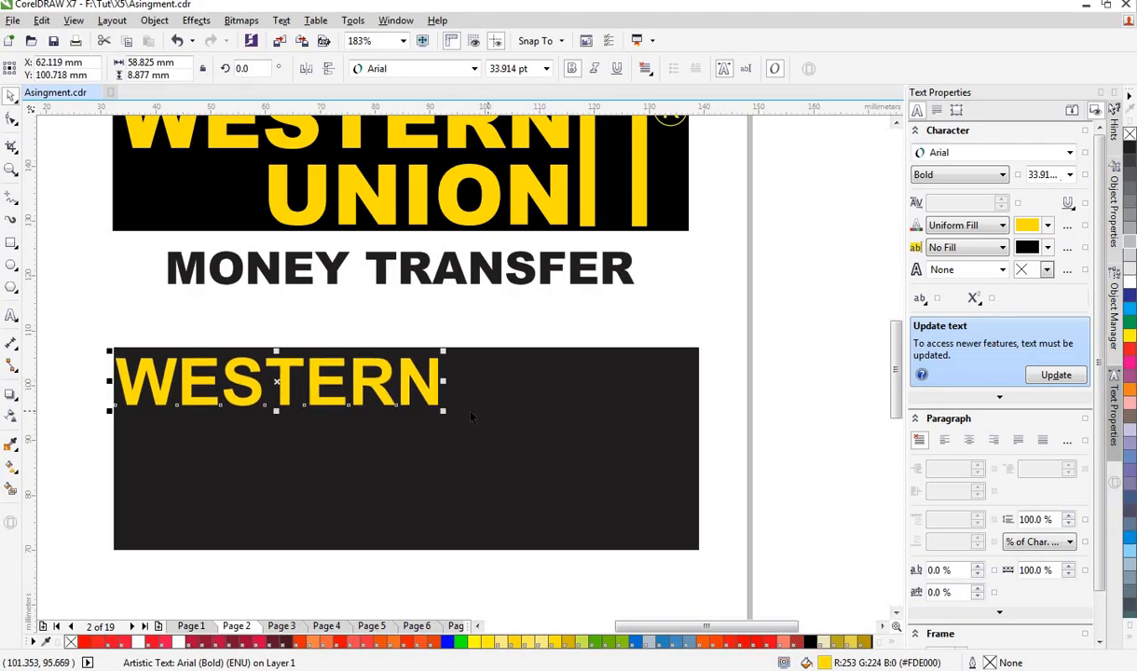
drag(444, 411, 536, 426)
drag(388, 366, 460, 394)
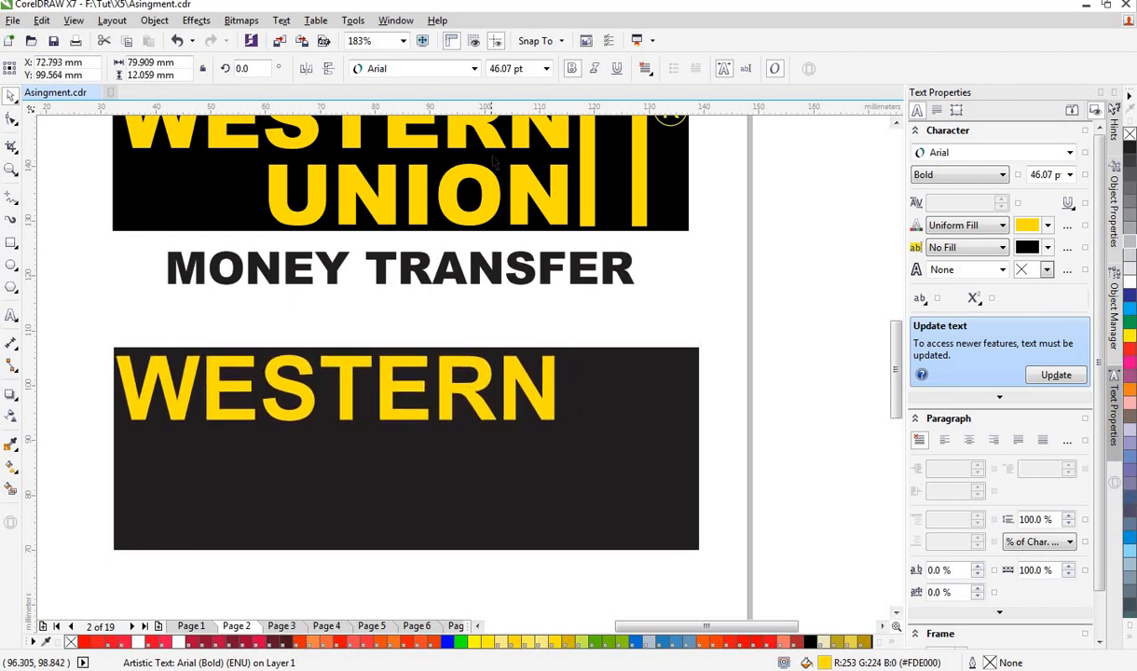
Step: Set the WESTERN text in Arial Black and duplicate it directly below the original
click(475, 69)
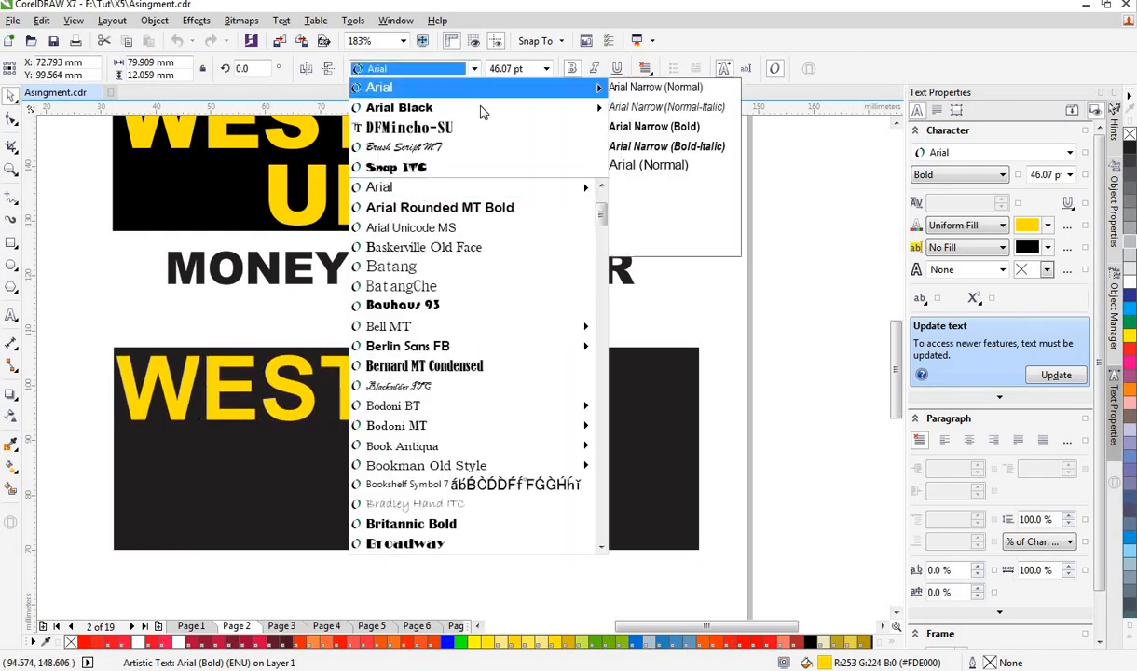
click(483, 112)
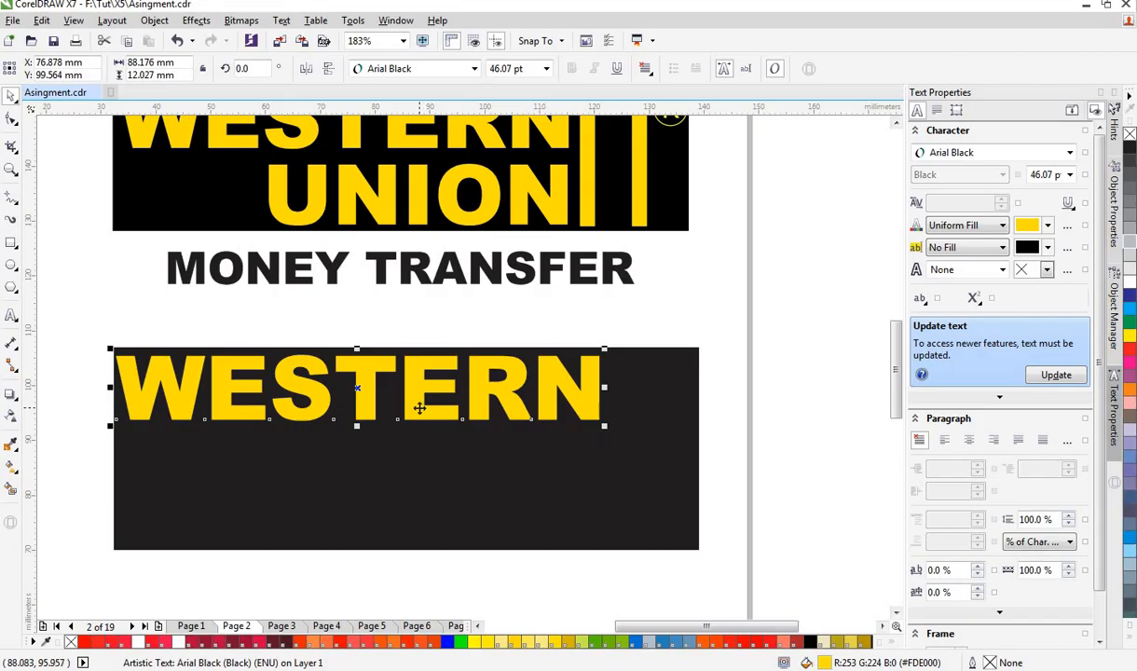
drag(416, 411, 417, 410)
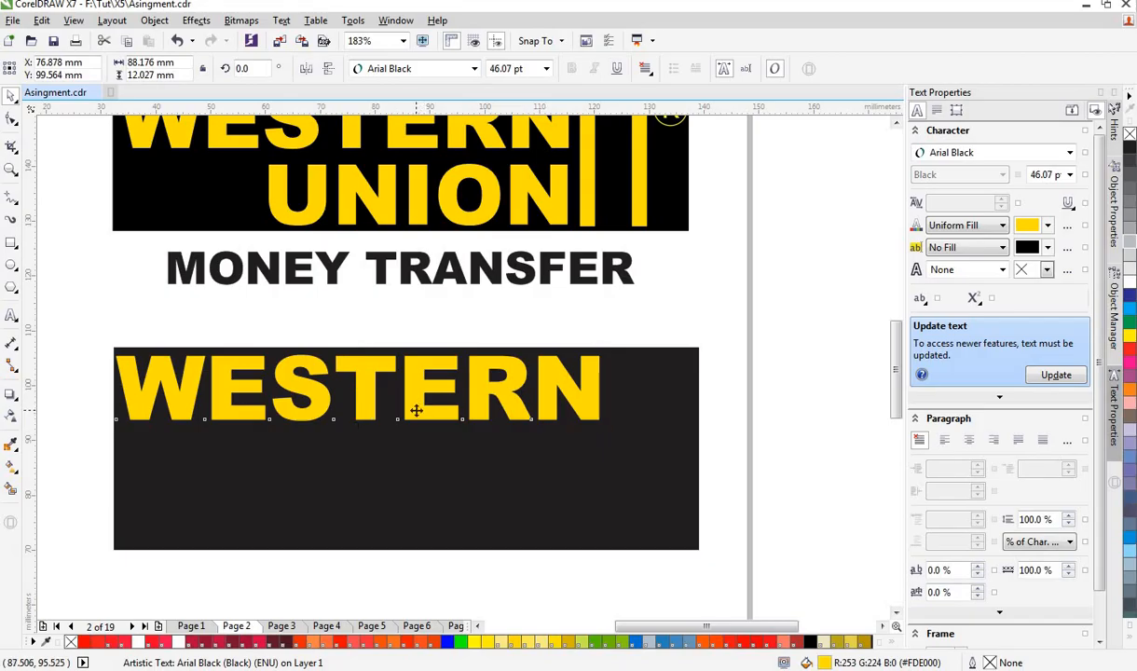
drag(417, 410, 401, 494)
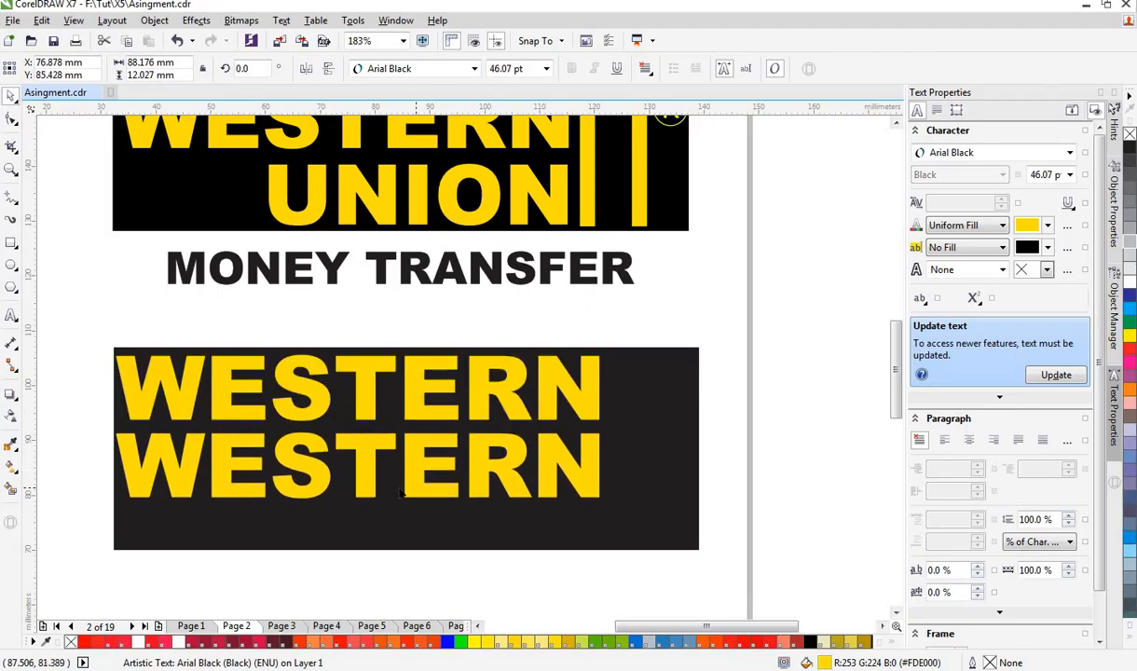
Step: Replace the wording of the lower WESTERN copy with UNION
click(451, 479)
key(F8)
click(453, 458)
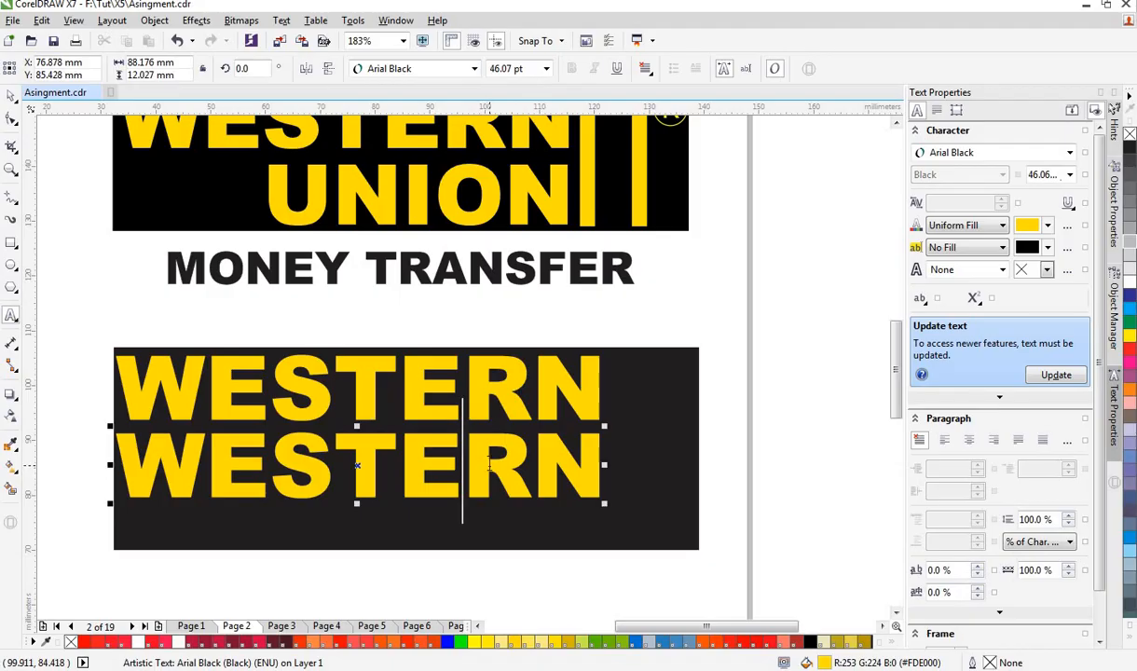
double_click(490, 463)
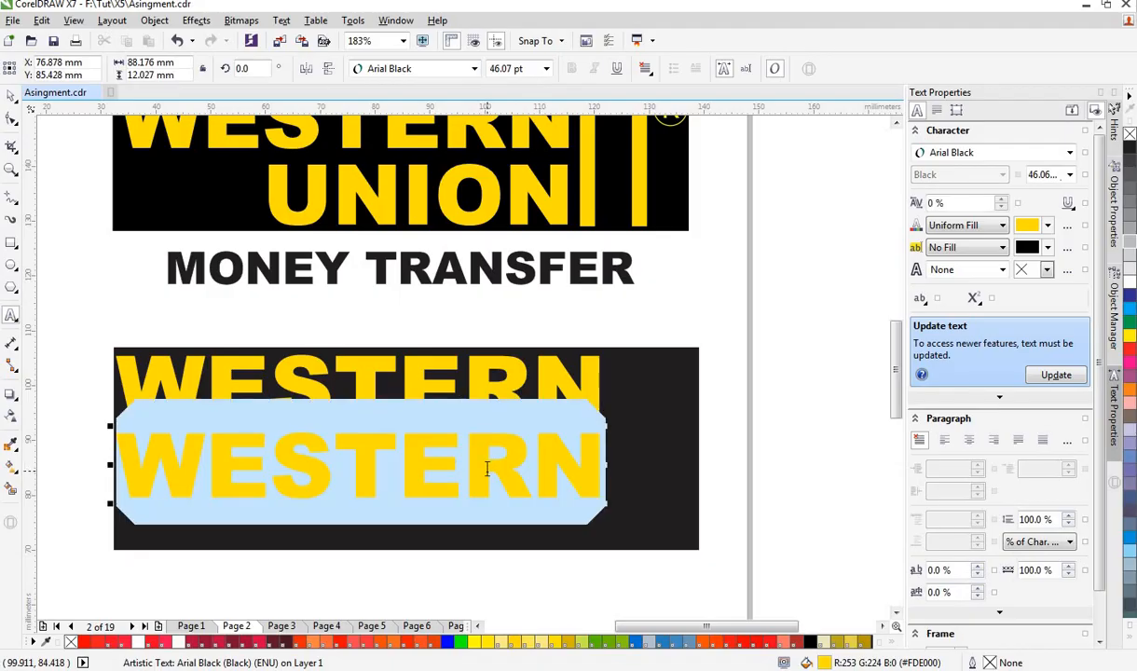
text(UNI)
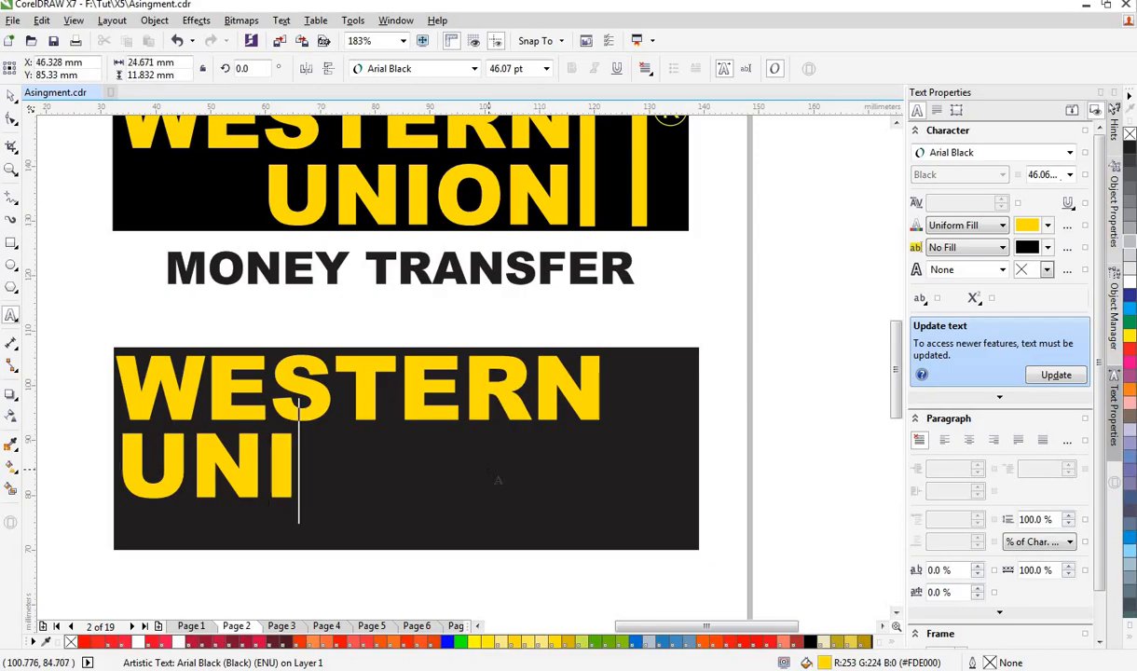
text(ON)
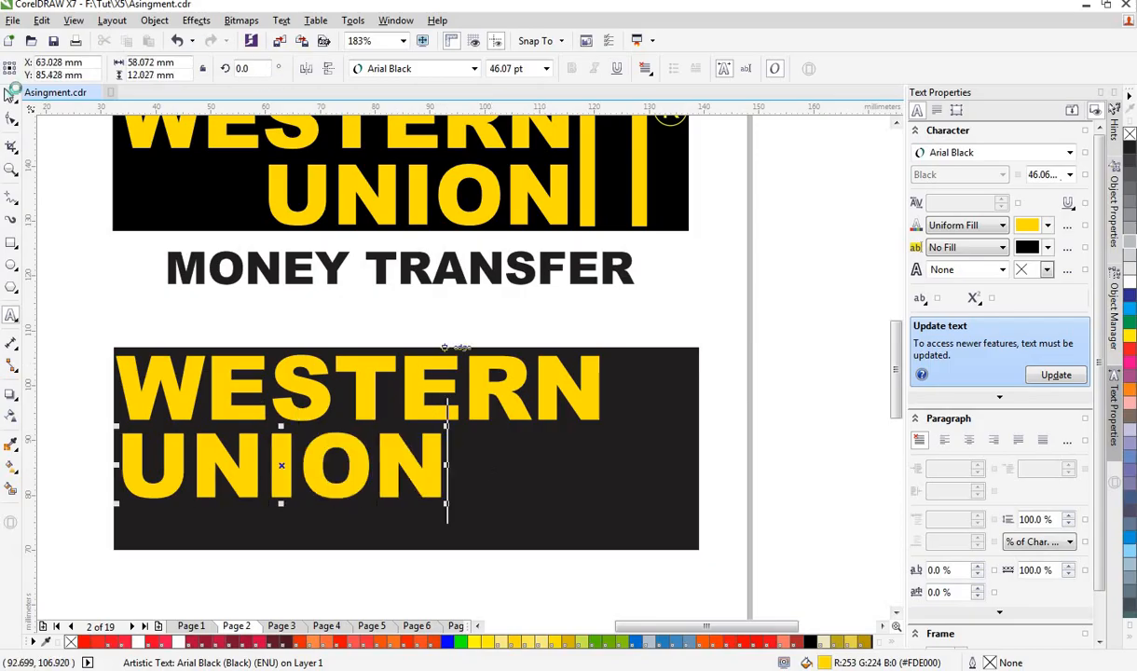
Step: Shift UNION horizontally until its right edge lines up with the right edge of WESTERN
click(11, 96)
key(F10)
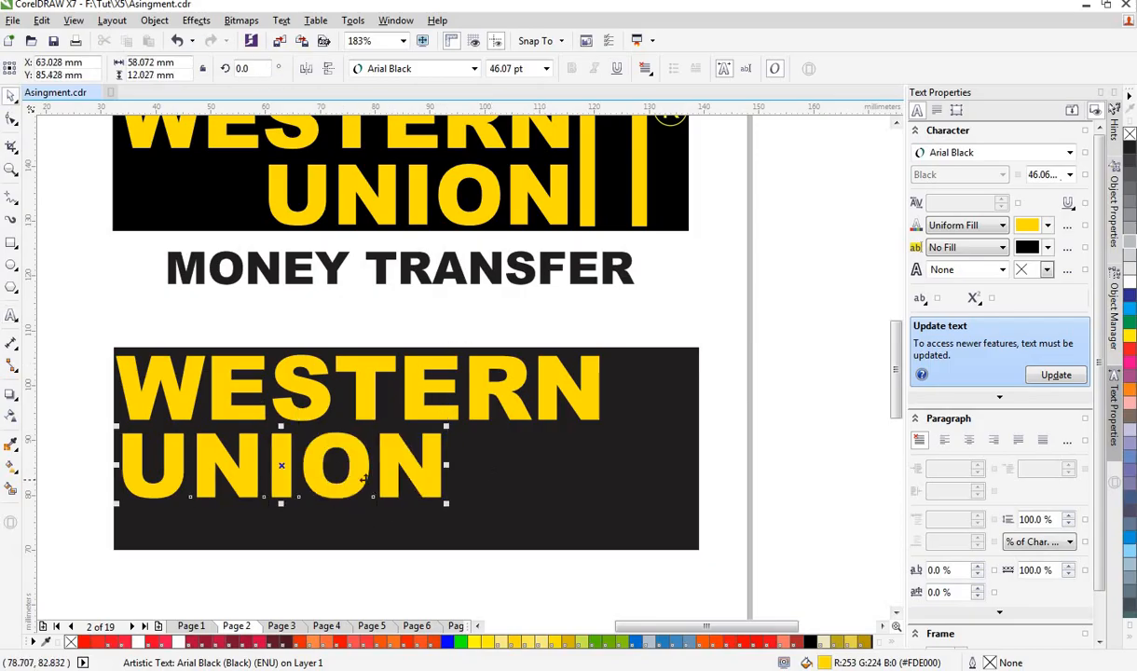
drag(363, 479, 523, 479)
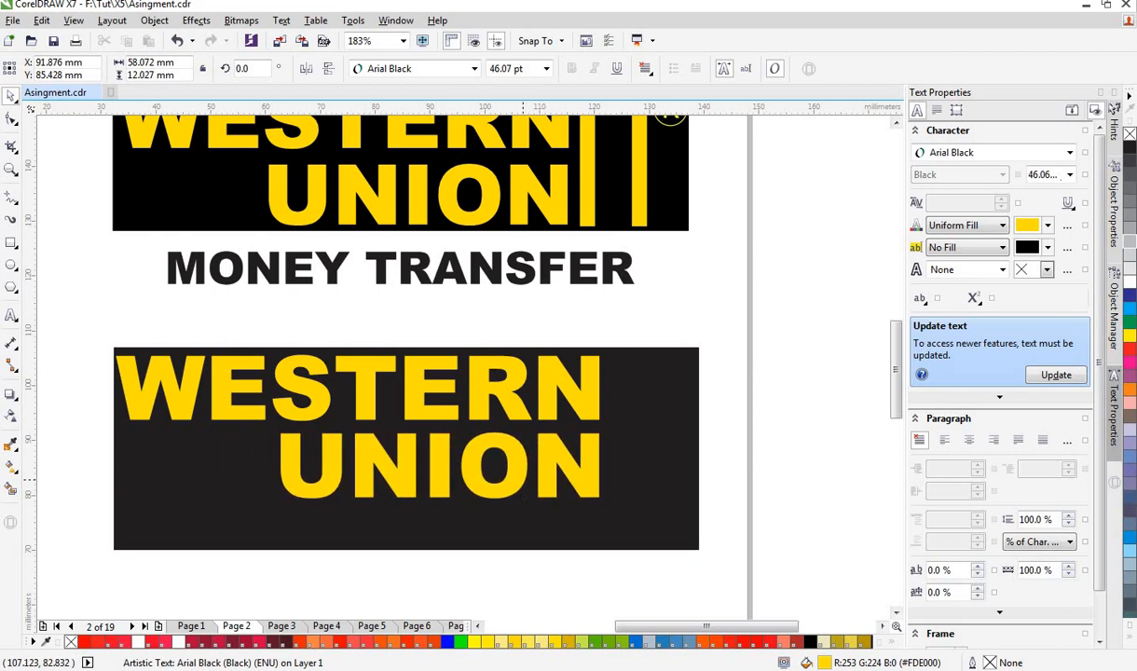
key(ctrl+k)
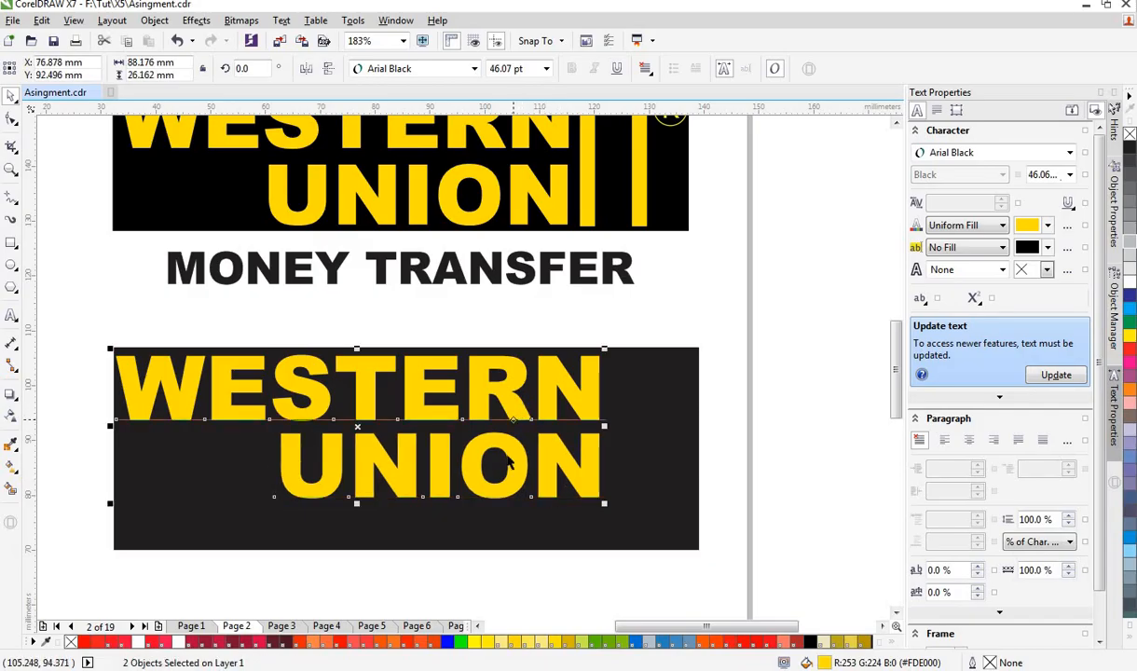
click(715, 513)
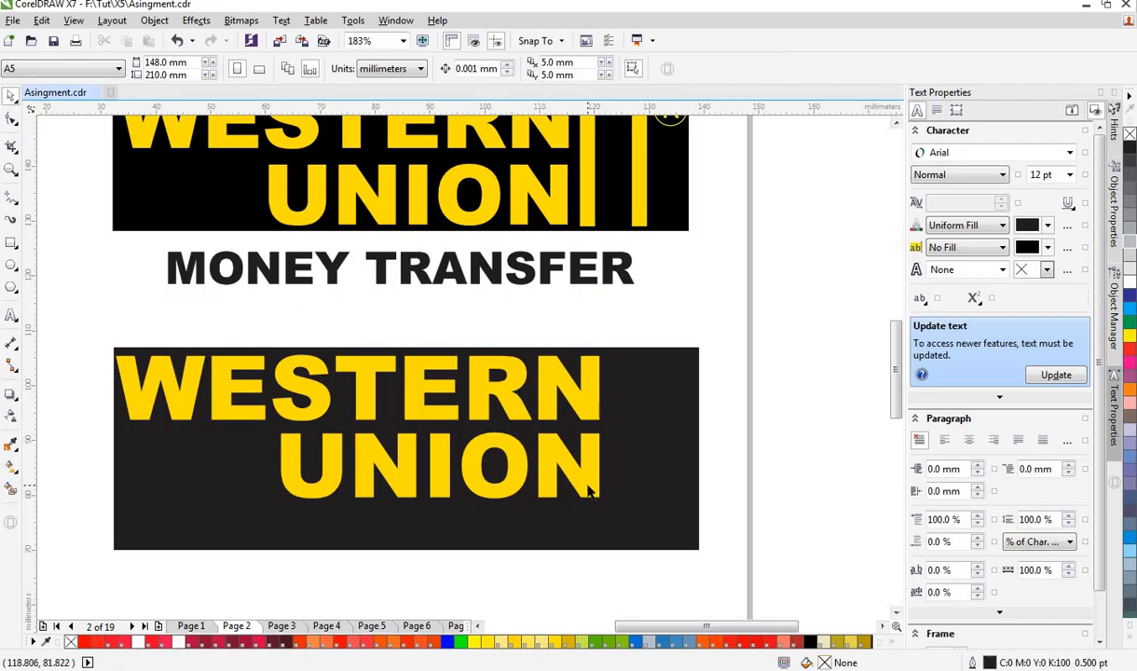
Step: Try left, vertical-centre and horizontal-centre alignment of UNION with WESTERN
click(588, 485)
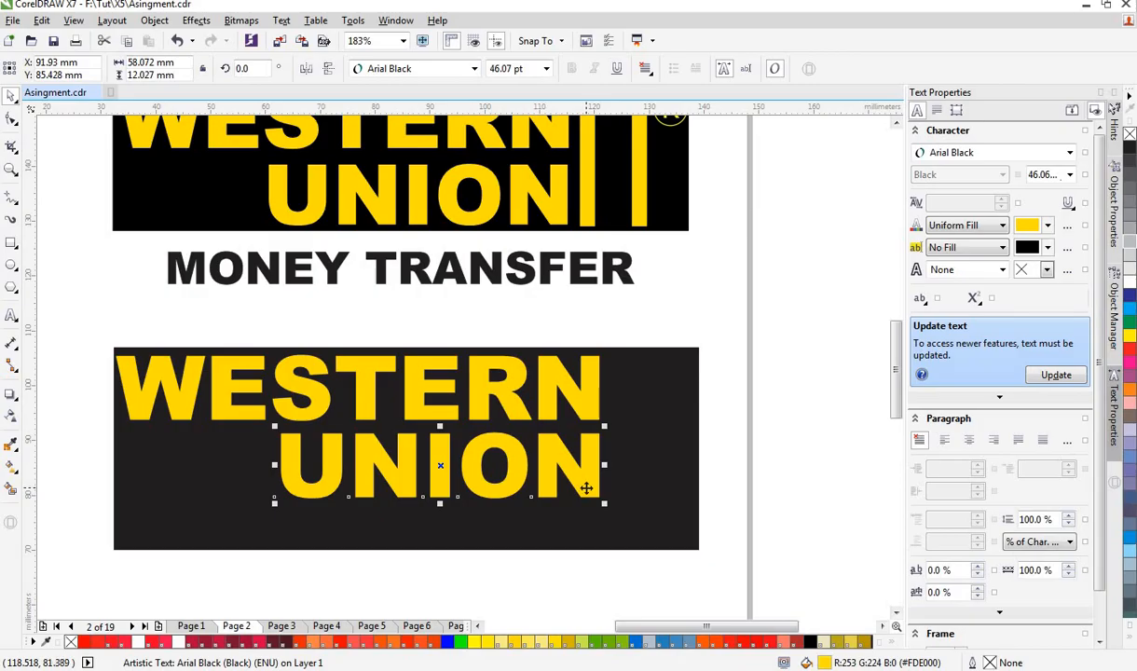
shift+click(577, 401)
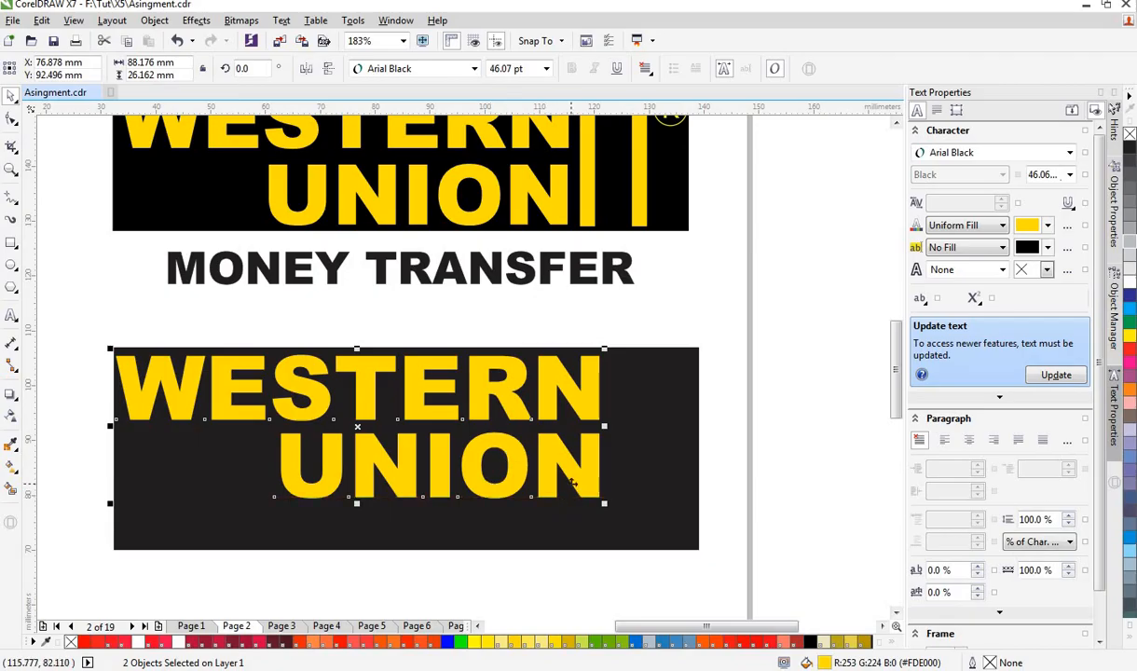
key(l)
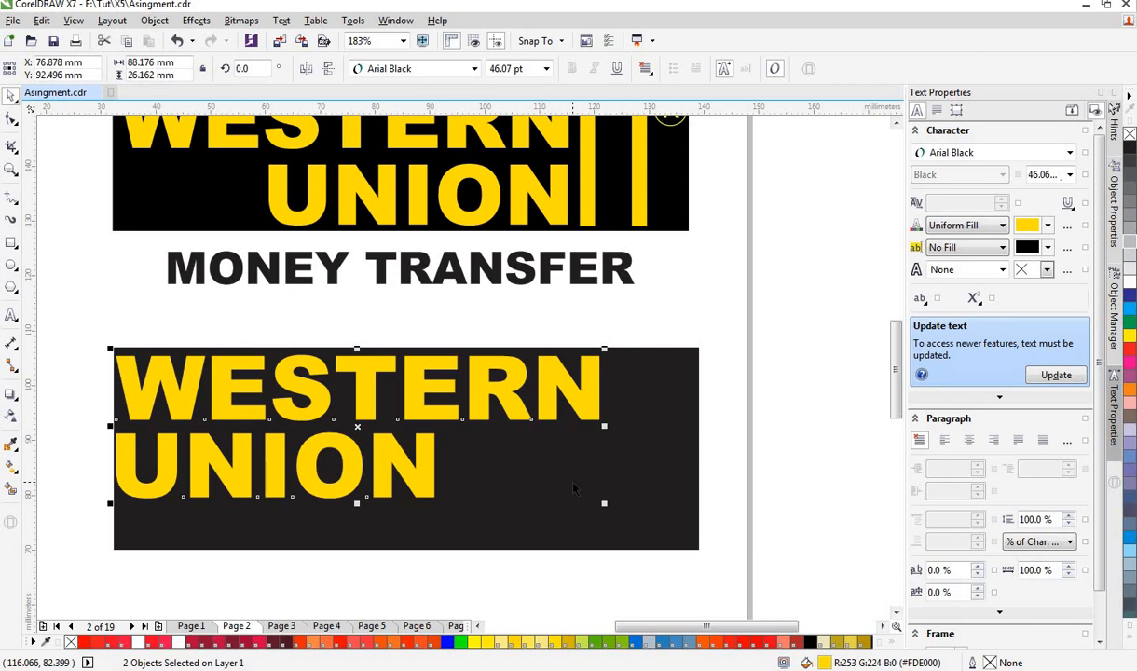
key(c)
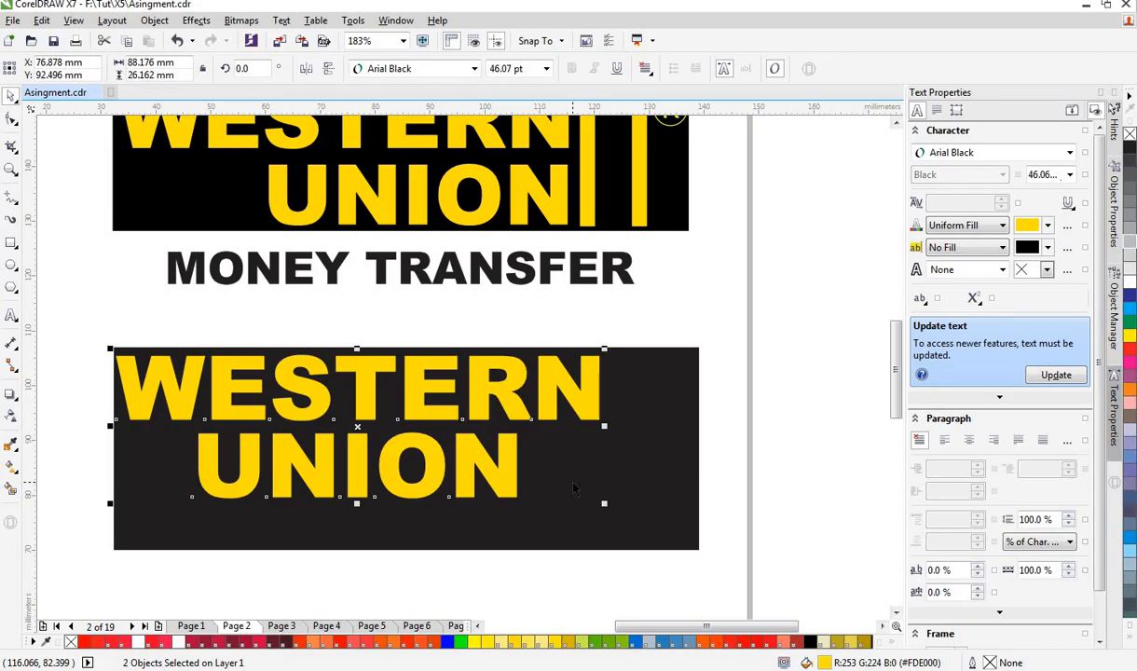
key(e)
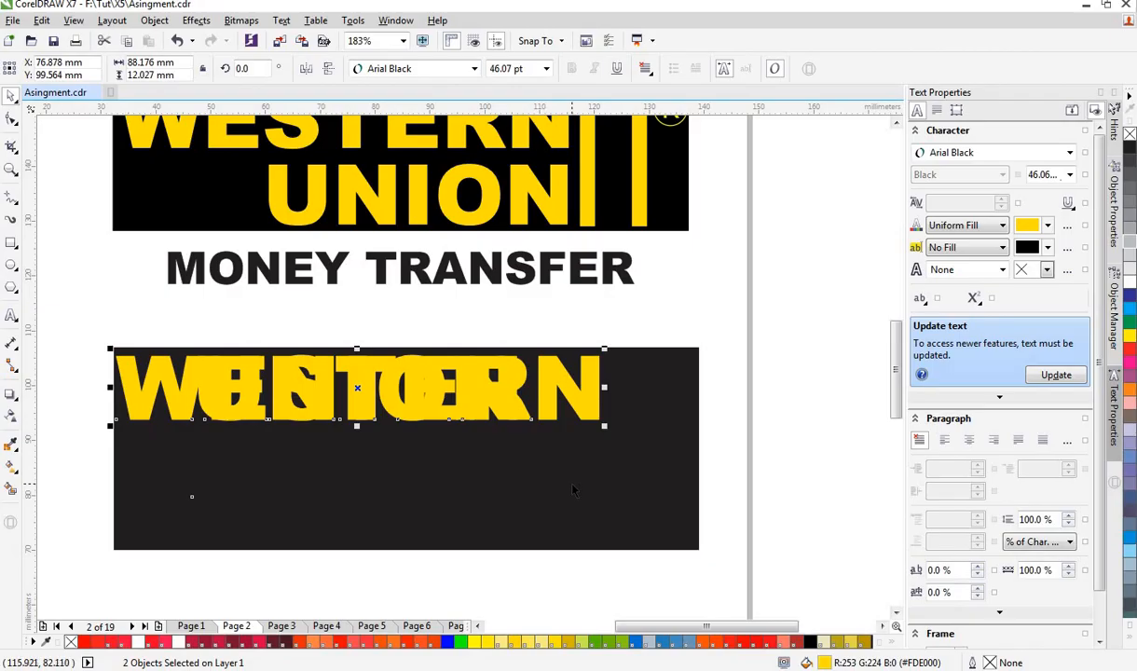
Step: Undo the last two alignments and align UNION to the right edge of WESTERN
key(ctrl+z)
key(ctrl+z)
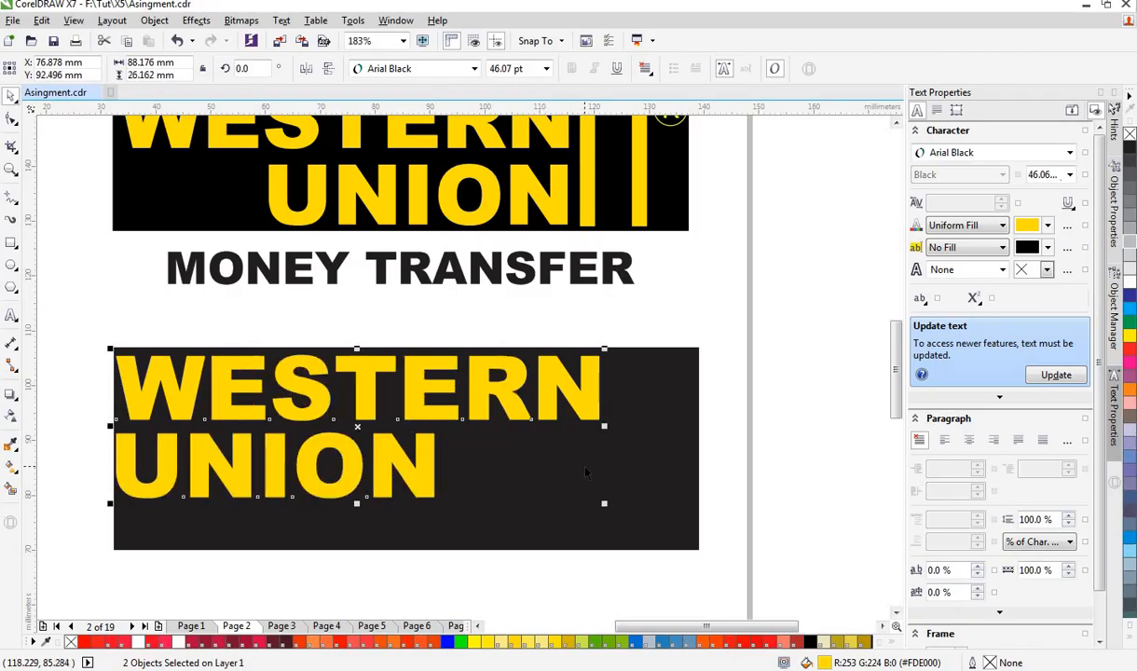
key(r)
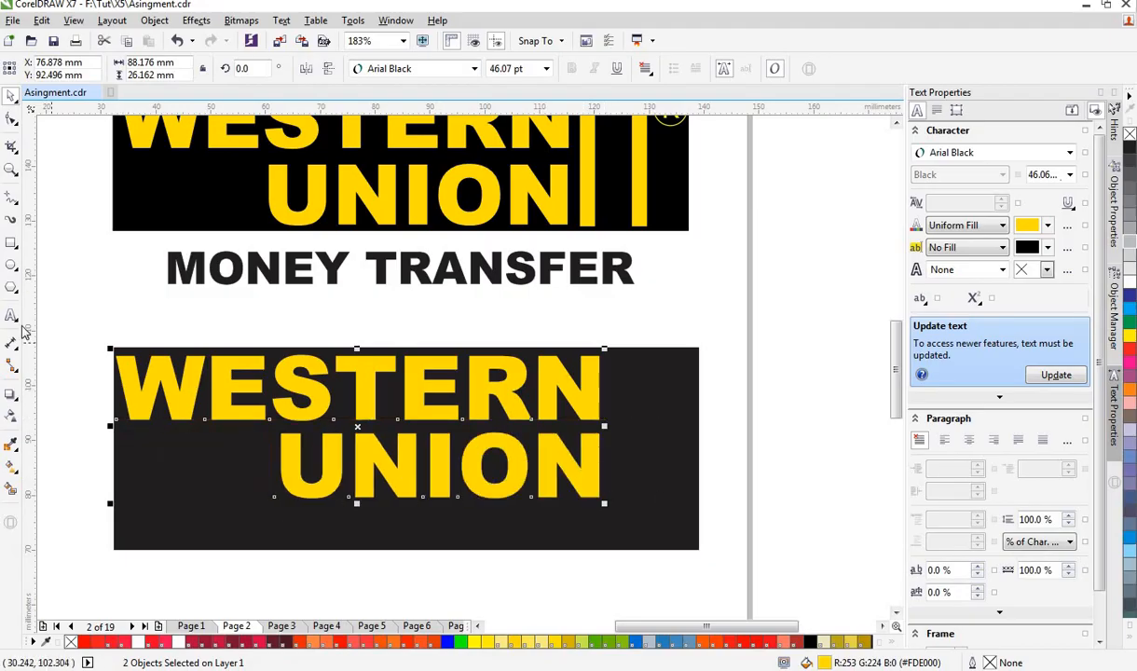
Step: Draw a narrow vertical bar about 2.5 mm wide and 36 mm high beside the page, with yellow fill and outline
click(11, 242)
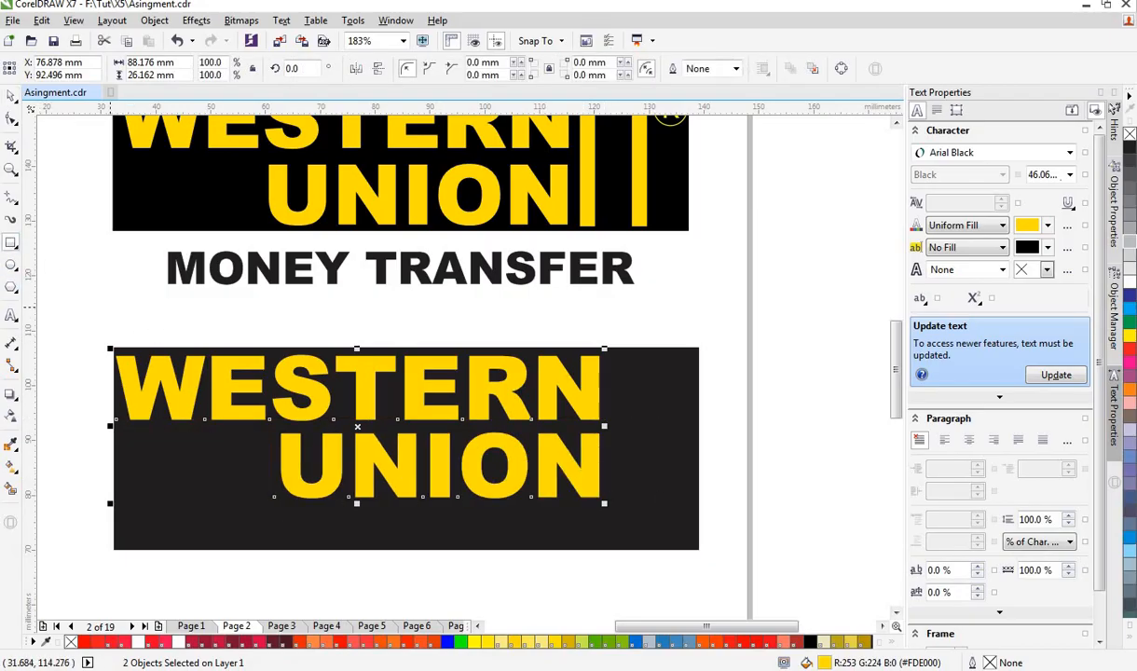
drag(770, 331, 774, 533)
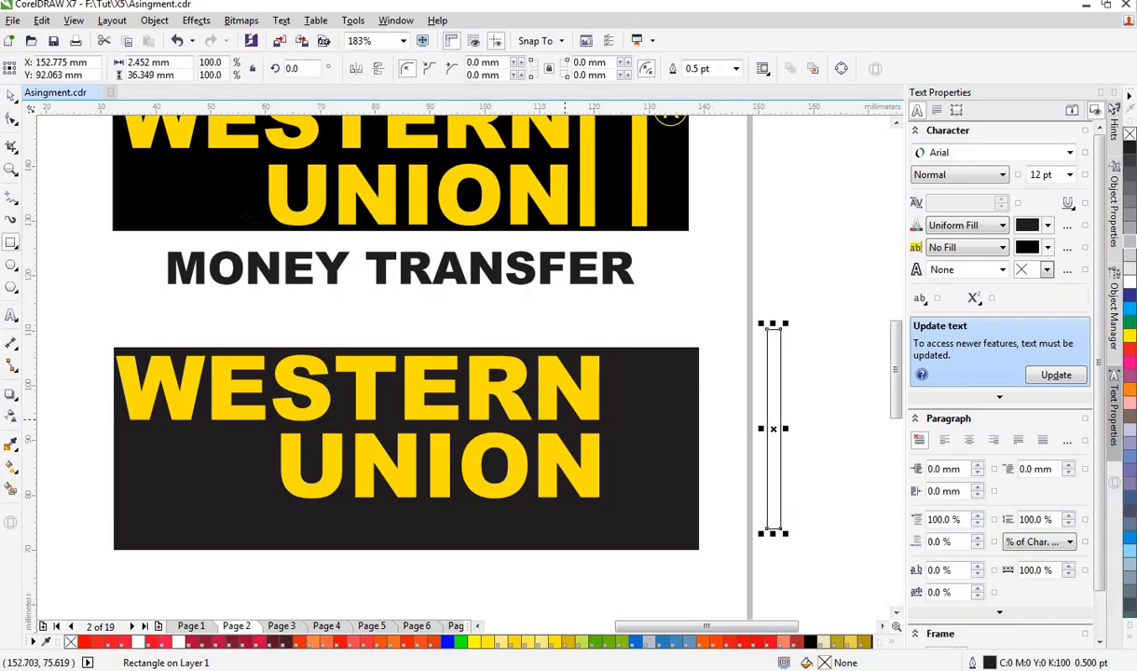
click(11, 96)
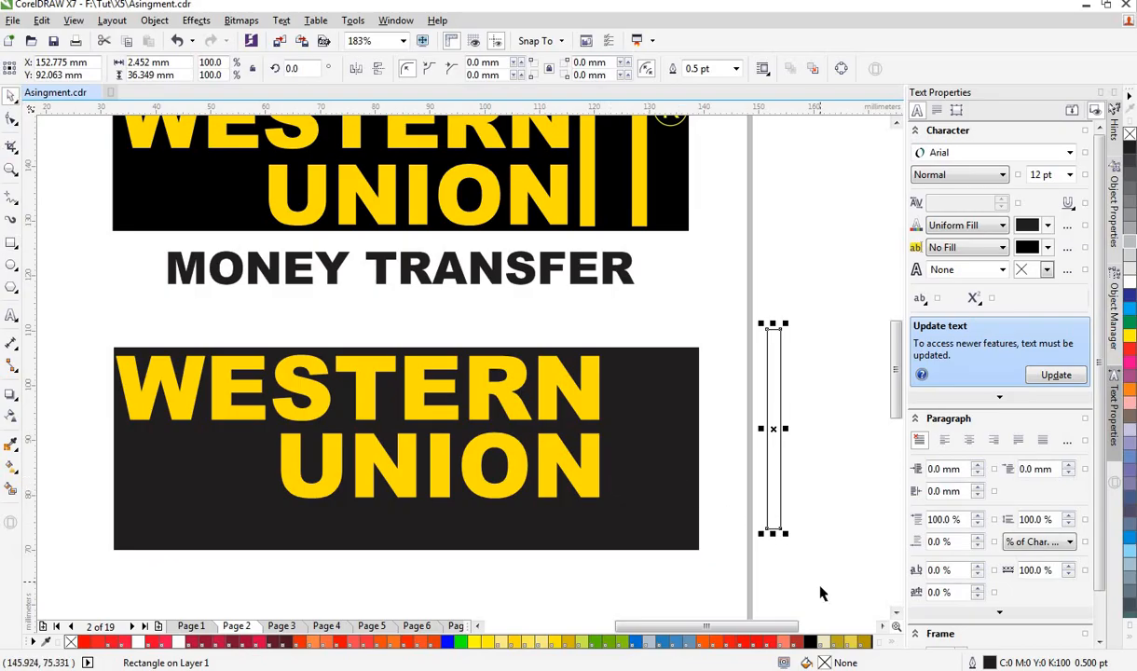
click(484, 642)
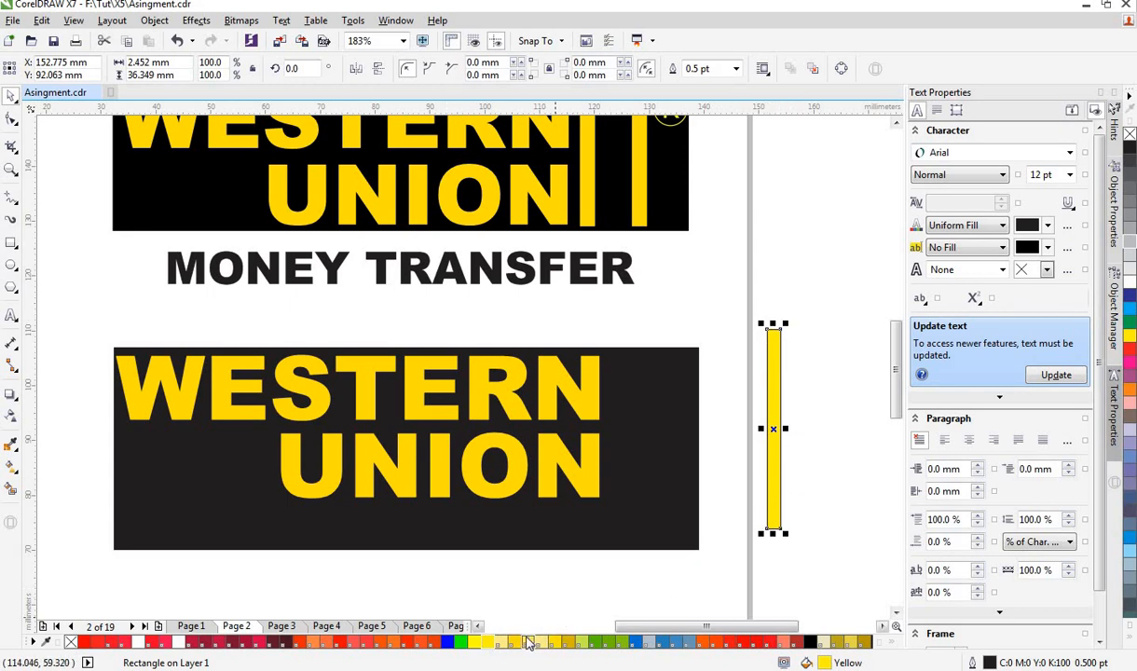
right_click(484, 646)
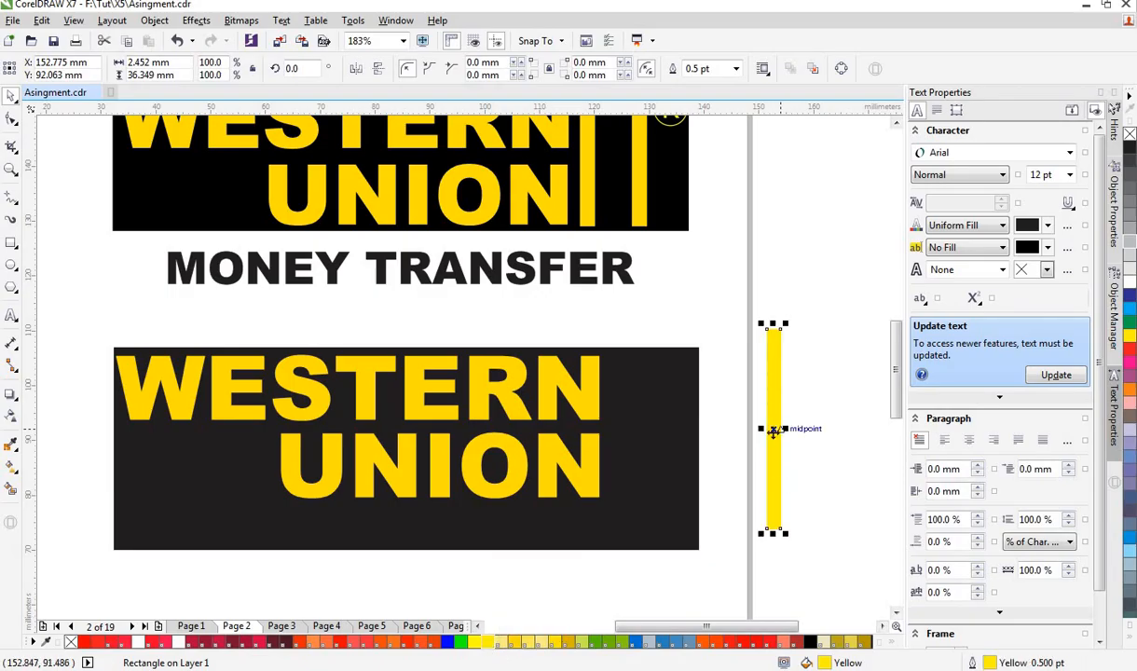
Step: Move the yellow bar onto the black rectangle beside the lettering and fill it with the yellow sampled from UNION
drag(775, 430, 623, 444)
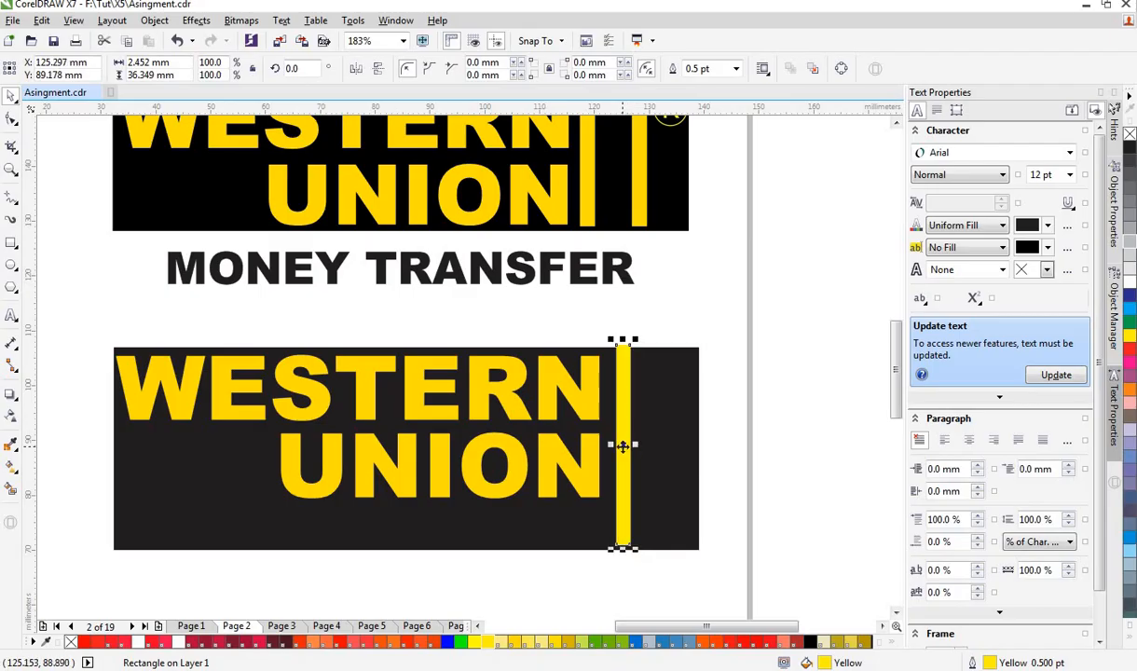
click(13, 445)
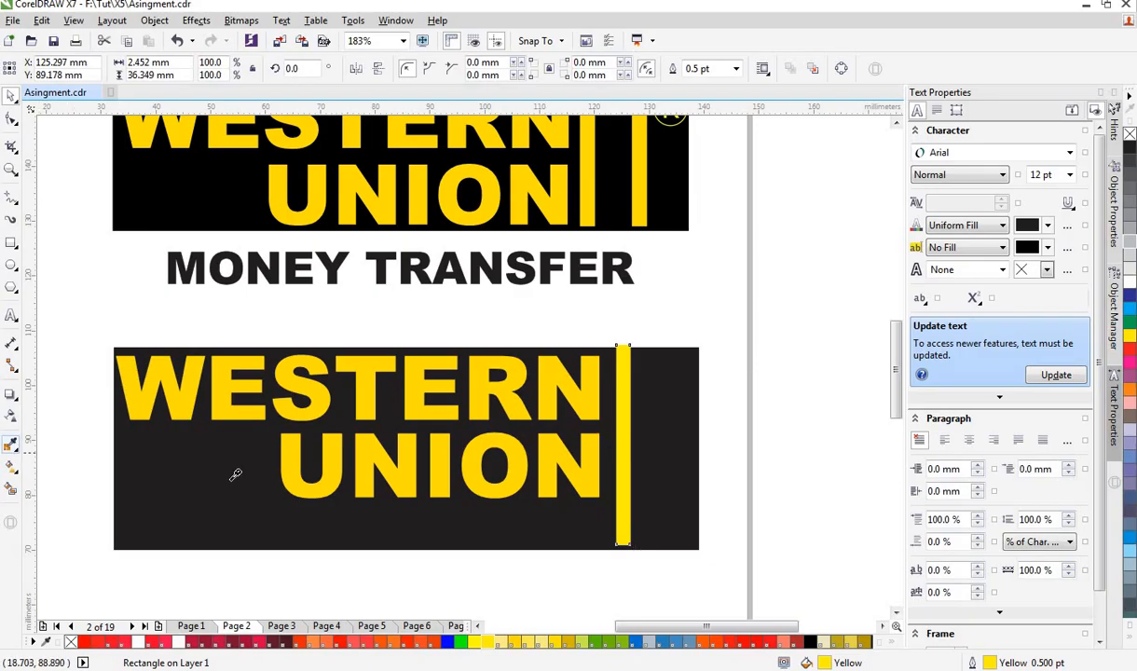
click(444, 461)
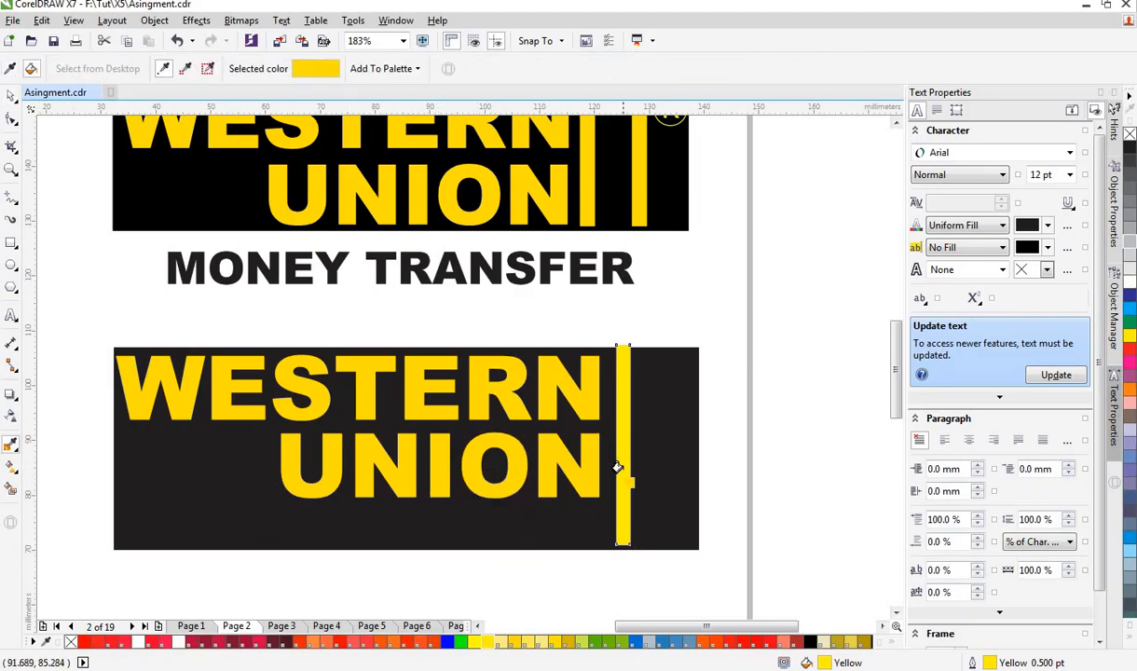
click(617, 466)
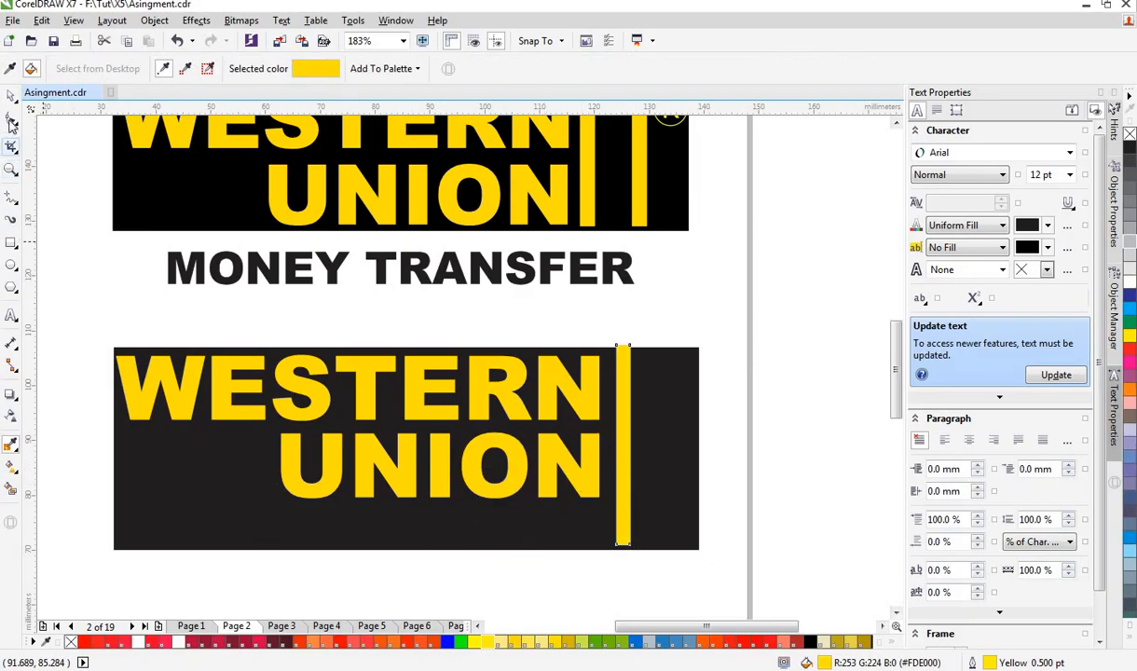
click(11, 97)
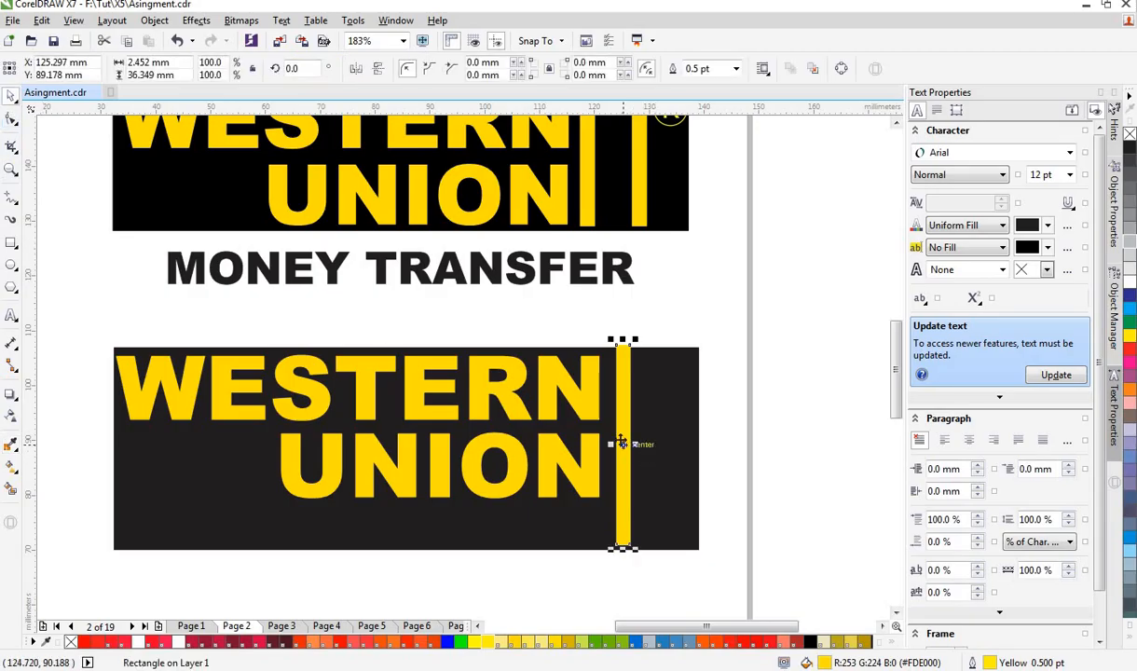
Step: Duplicate the yellow bar about 5 mm to its right at the same height
drag(622, 446, 651, 446)
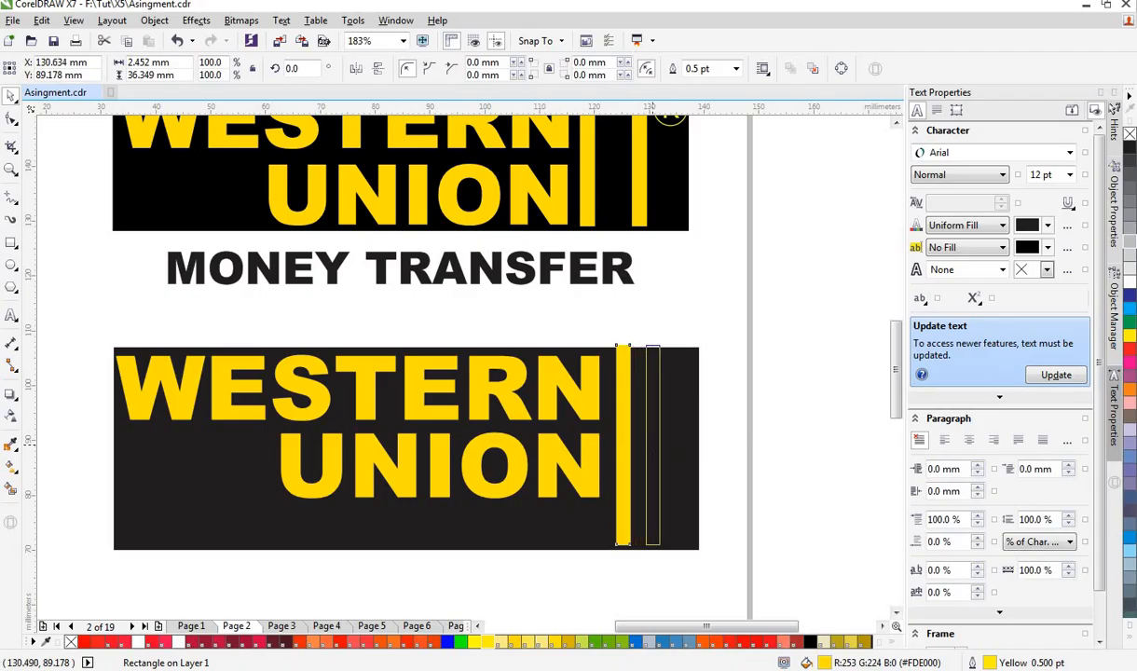
drag(651, 446, 651, 446)
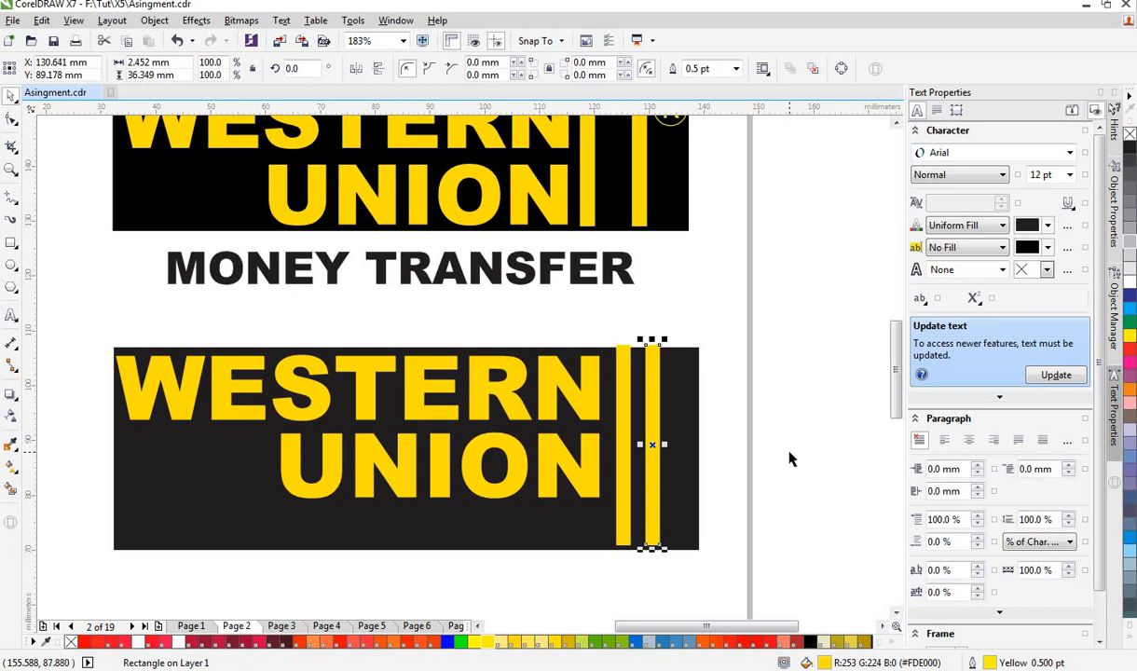
Step: Draw a circle about 7 mm in diameter outside the page, beside the black rectangle
click(12, 264)
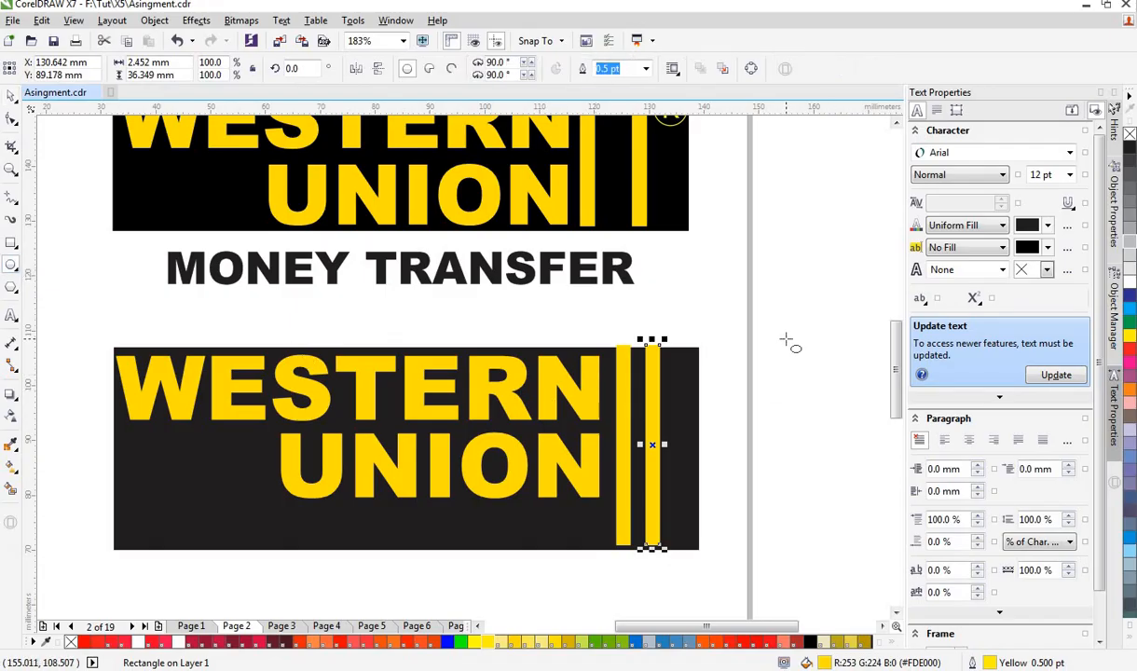
drag(786, 339, 799, 376)
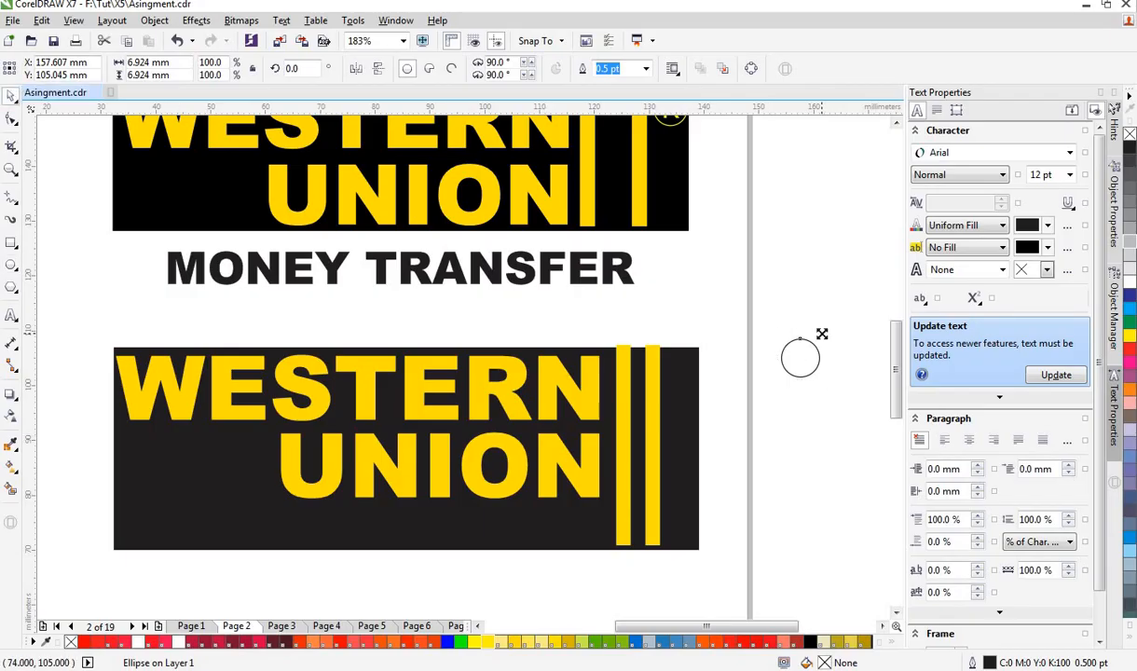
Step: Shrink the circle to about 5.9 mm, place it on the black rectangle beside the second bar, and give it a yellow outline
drag(819, 334, 681, 367)
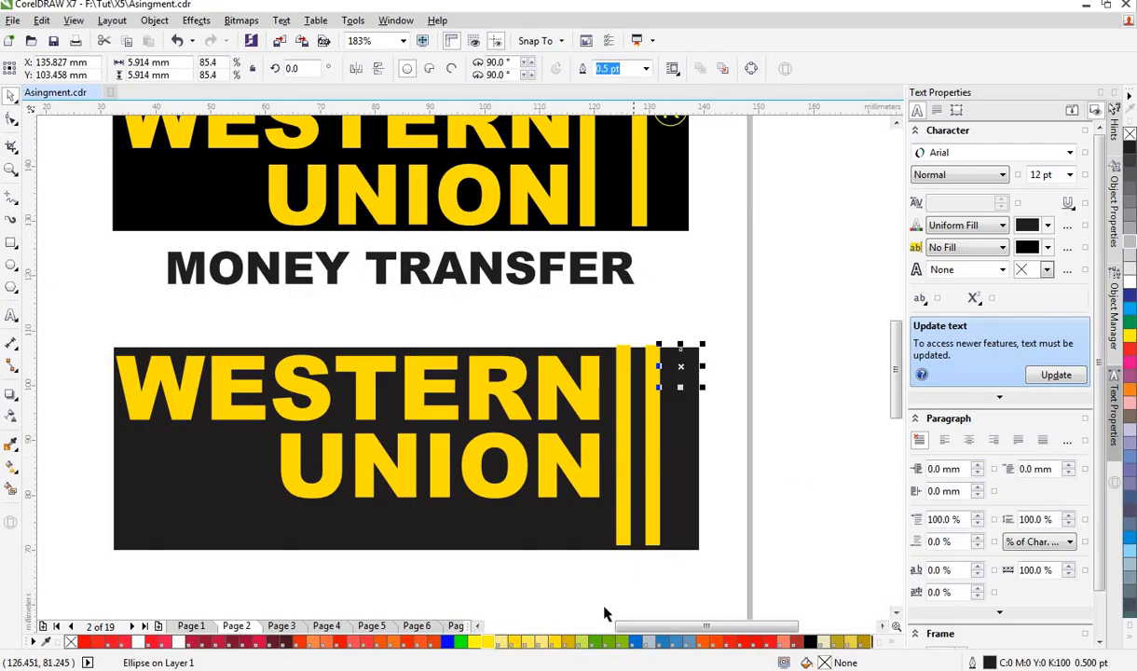
right_click(518, 643)
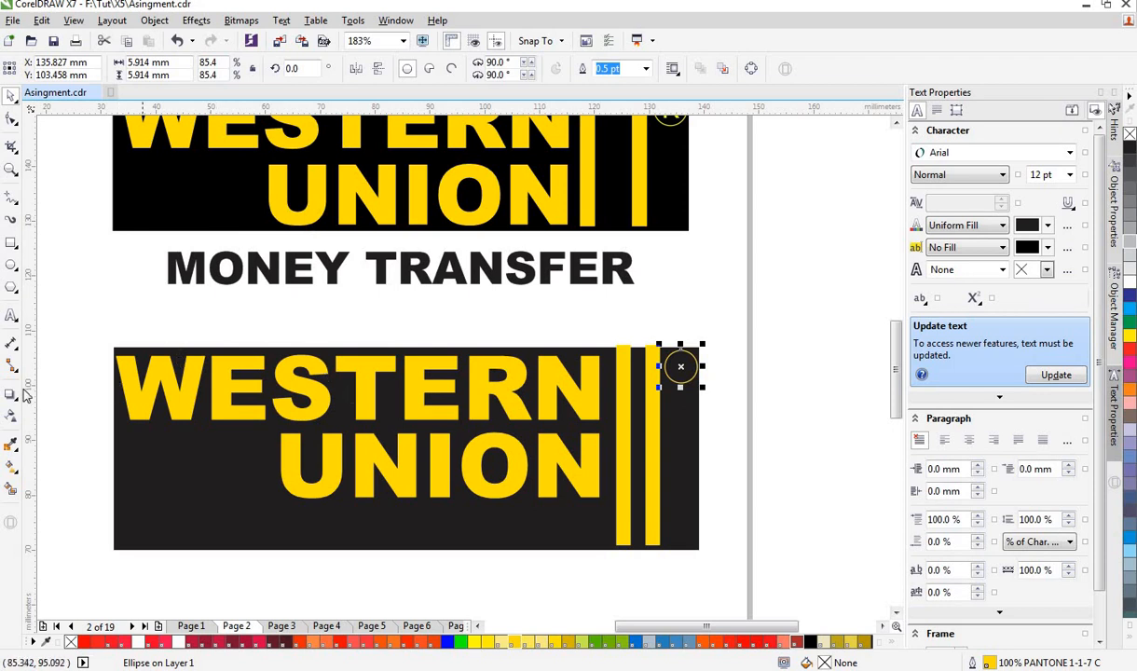
Step: Add the letter R in Arial outside the page, scale it down to about 14 pt, and fill it with the logo yellow
click(13, 314)
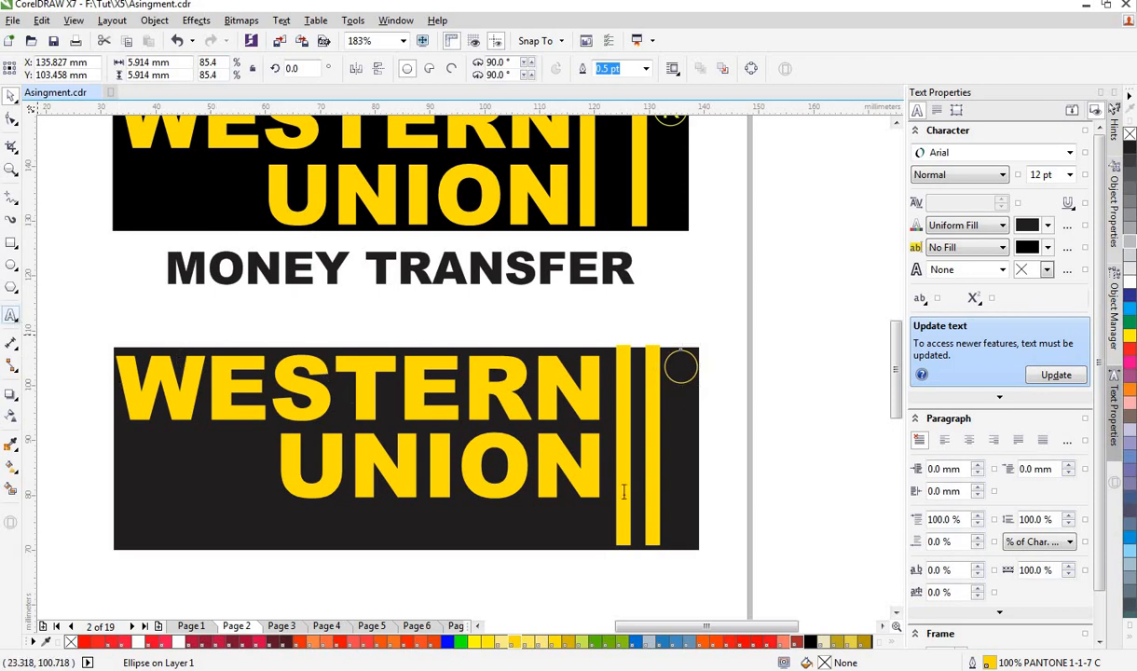
click(794, 449)
text(R)
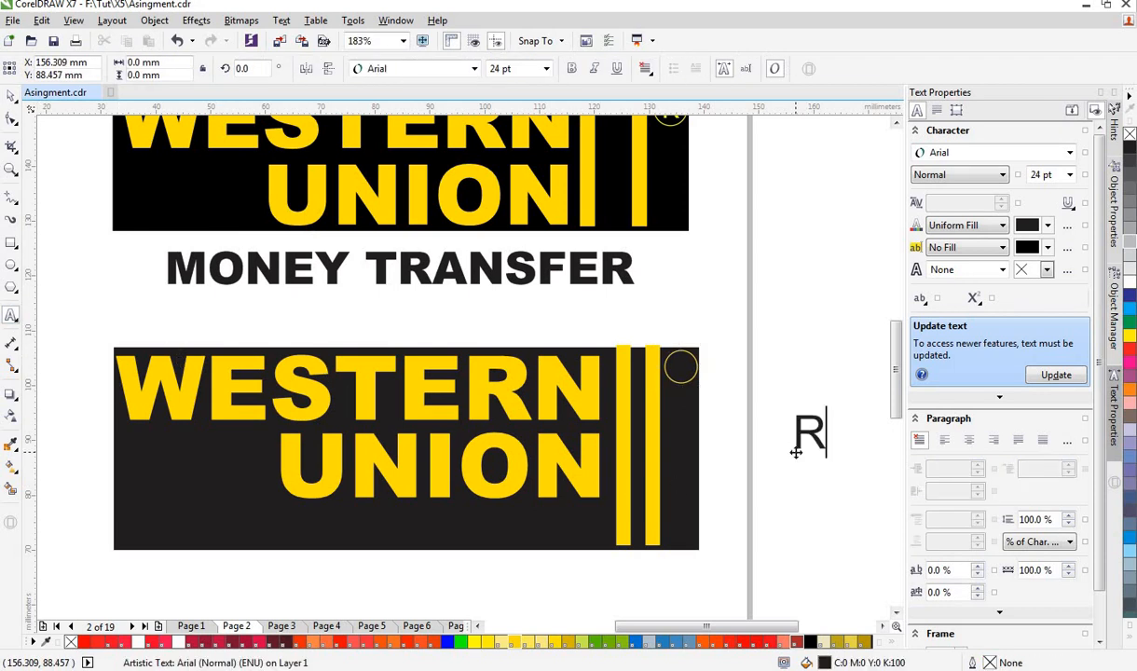
click(12, 97)
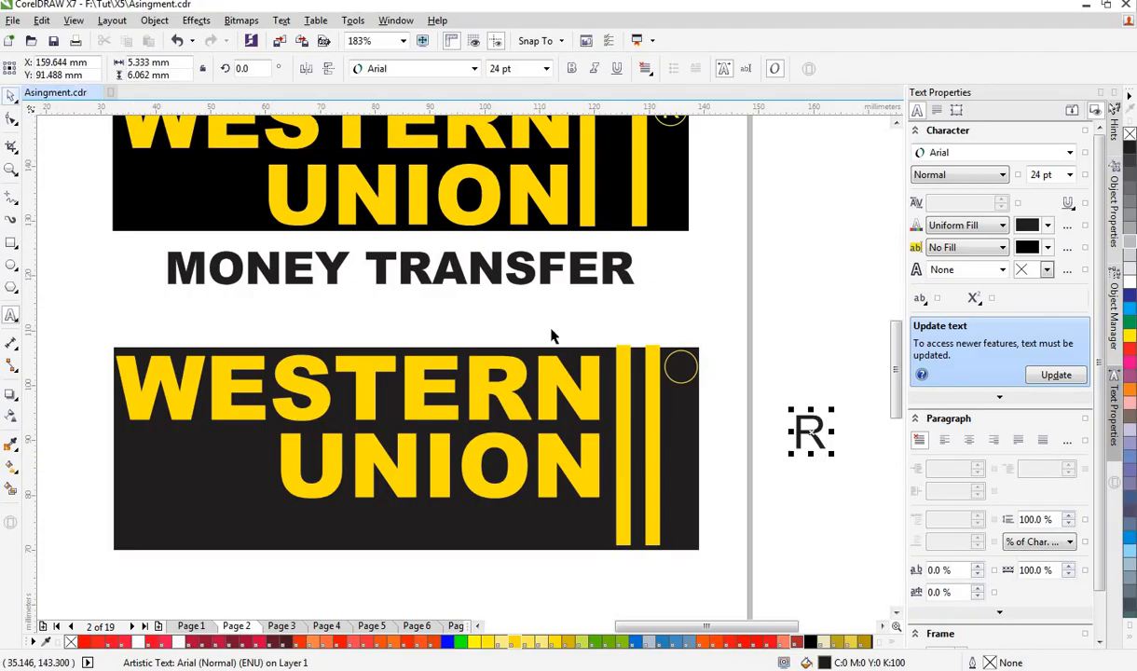
drag(832, 408, 817, 426)
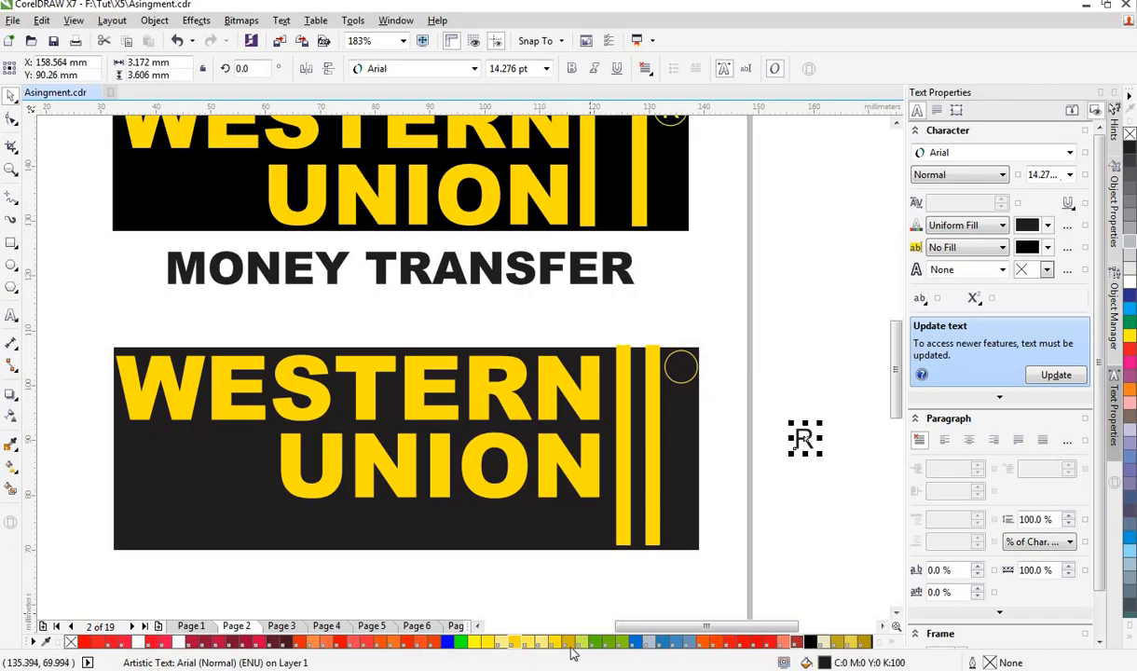
drag(518, 646, 787, 407)
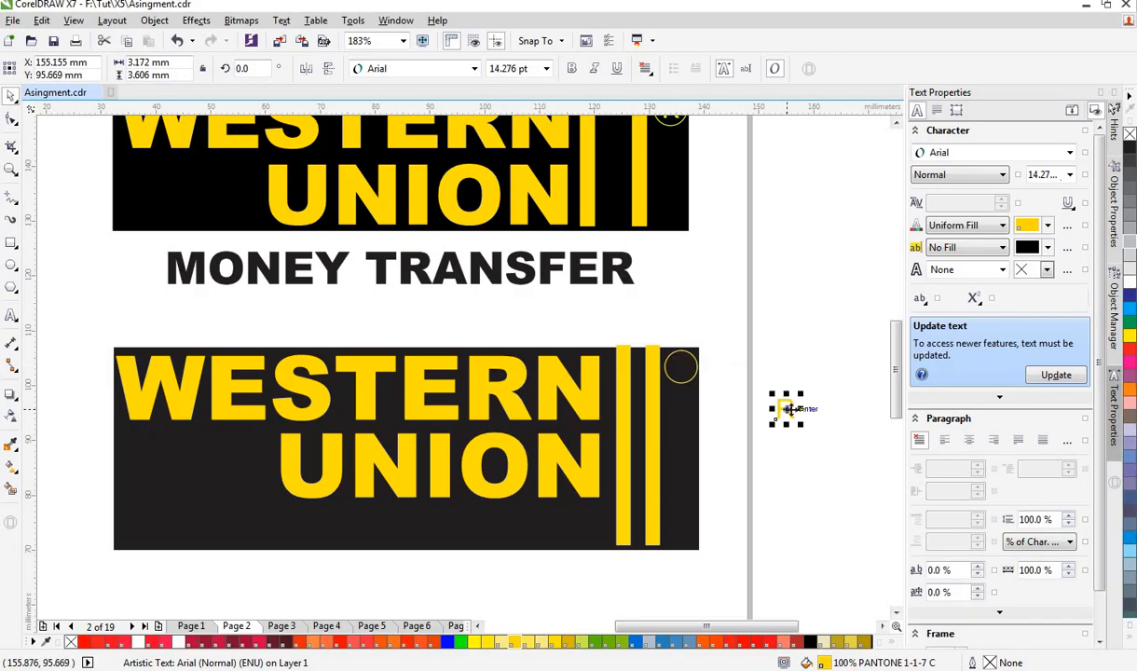
Step: Place the yellow R at the centre of the yellow circle and select both objects together
click(681, 370)
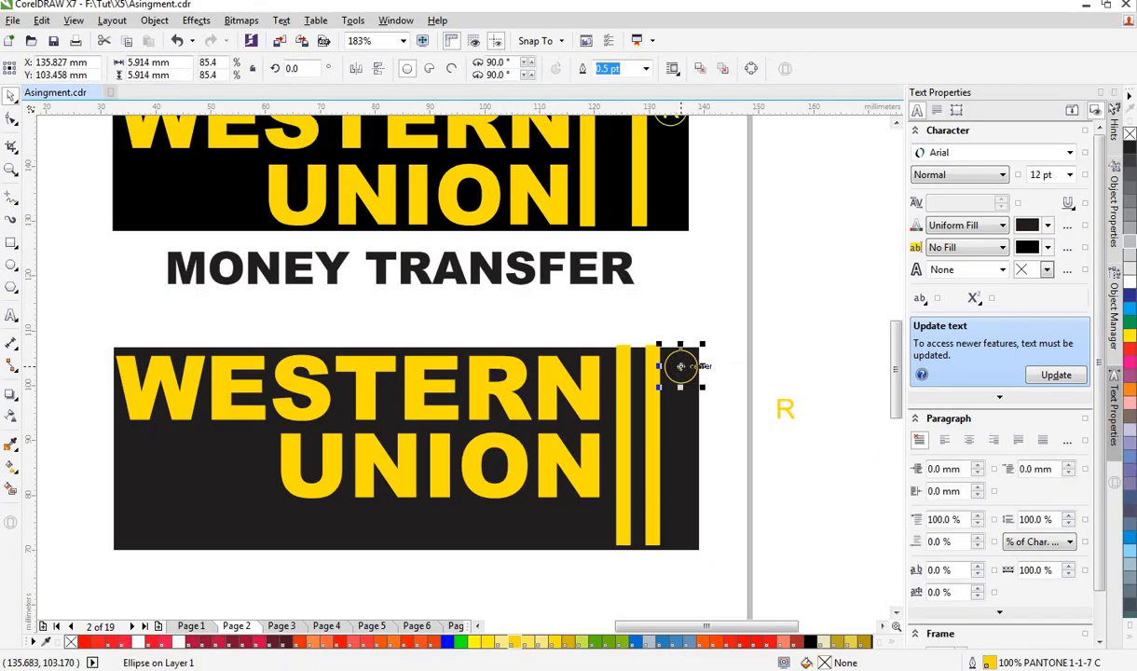
click(784, 407)
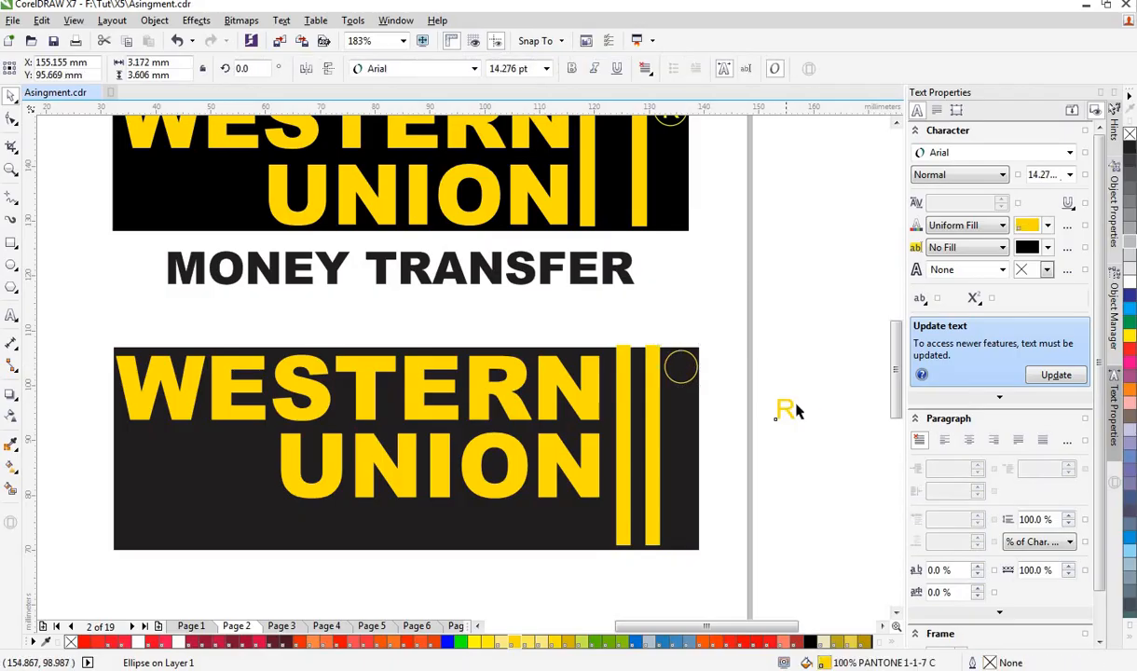
click(803, 434)
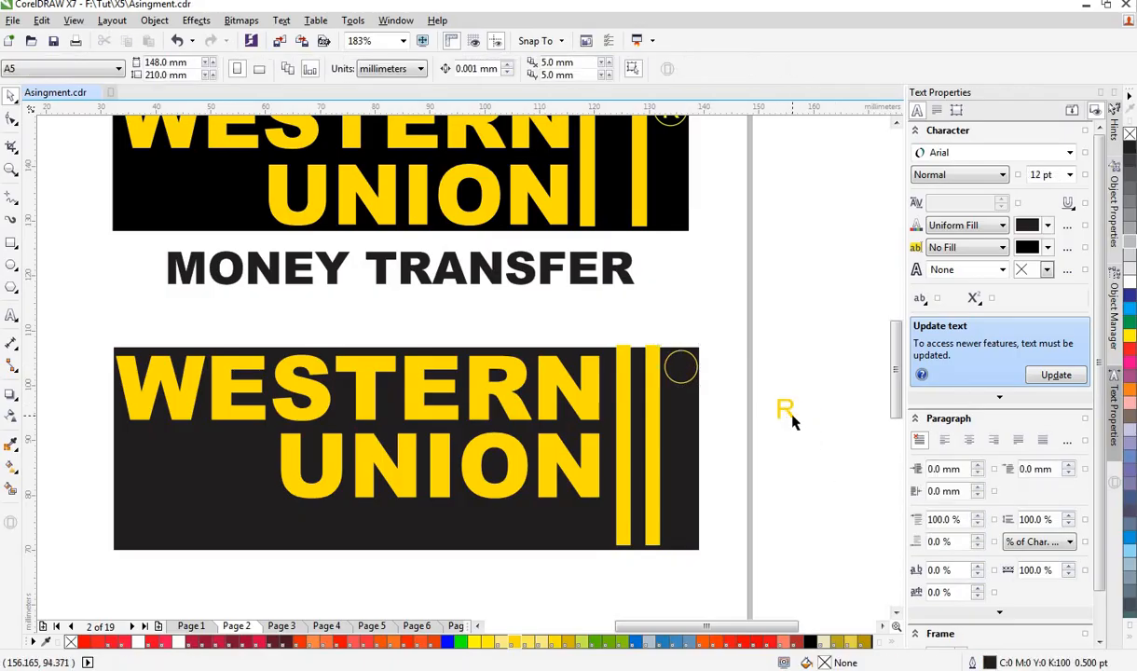
click(789, 412)
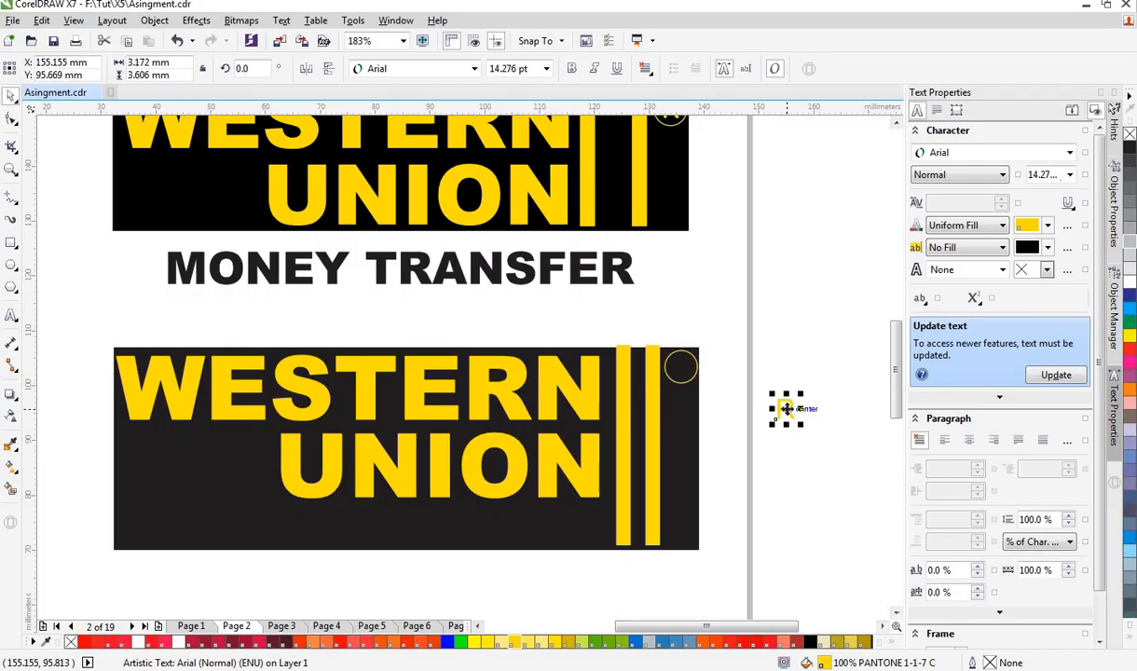
drag(787, 409, 682, 367)
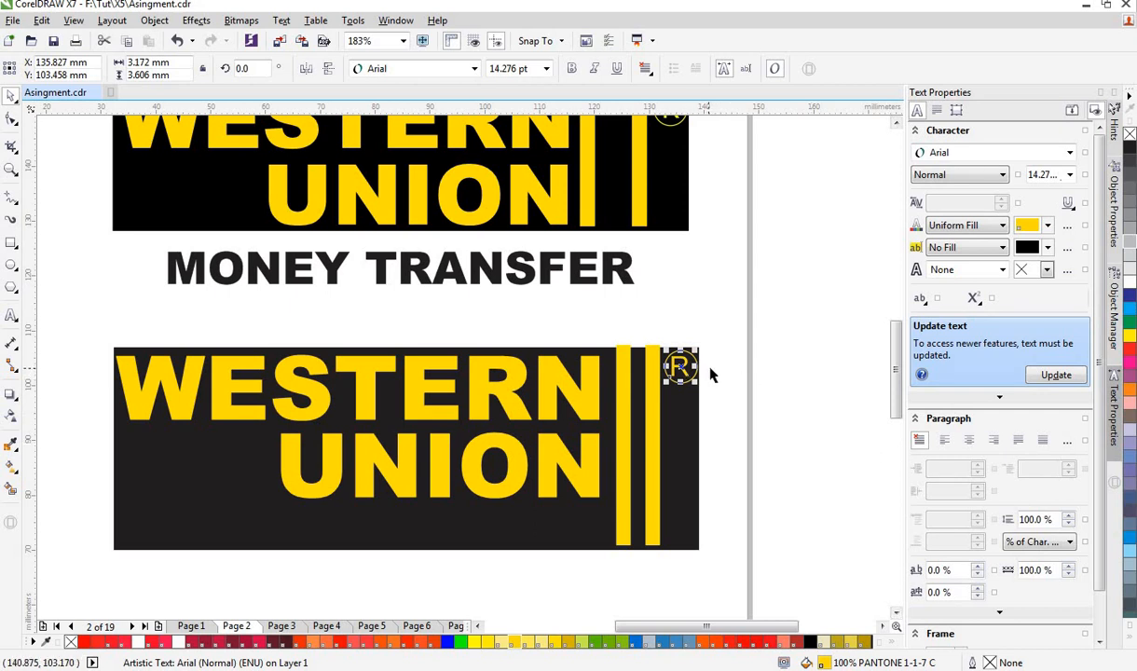
drag(714, 341, 664, 390)
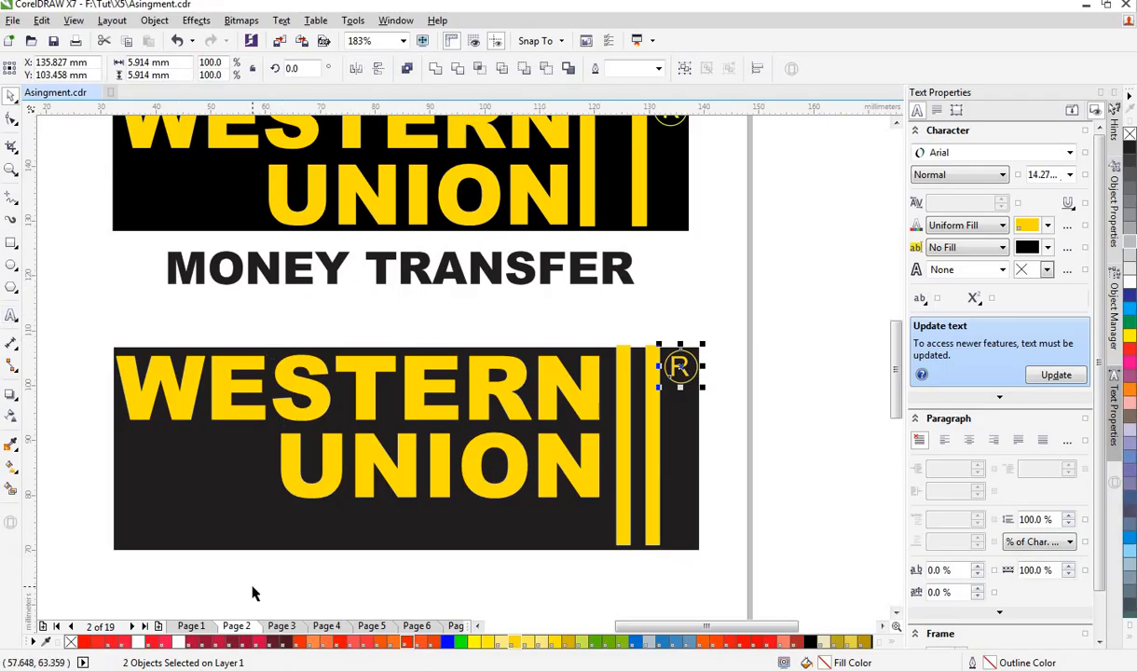
Step: Add the text MONEY TRANSFER in 24 pt Arial Bold and position it just below the black rectangle
click(12, 315)
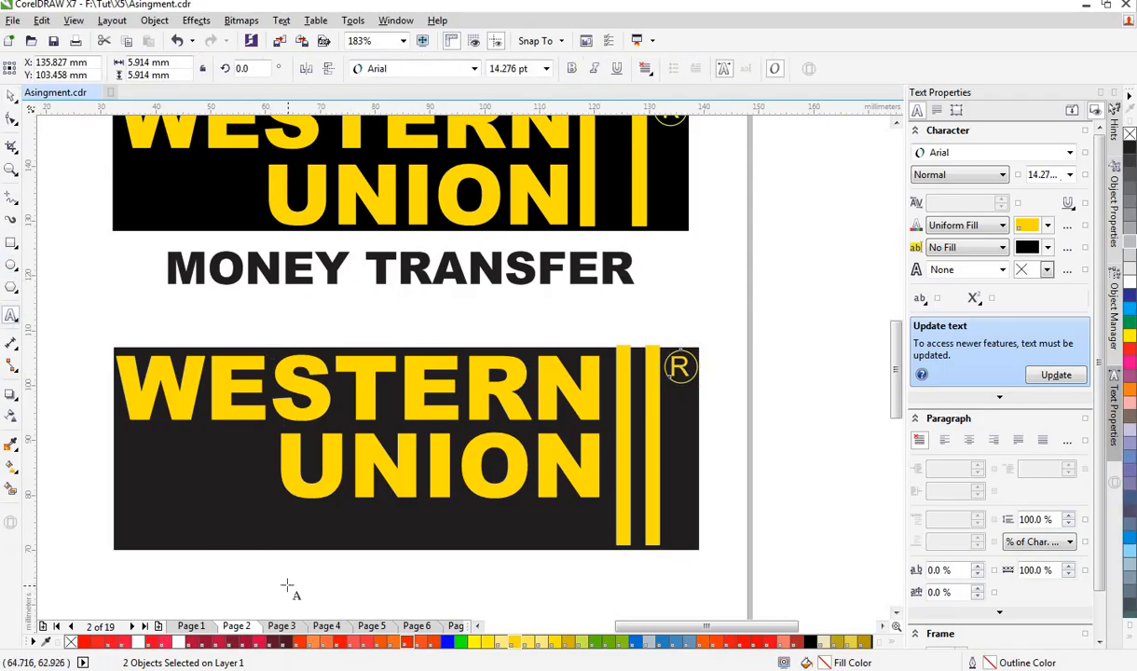
click(288, 581)
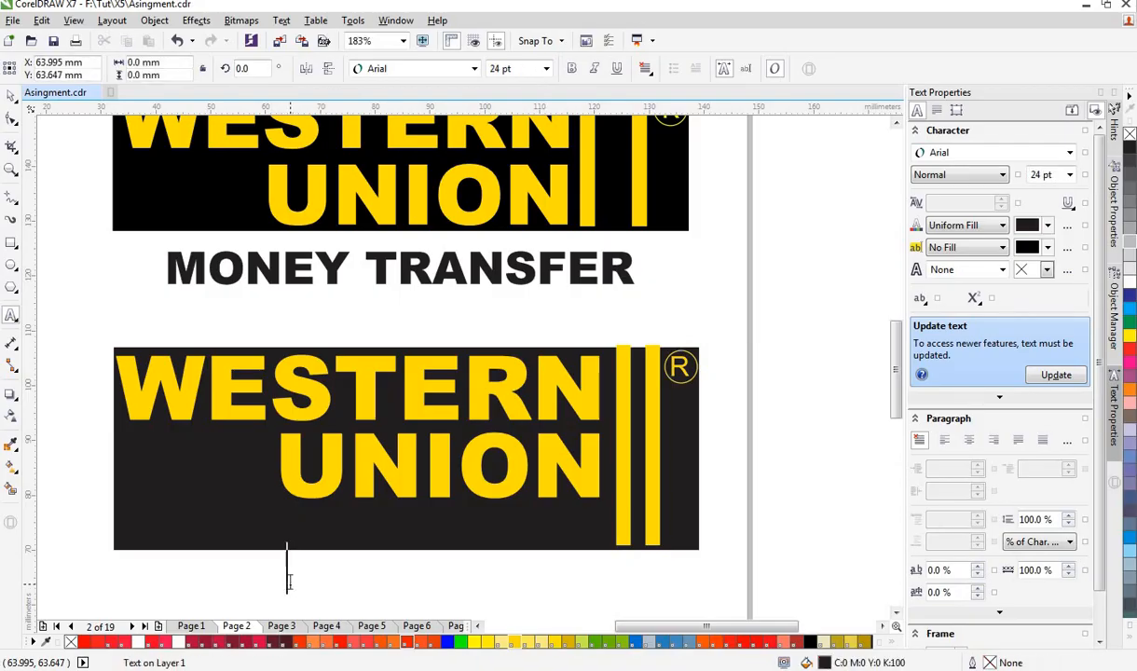
text(MONE)
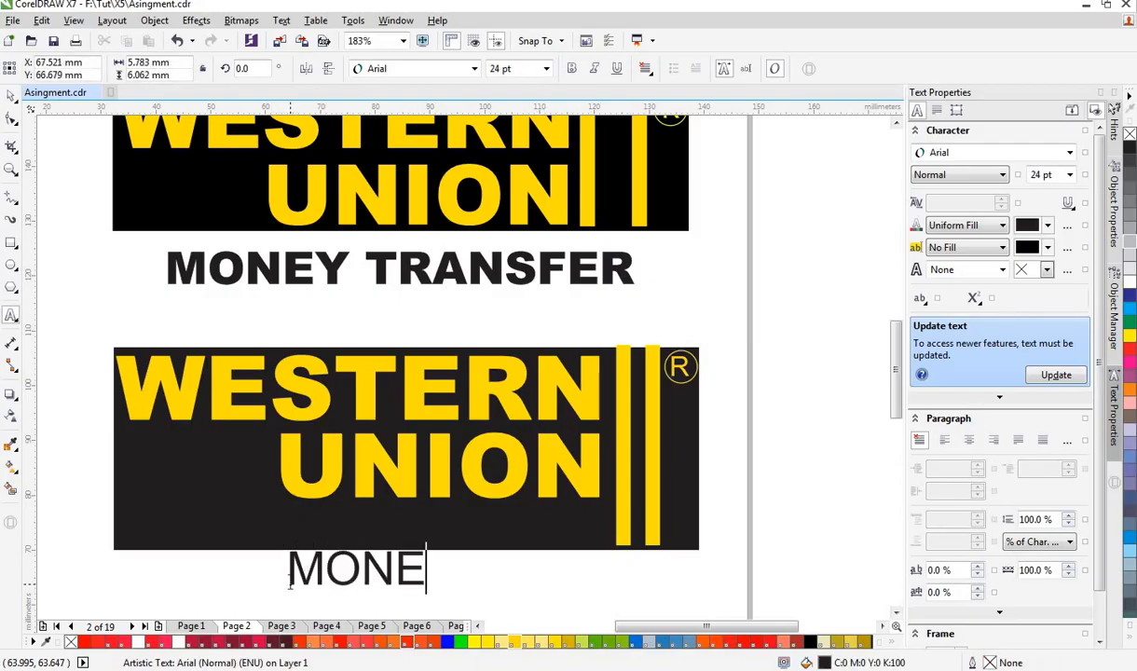
text(Y T)
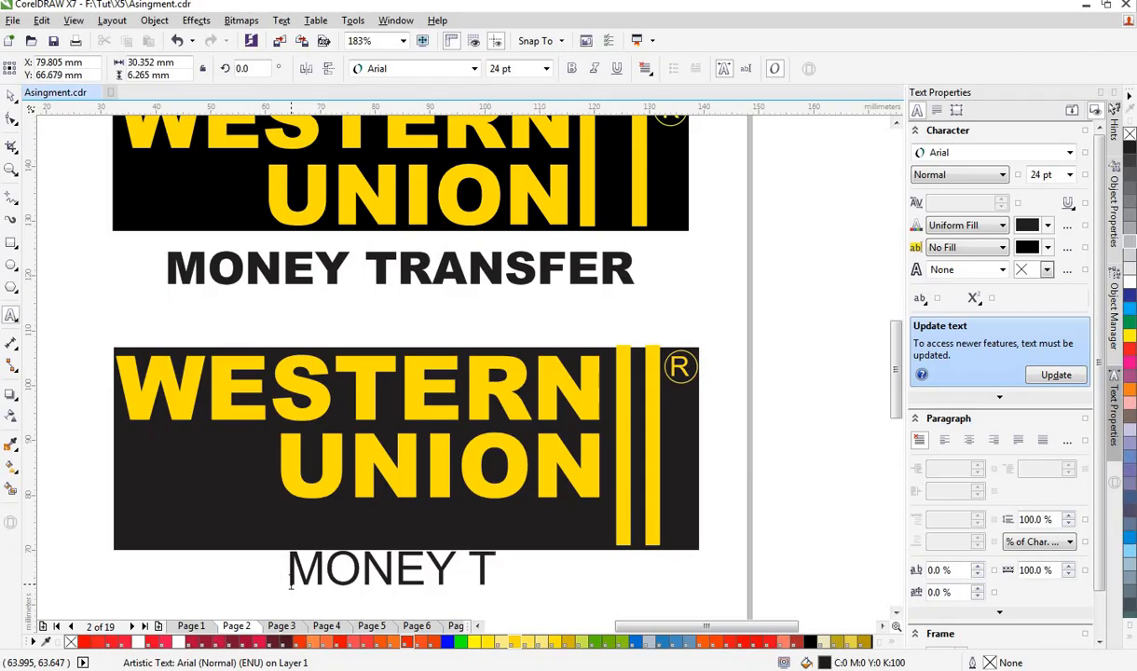
text(RAN)
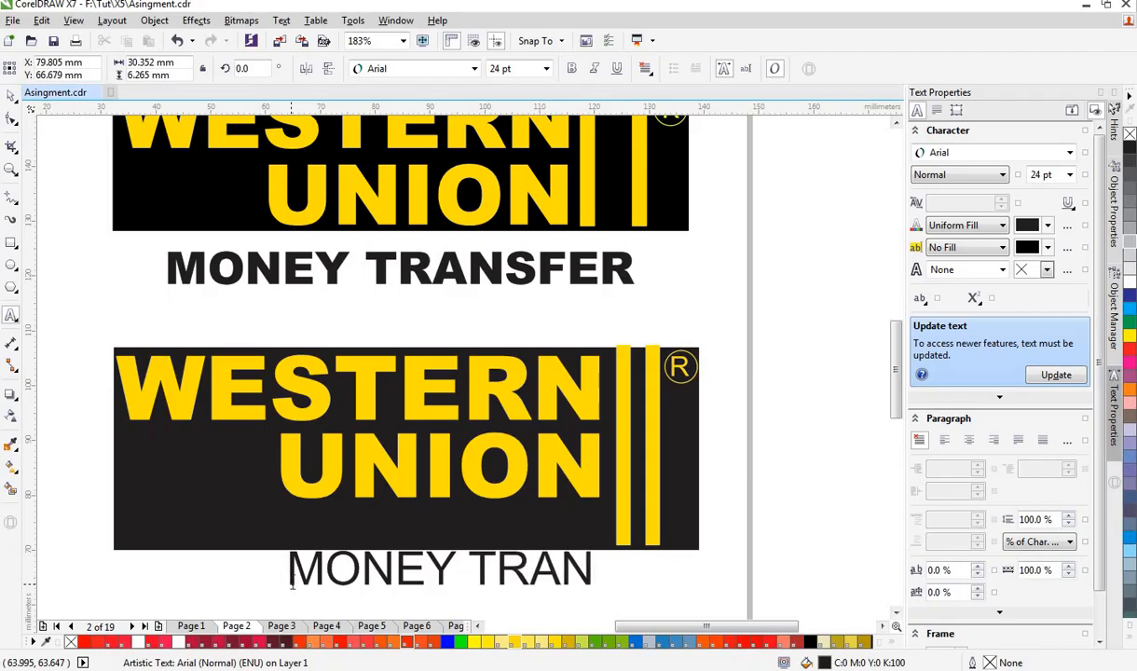
text(SFER)
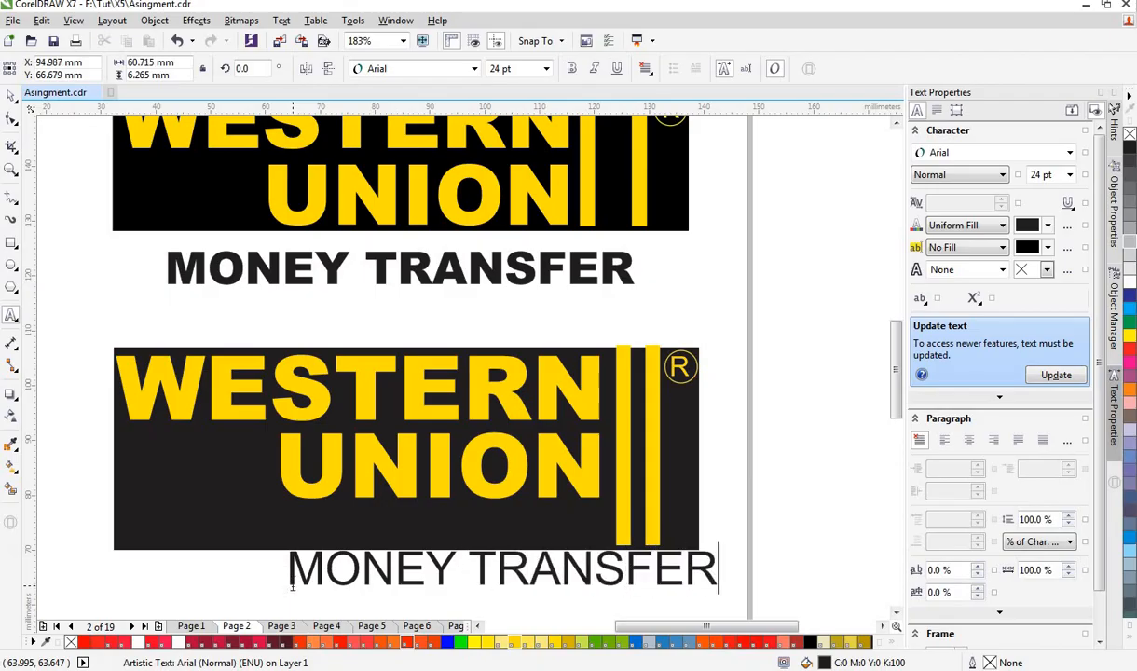
key(ctrl+space)
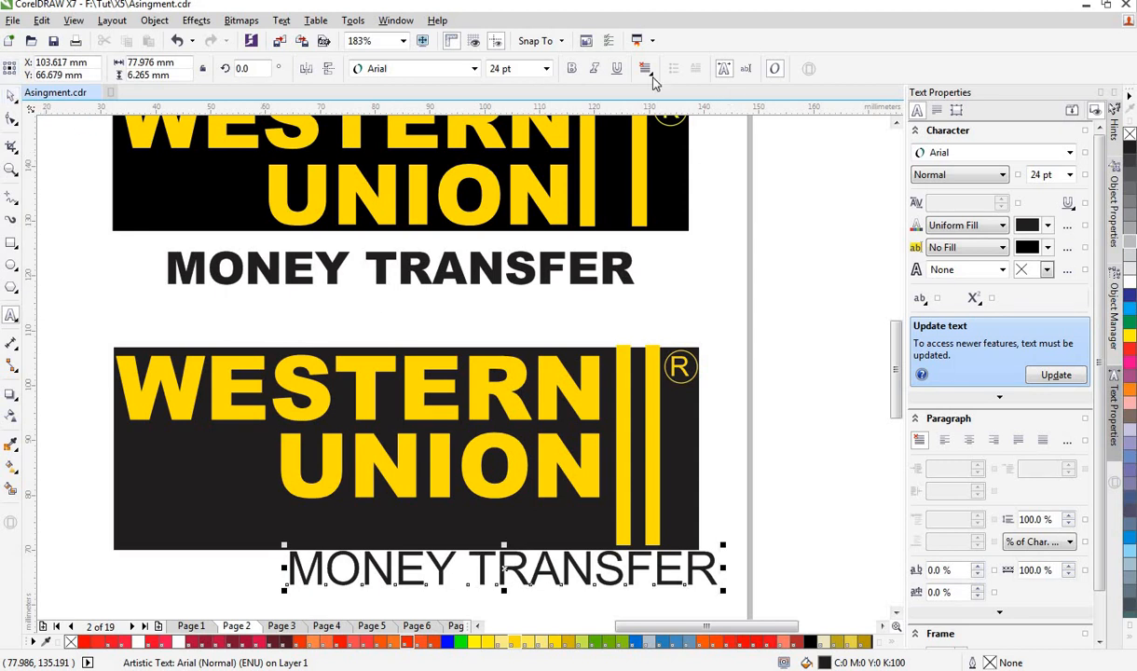
click(572, 69)
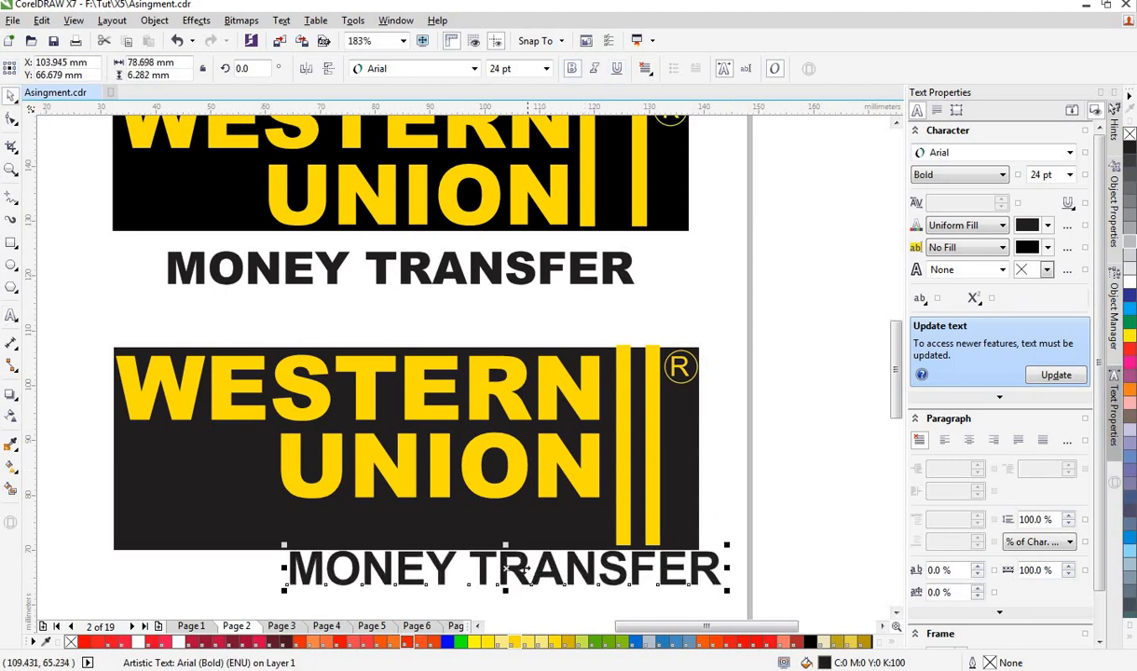
drag(502, 569, 405, 575)
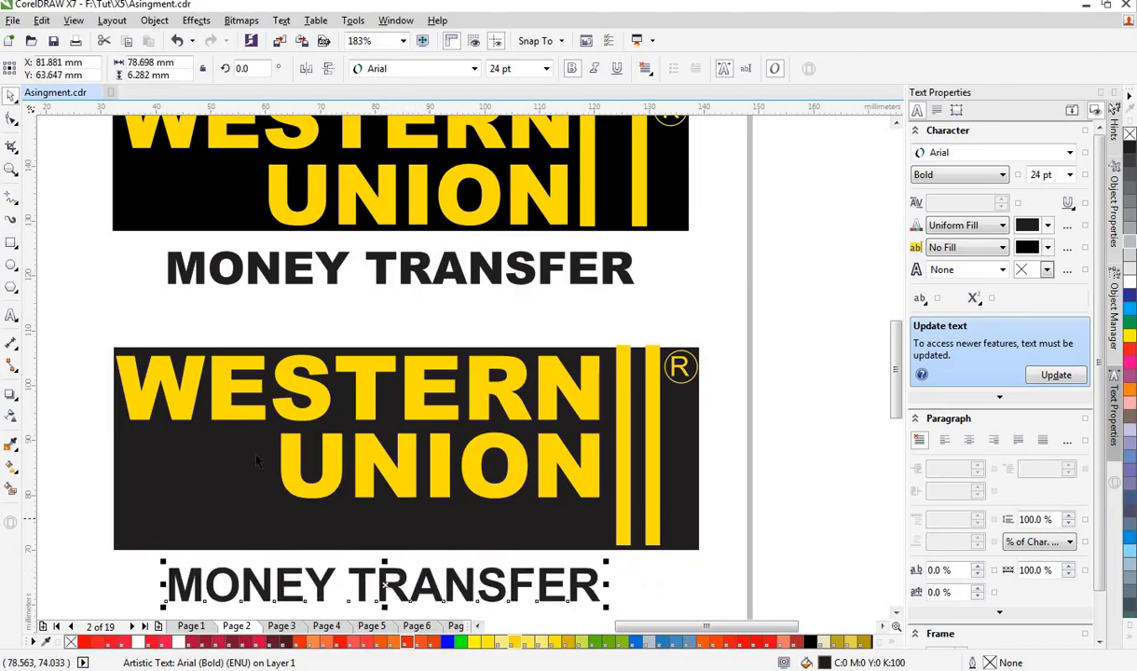
Step: Align MONEY TRANSFER with the left edge of WESTERN, and try centring it horizontally on that word instead
shift+click(175, 396)
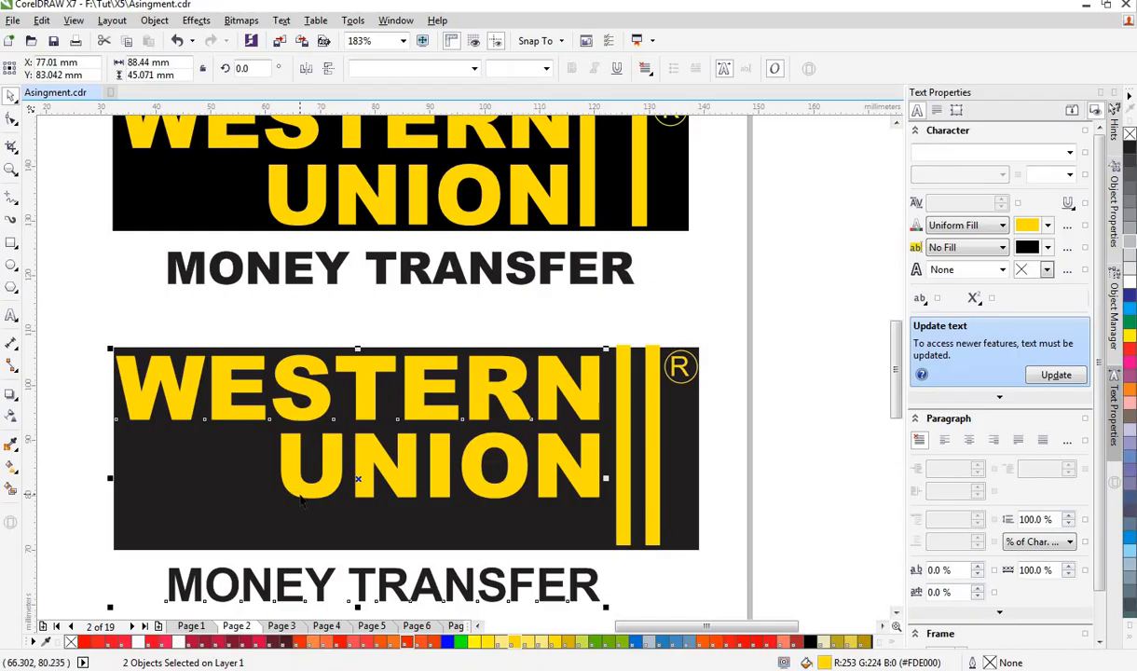
key(l)
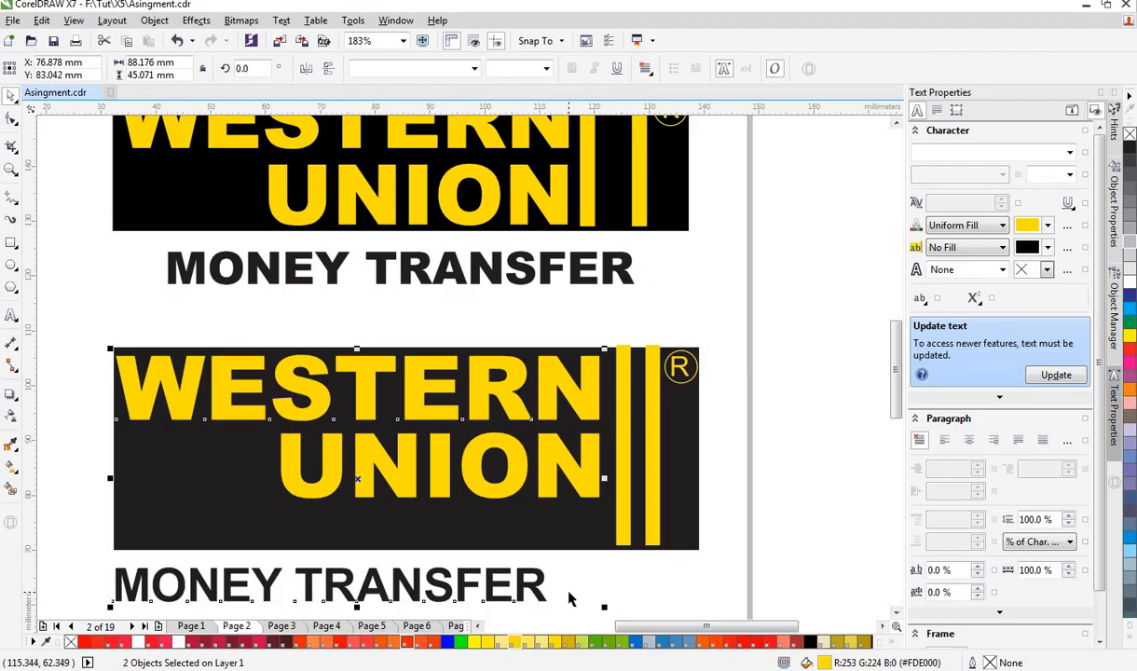
key(c)
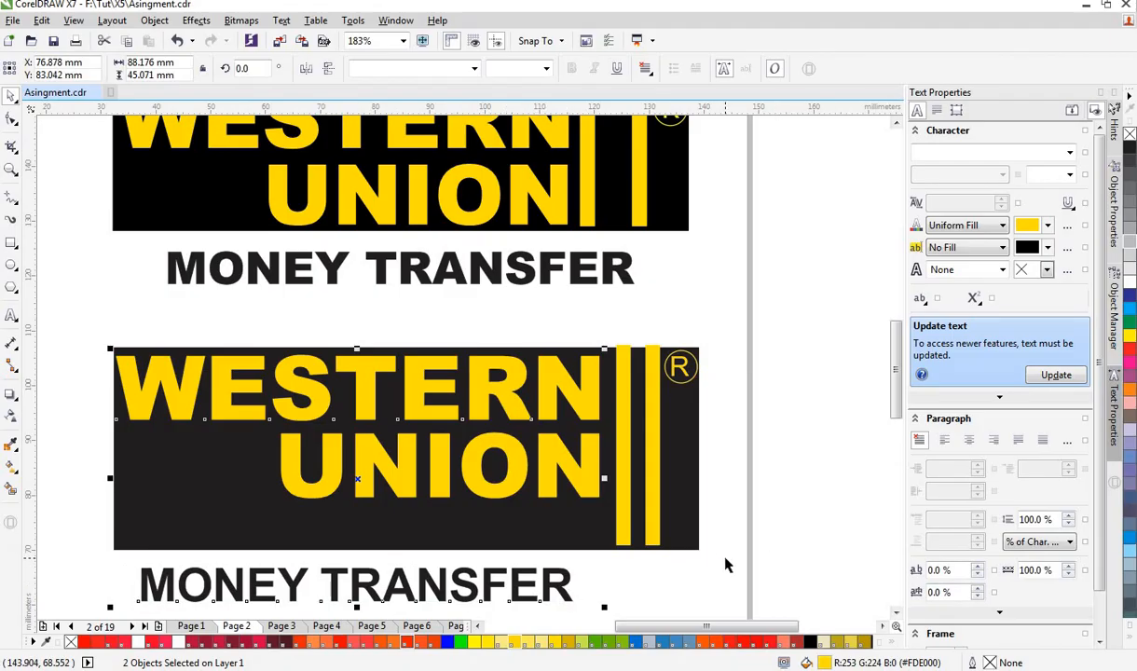
key(Escape)
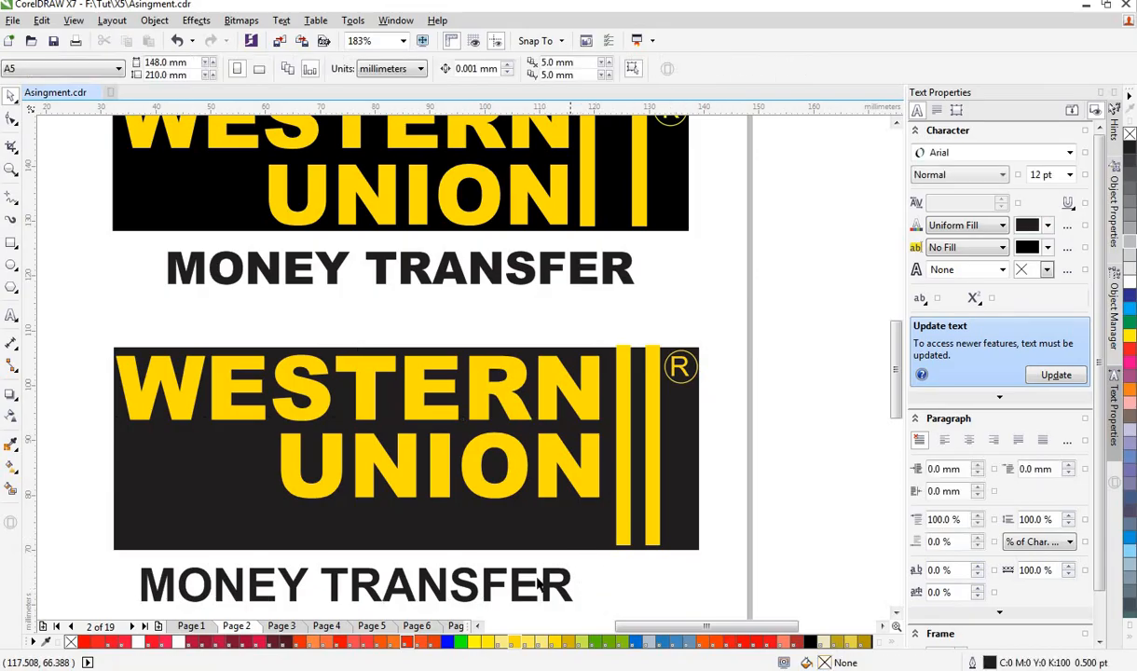
Step: Centre MONEY TRANSFER horizontally on the black rectangle
click(514, 582)
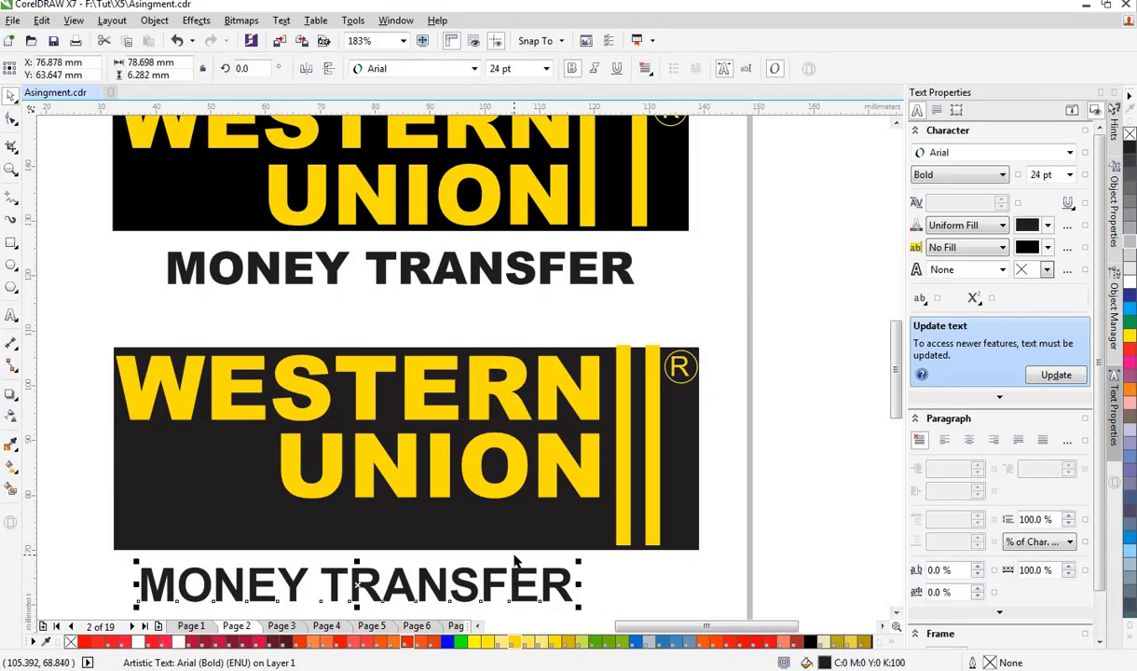
shift+click(505, 513)
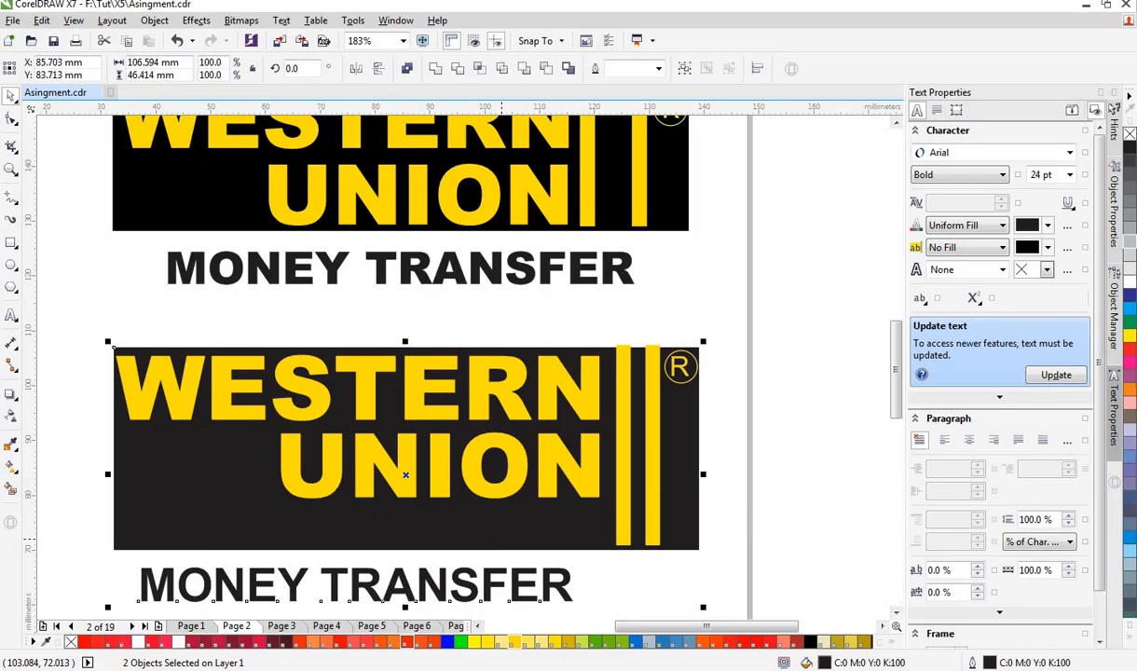
key(c)
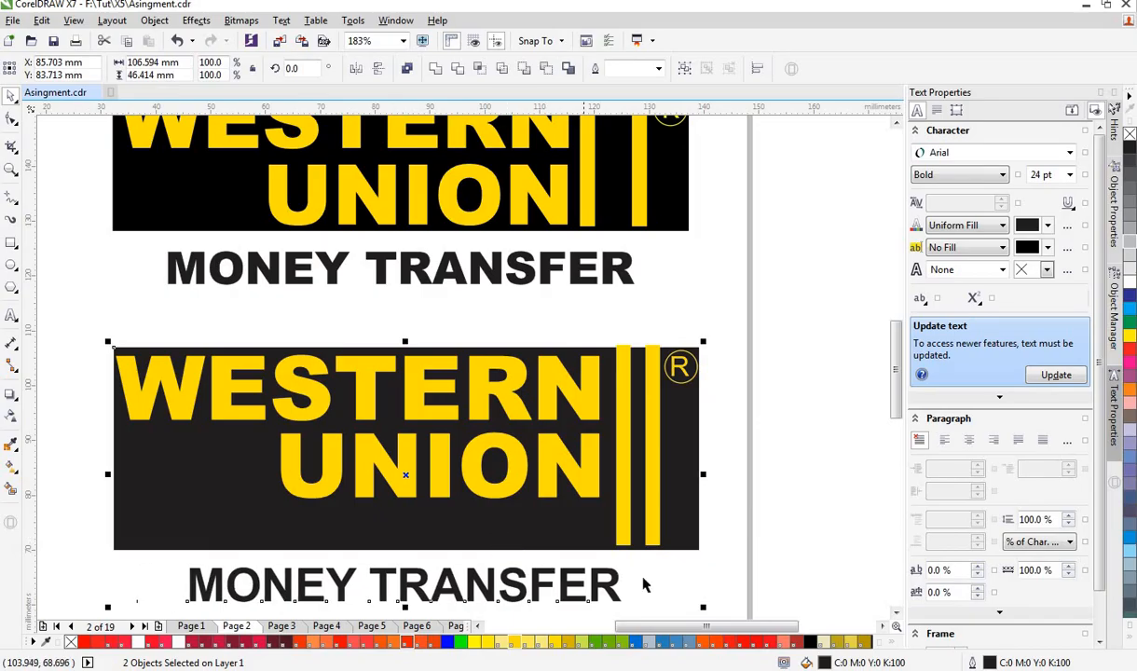
click(733, 569)
click(546, 584)
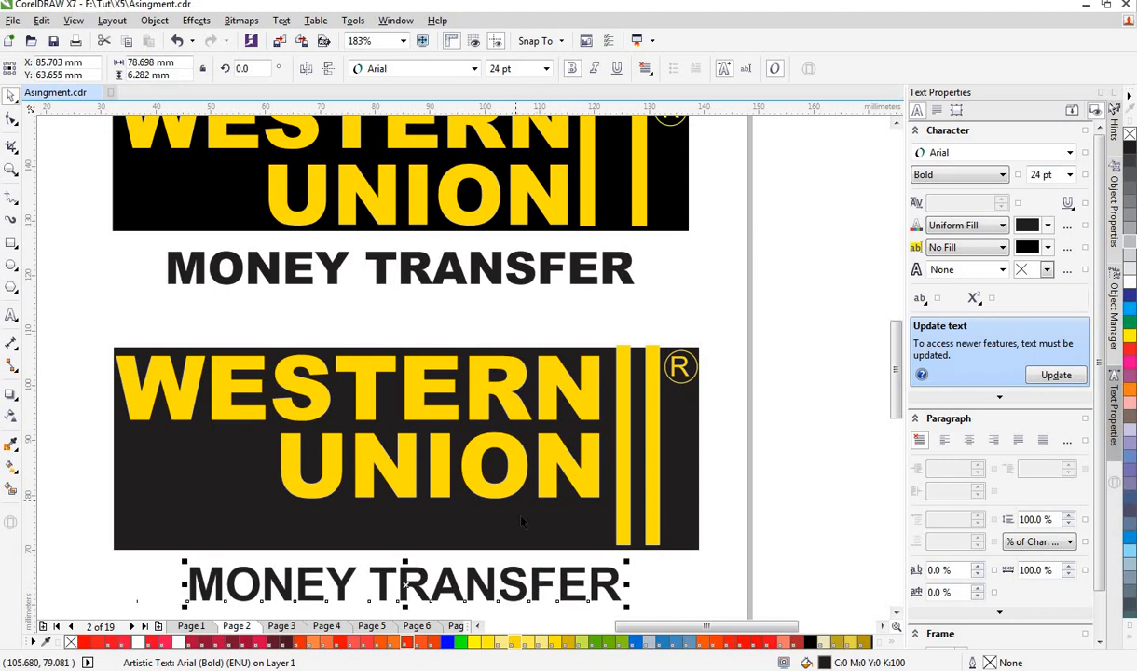
Step: Go to page 4 and draw a circle about 82 mm in diameter outside the page, beside the DW logo
click(282, 627)
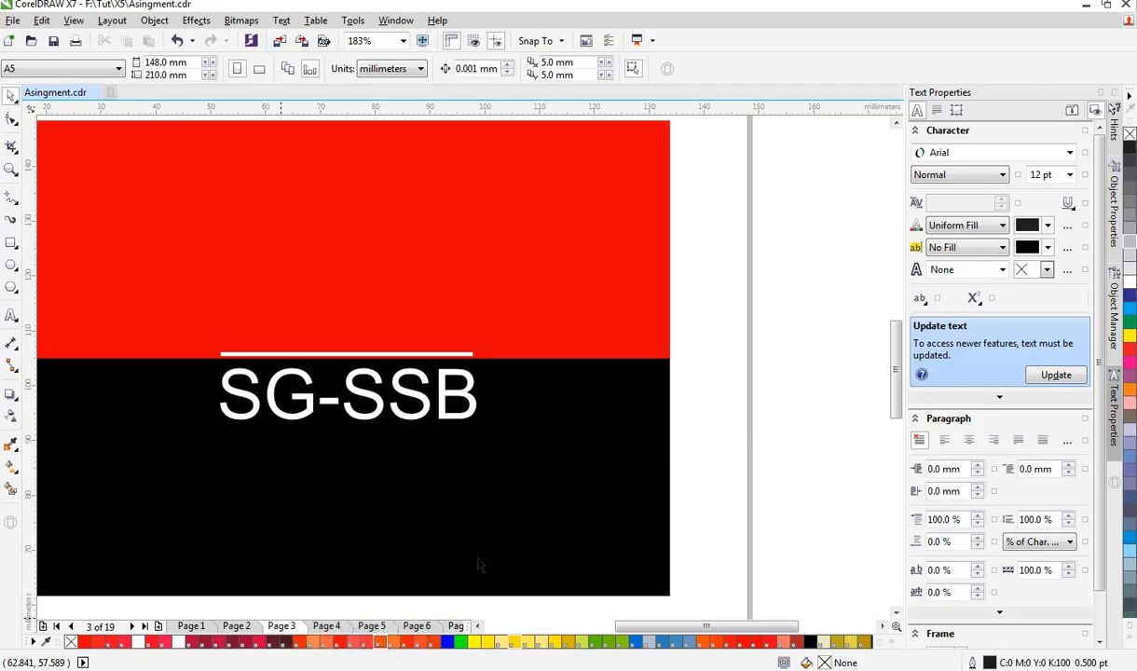
click(326, 626)
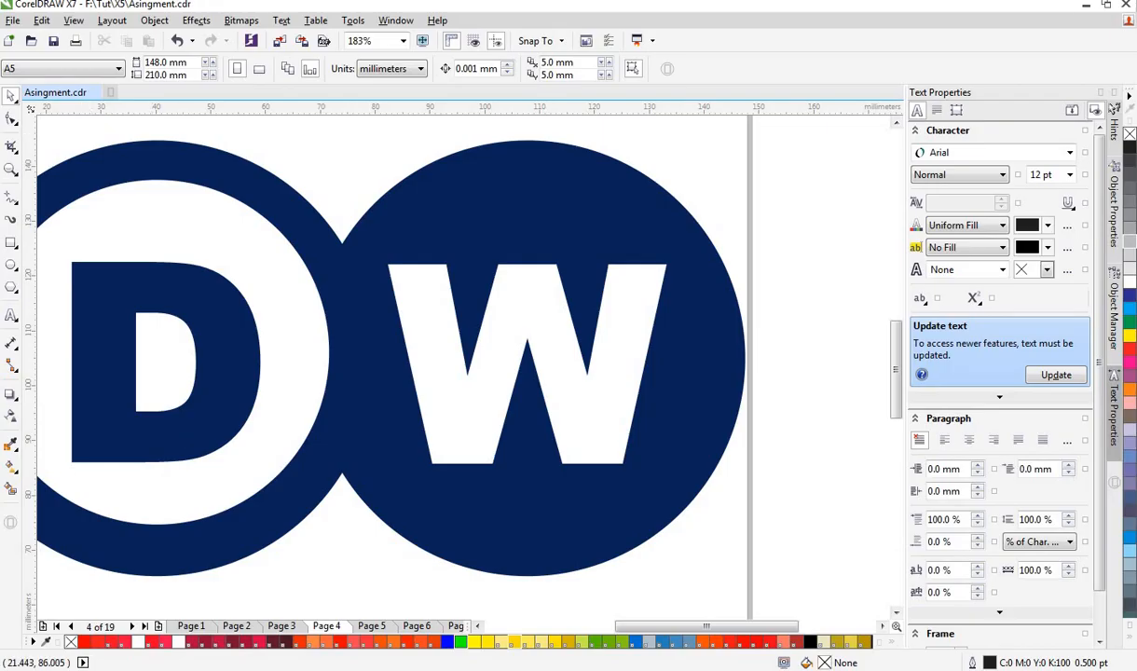
click(11, 168)
click(231, 69)
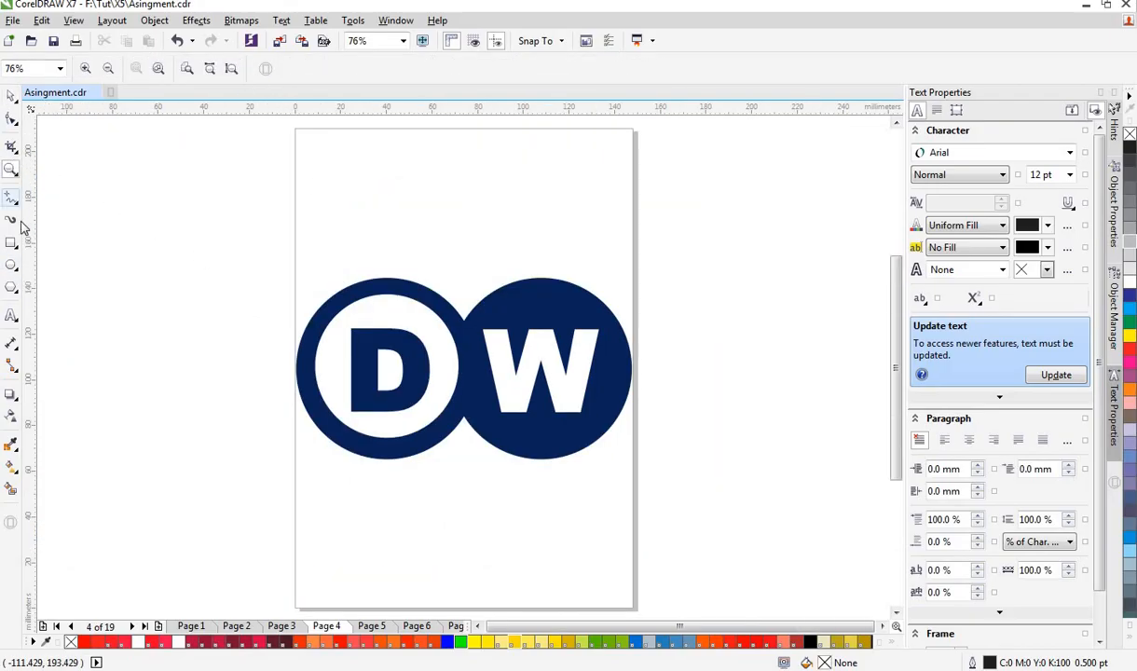
click(11, 265)
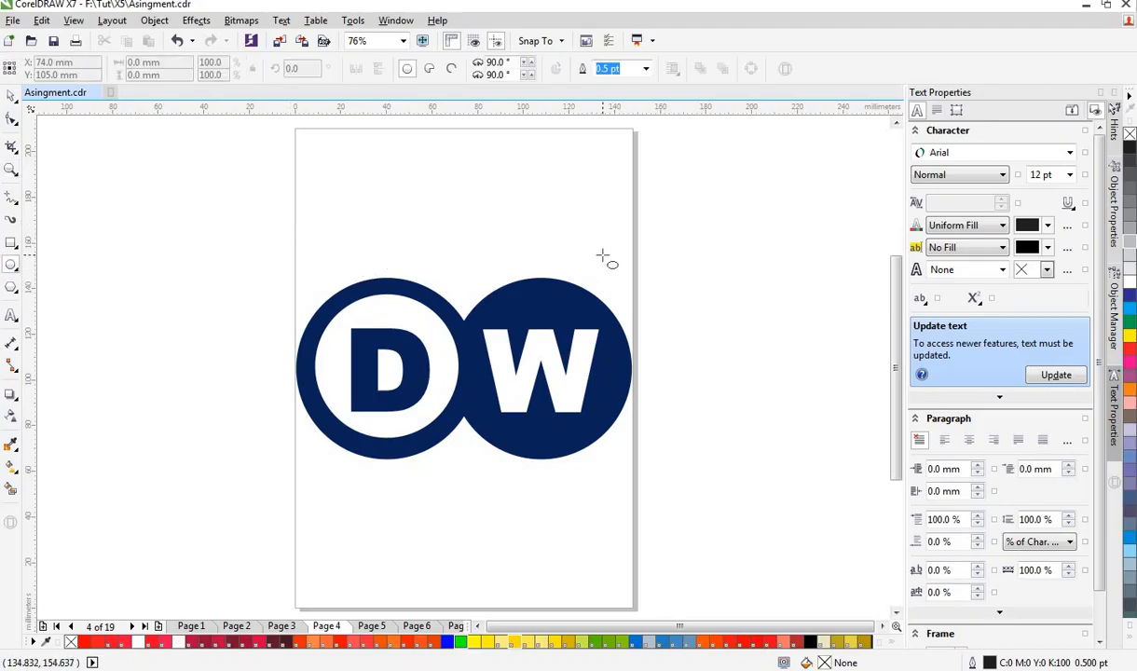
drag(661, 262, 828, 450)
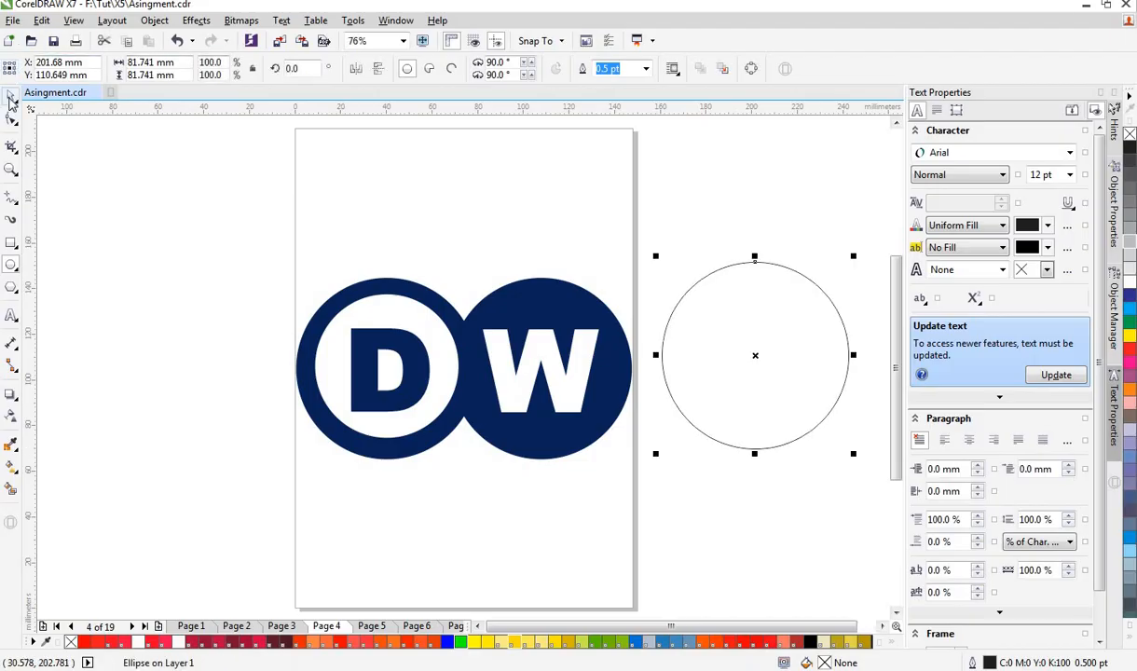
Step: Thicken the new circle's outline, trying 4 pt and 12 pt before settling on 16 pt
click(11, 94)
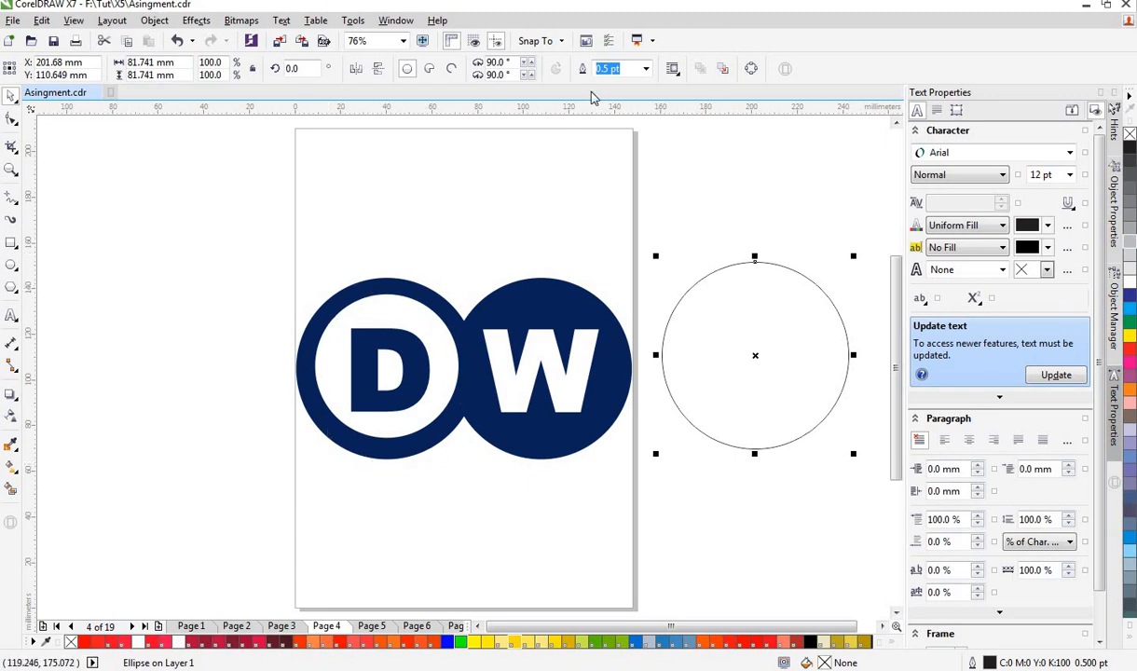
click(645, 69)
click(626, 183)
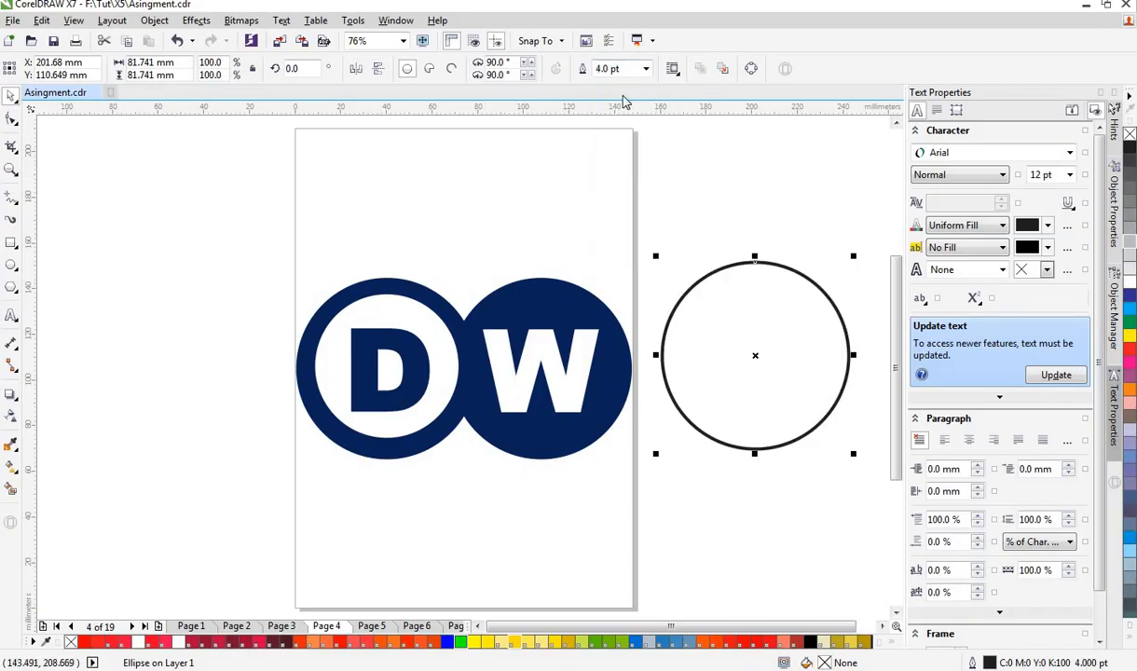
click(645, 69)
click(626, 219)
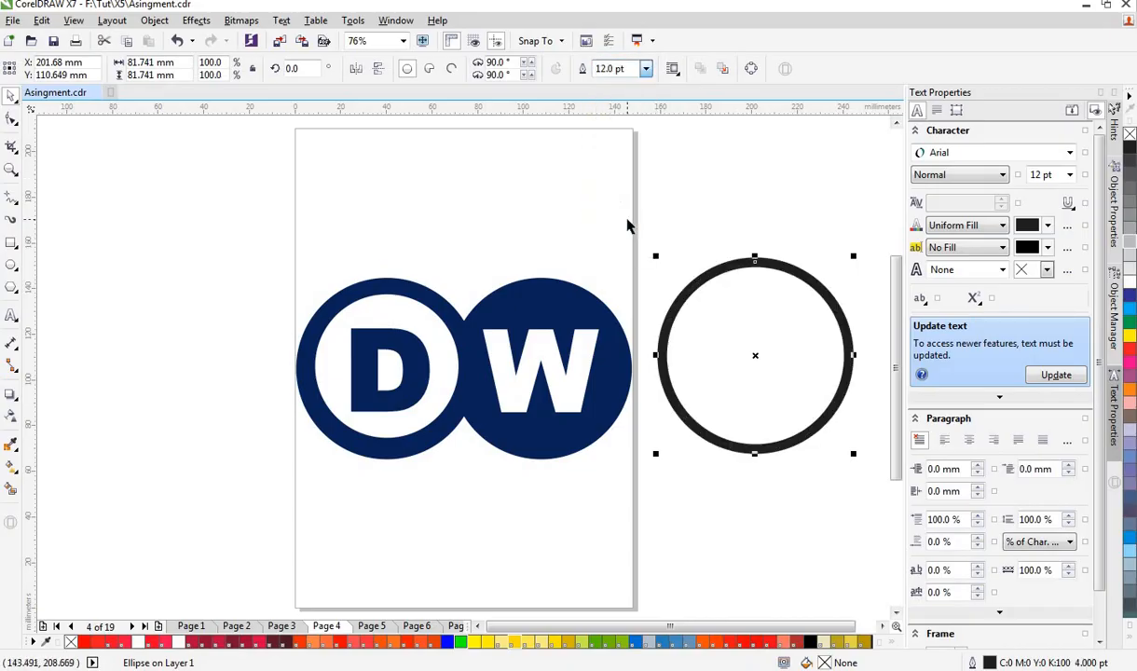
click(645, 69)
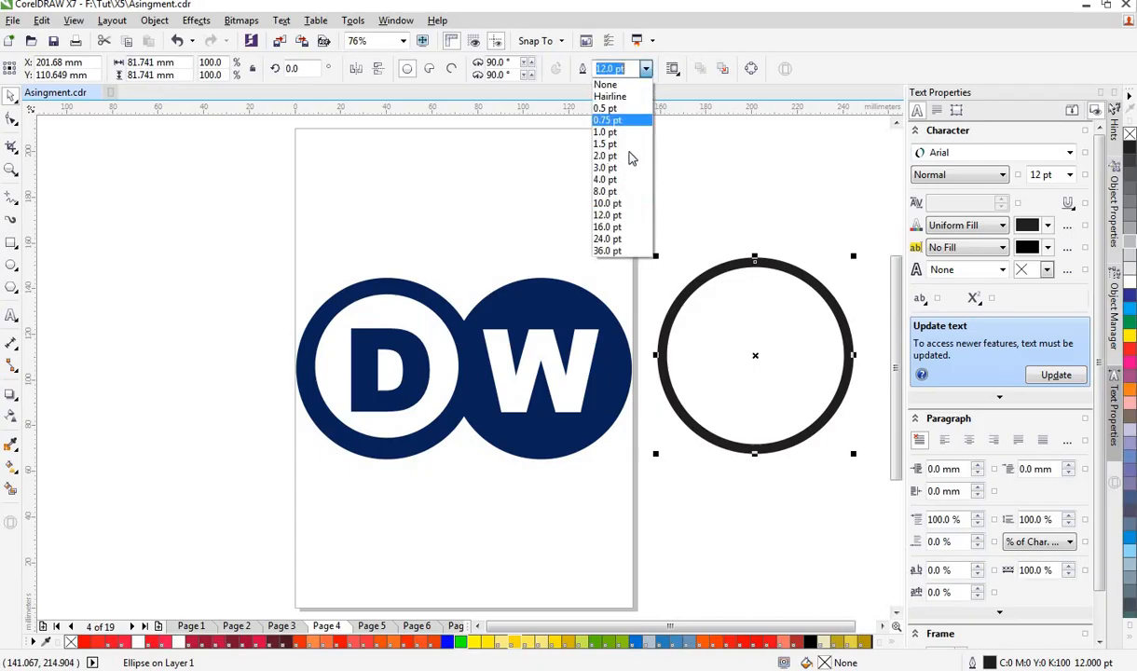
click(608, 227)
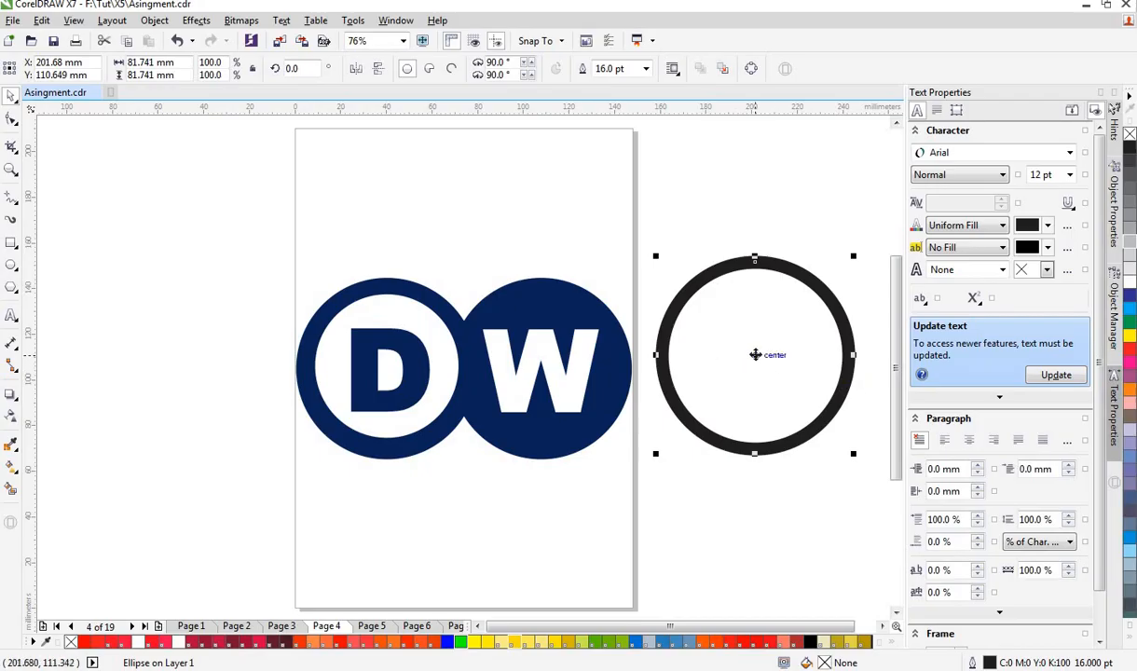
Step: Move the whole sample DW logo up to the upper part of the page, centred at about X 76, Y 167 mm
click(757, 354)
drag(298, 247, 637, 491)
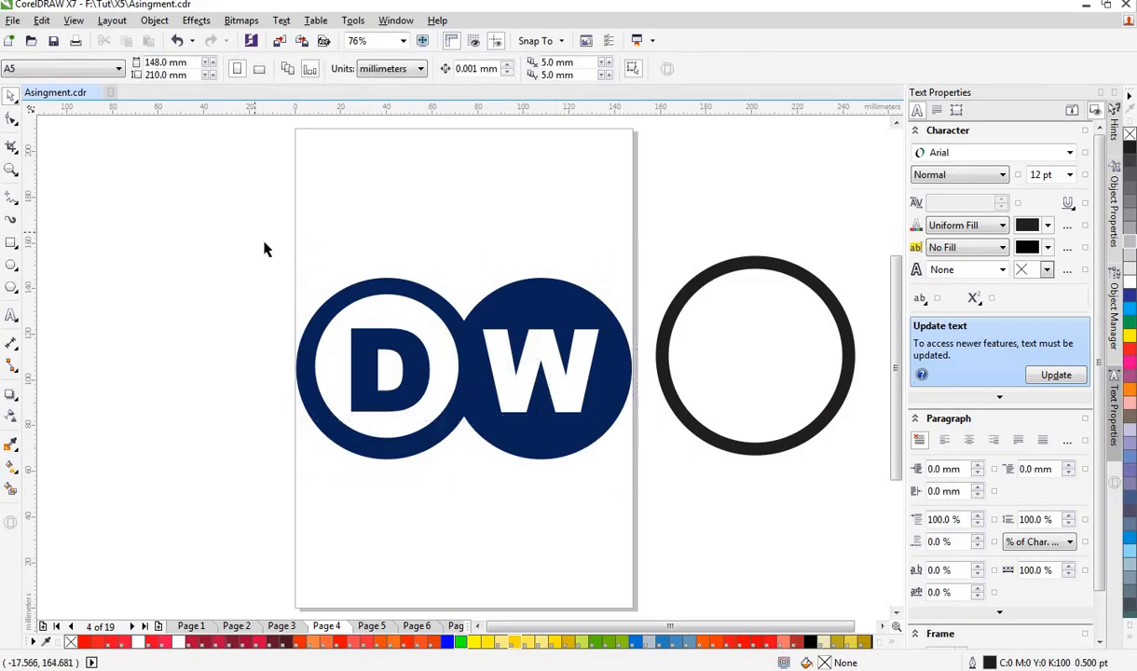
drag(260, 238, 626, 492)
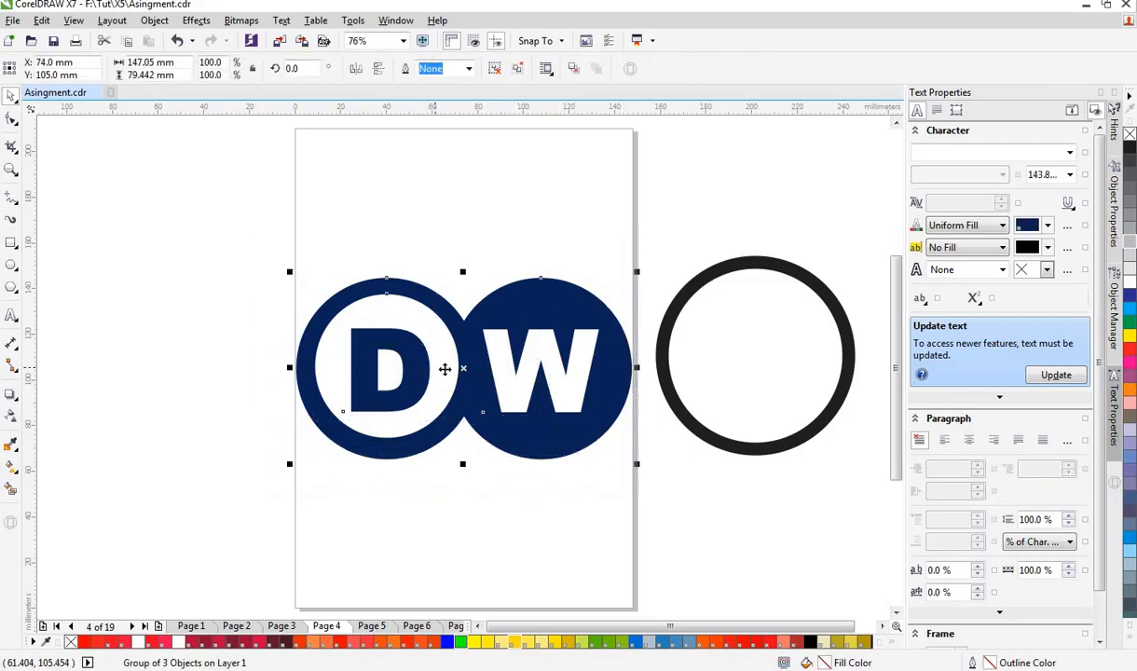
drag(463, 370, 468, 229)
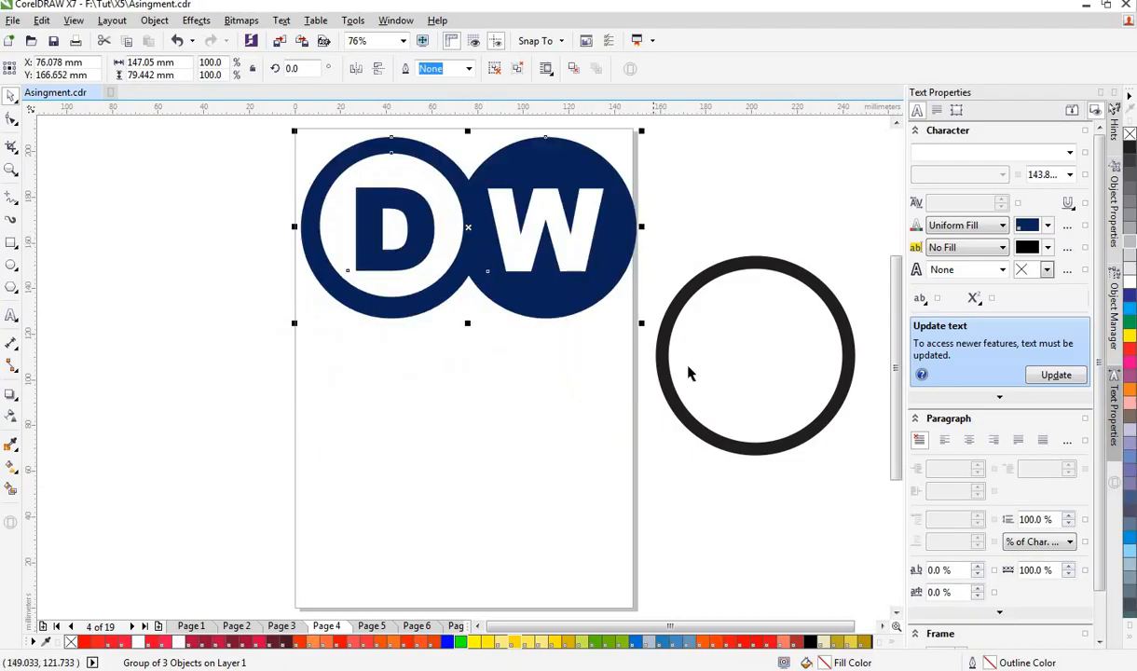
Step: Move the ring onto the page below the sample logo and place a copy beside it so that their outlines slightly overlap
click(671, 396)
drag(671, 397, 495, 489)
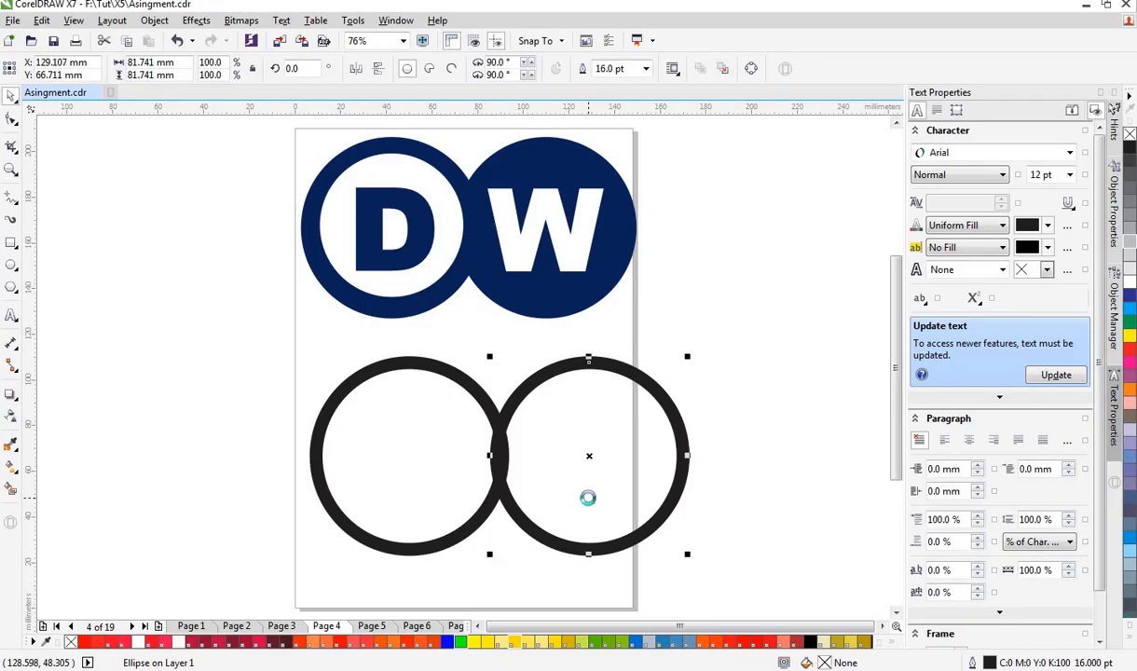
key(Right)
key(Right)
key(Right)
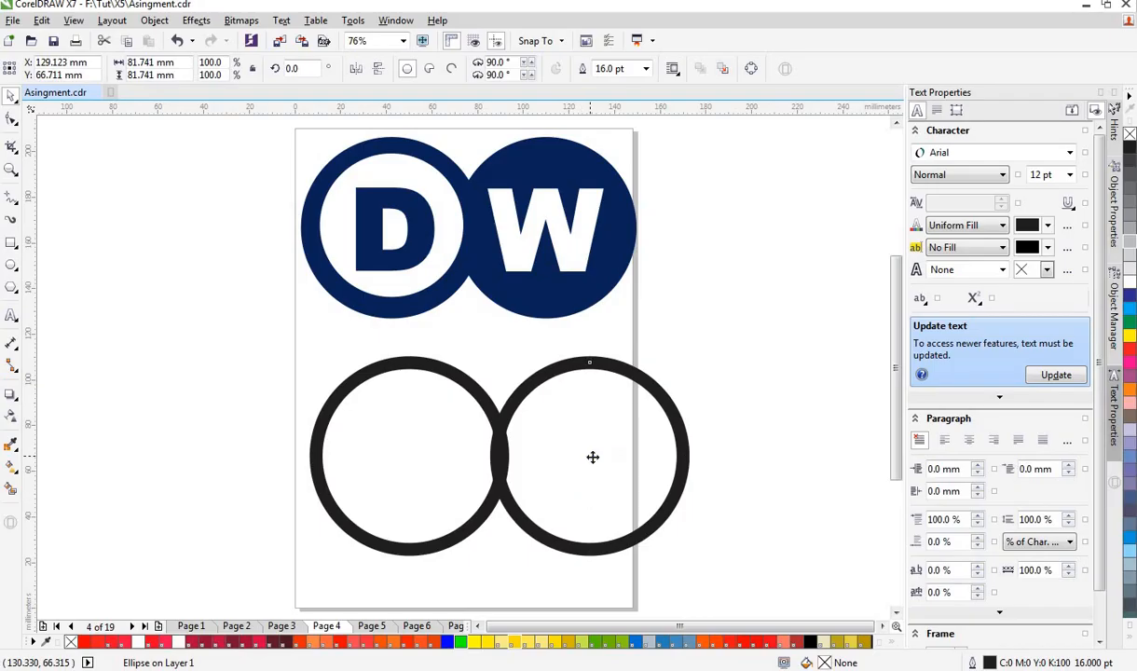
drag(593, 457, 600, 460)
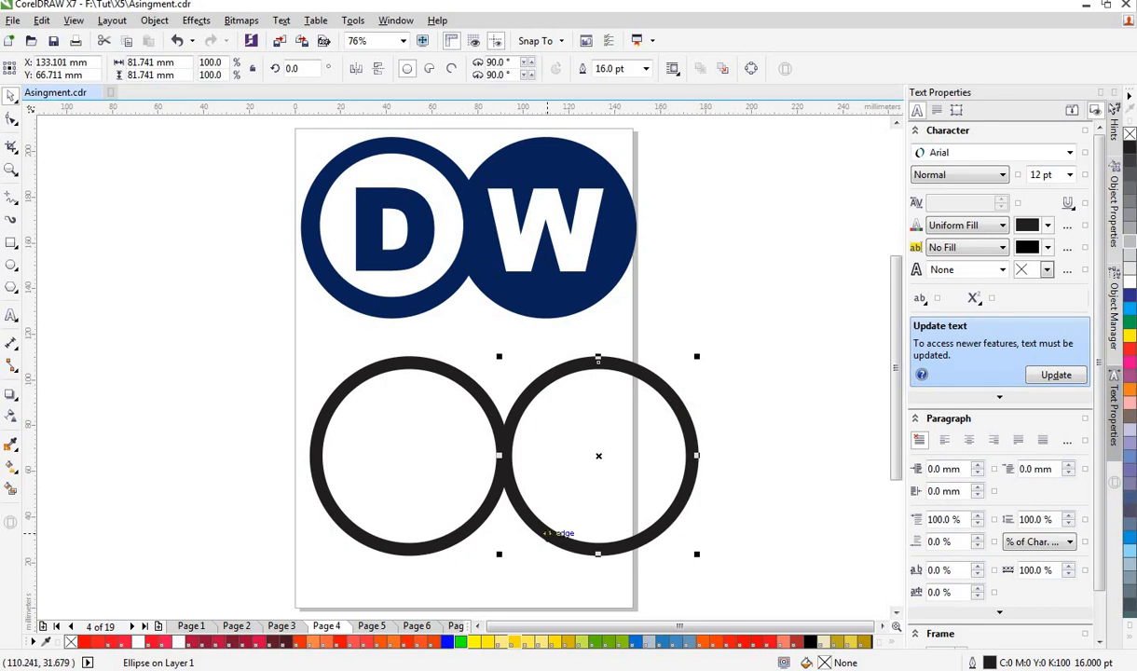
Step: Send the right ring to the back of the page and nudge it slightly towards the left ring
right_click(546, 535)
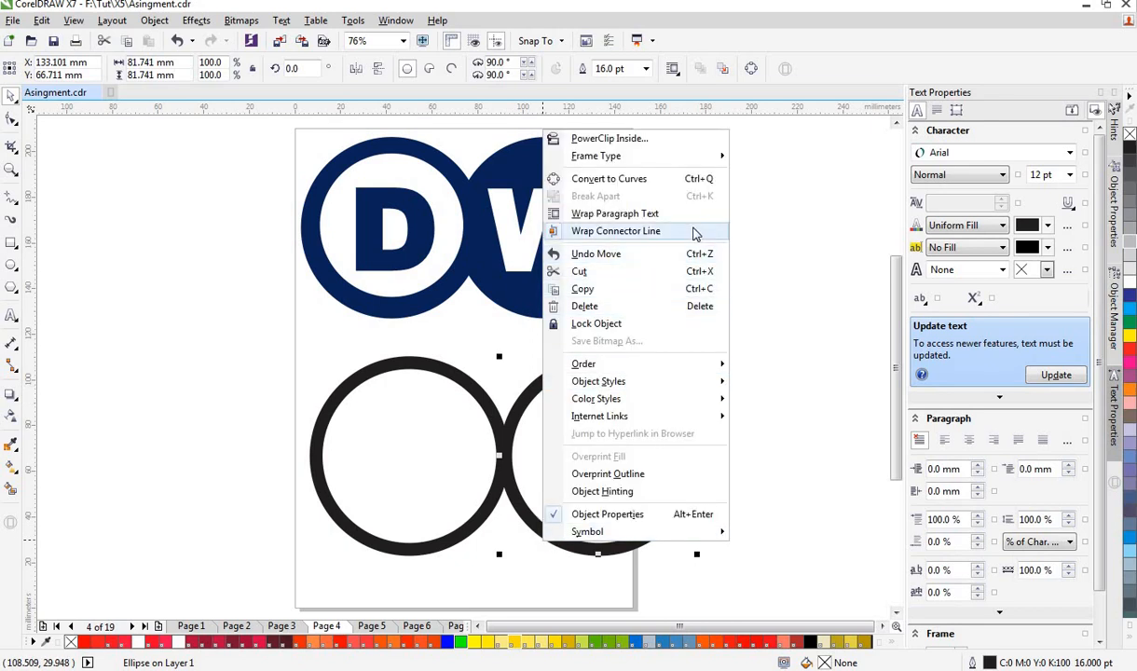
mouse_move(685, 364)
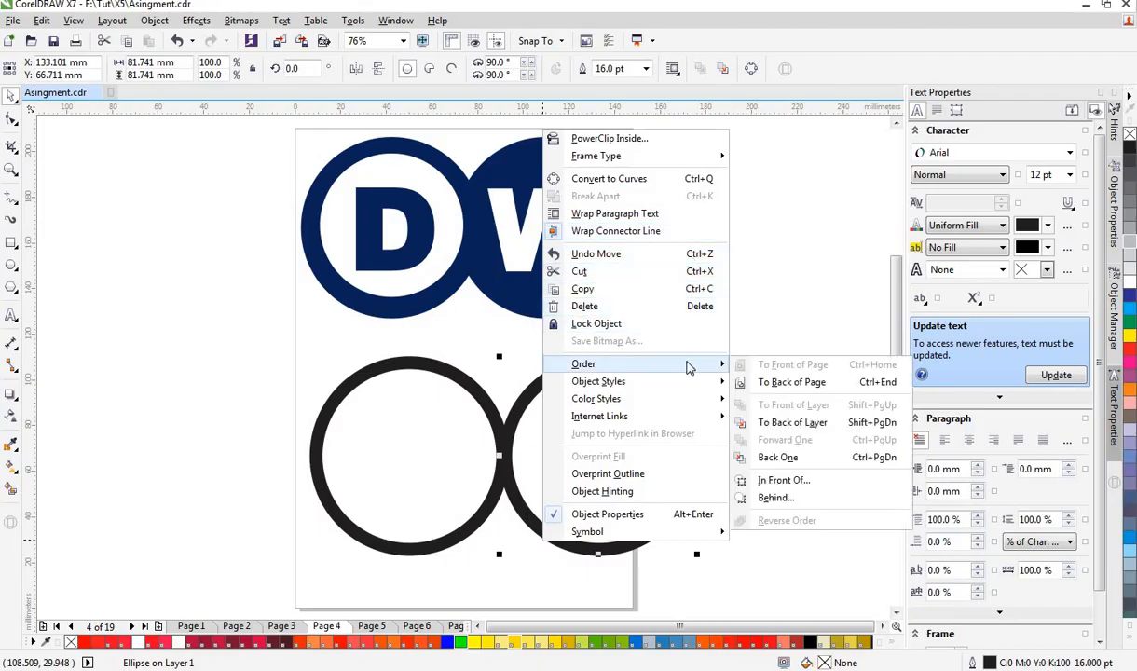
click(768, 384)
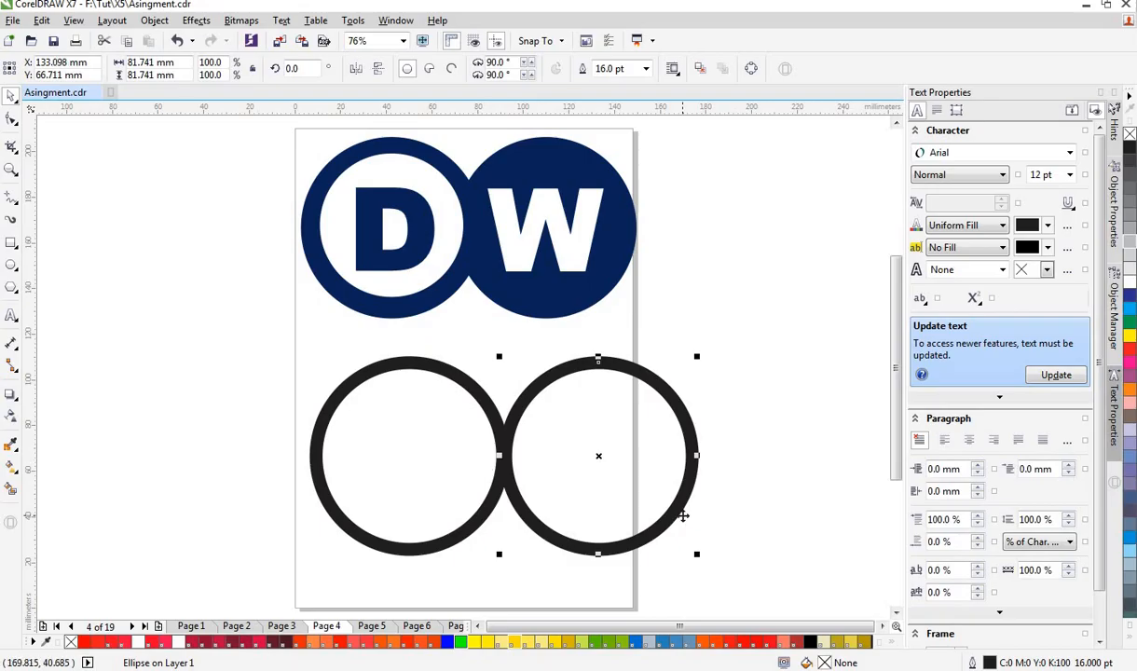
key(Left)
key(Left)
key(Left)
key(Left)
key(Left)
key(Left)
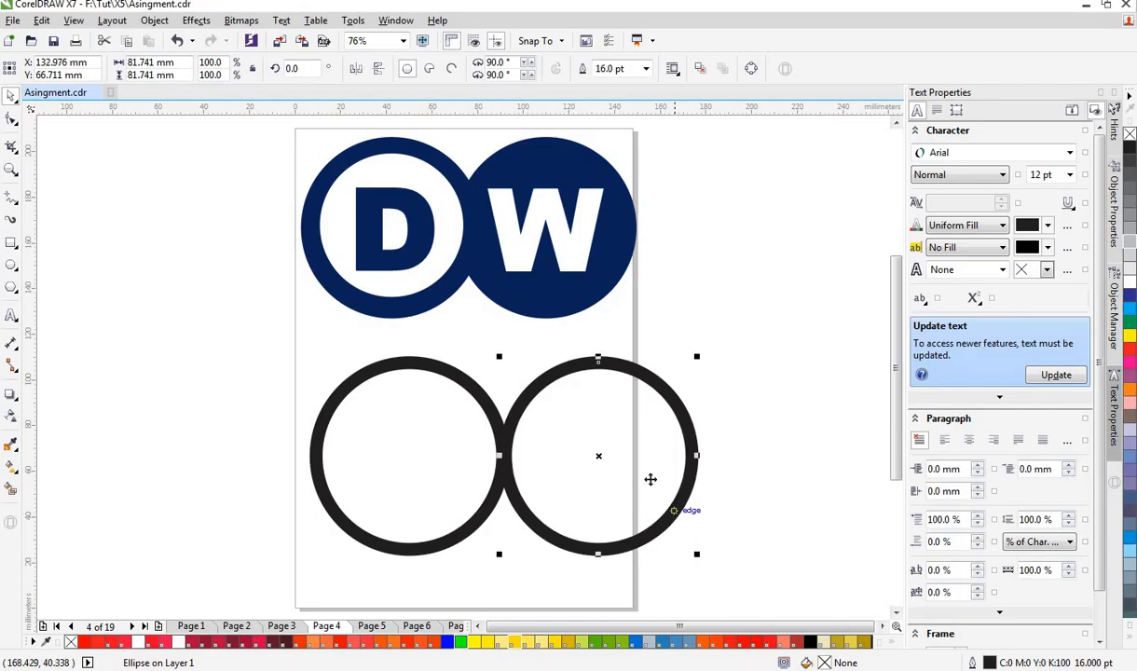
Step: Colour the right circle's fill and outline and the left ring's outline with the blue PANTONE 84-2-5 C
click(576, 460)
click(576, 462)
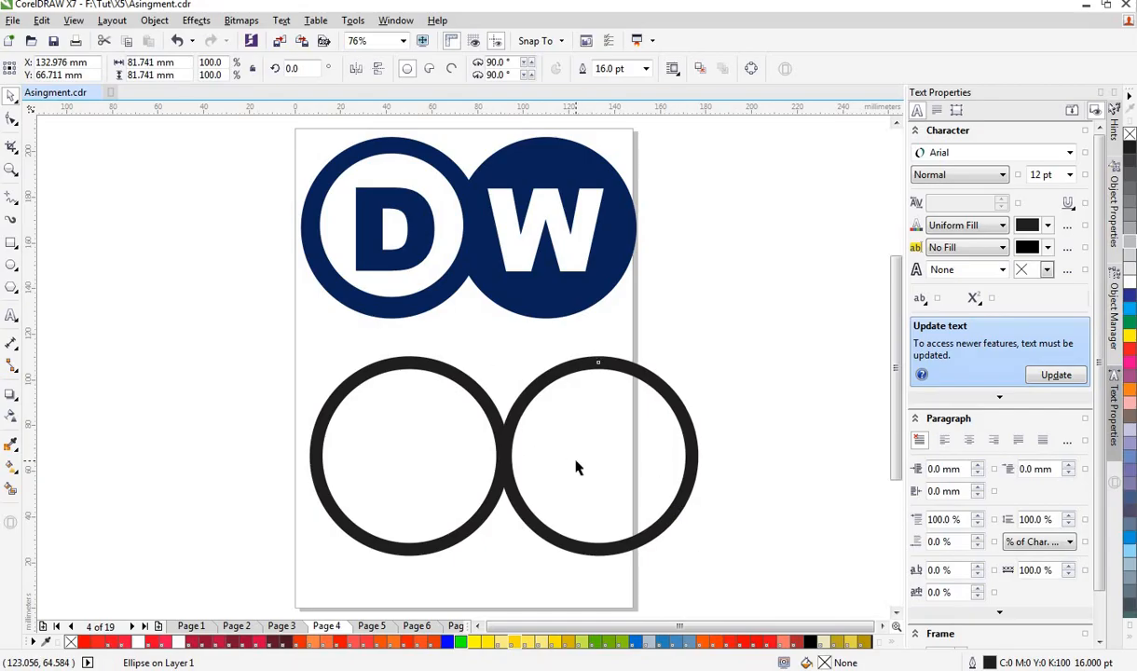
click(662, 643)
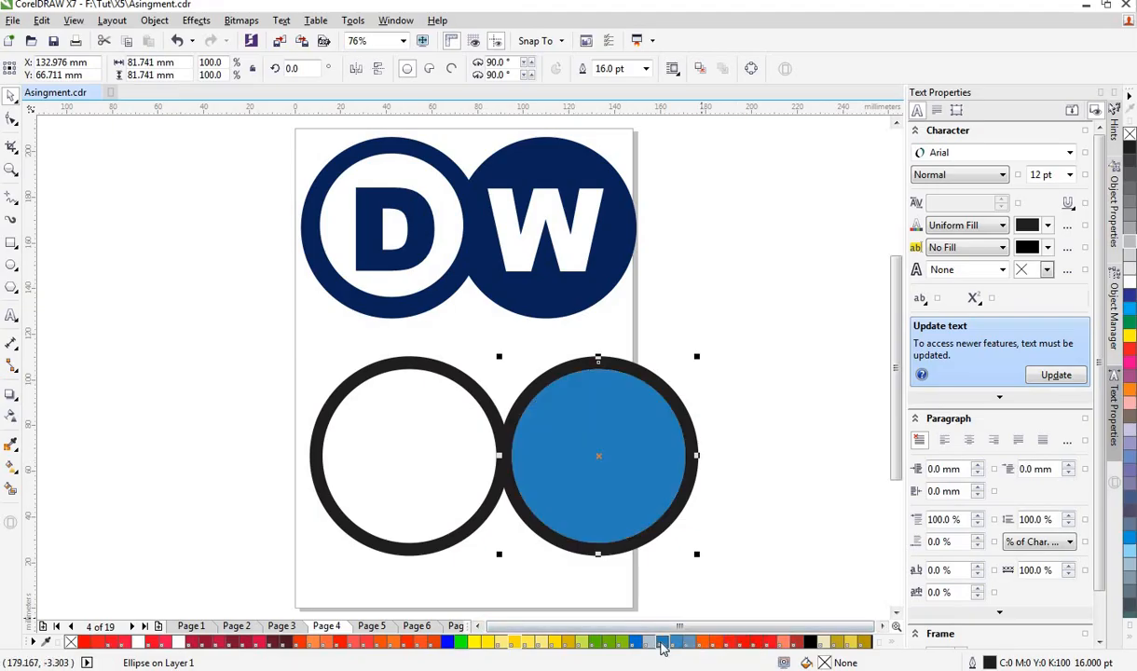
right_click(662, 643)
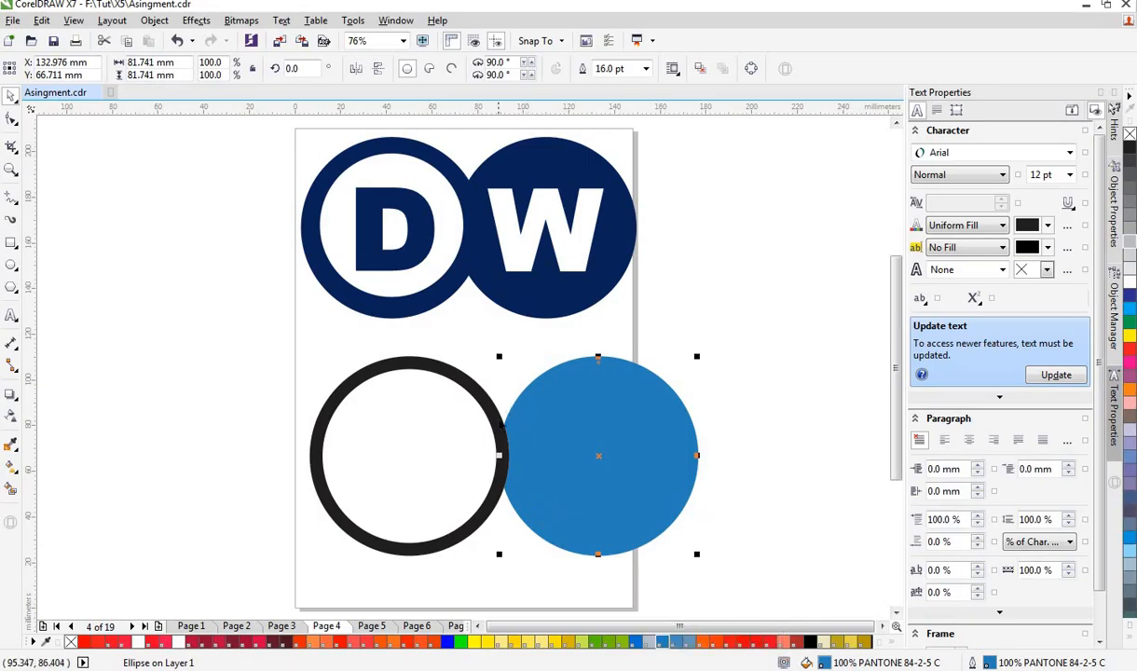
click(500, 427)
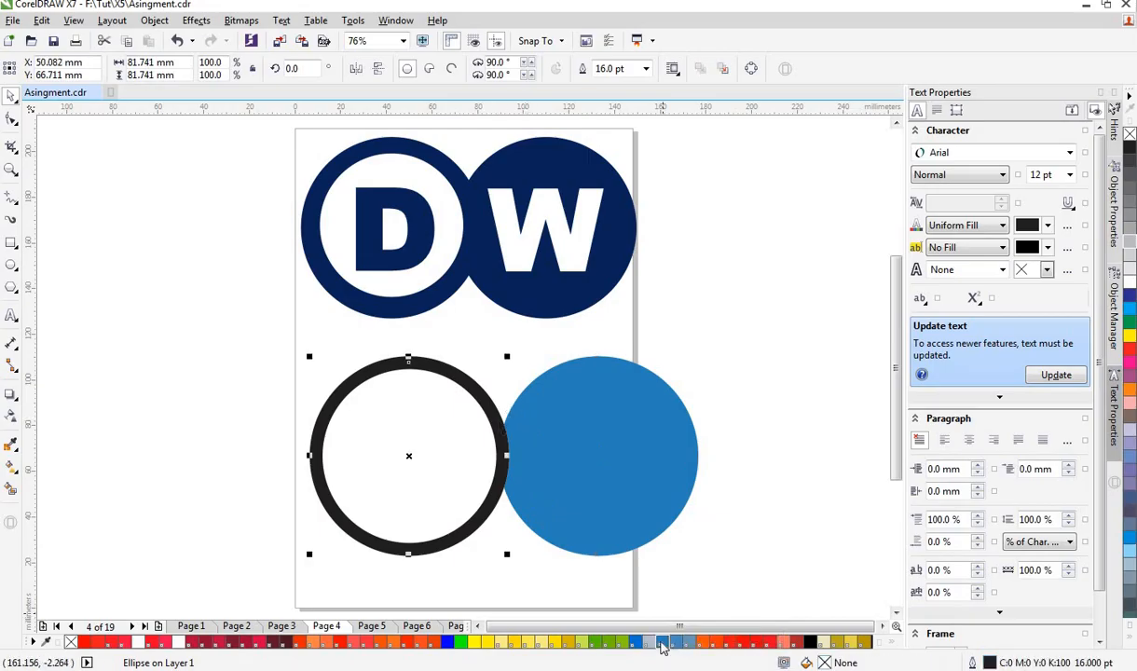
right_click(664, 643)
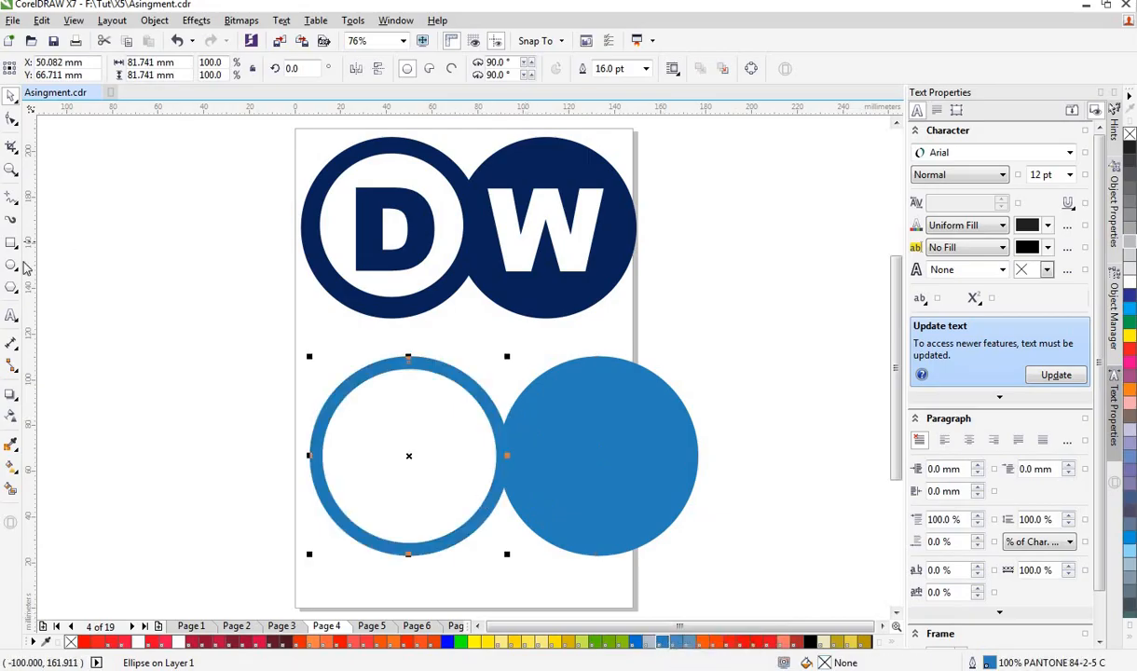
Step: Add a bold Arial letter D of about 215 pt in the same blue and centre it inside the left ring
click(11, 317)
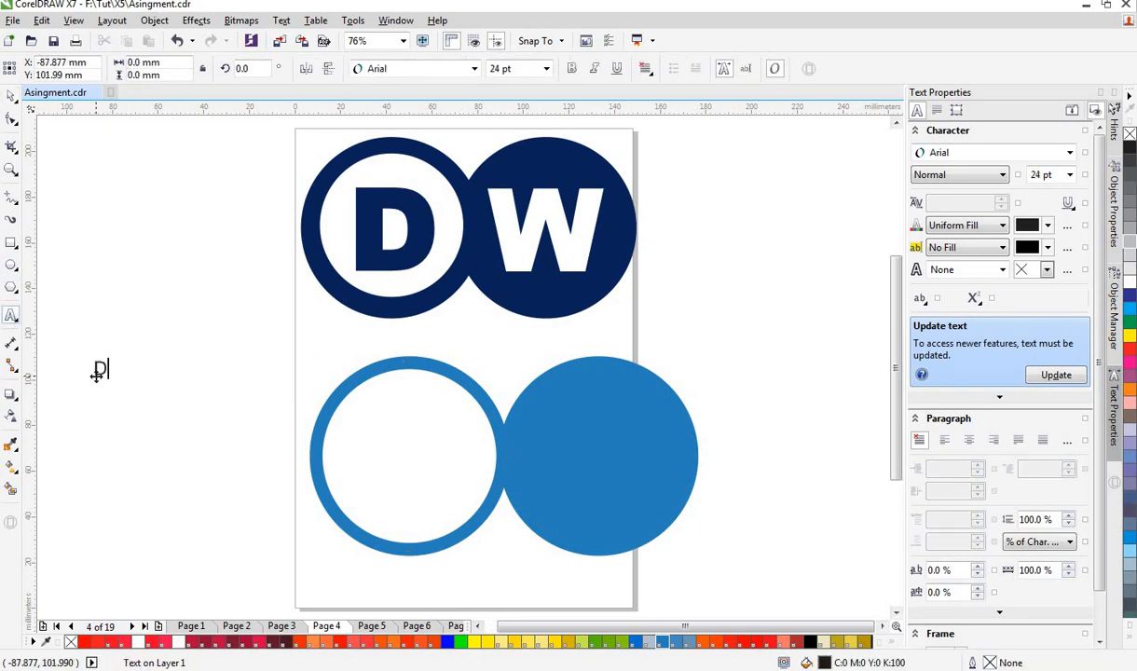
click(98, 370)
click(12, 96)
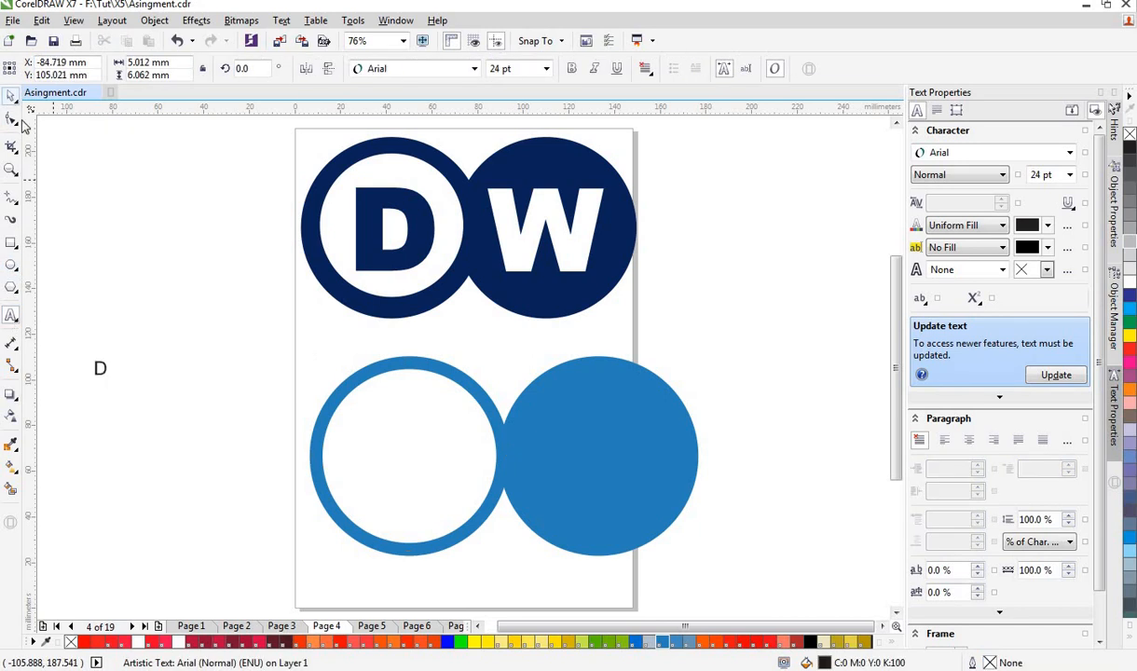
drag(112, 354, 171, 300)
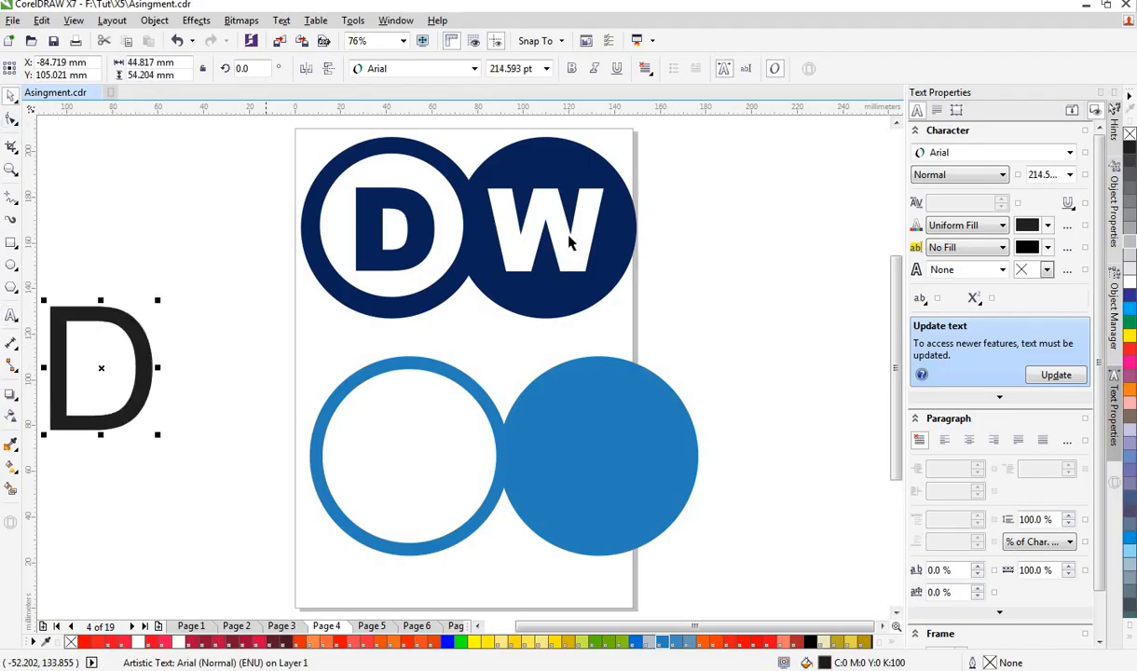
click(573, 69)
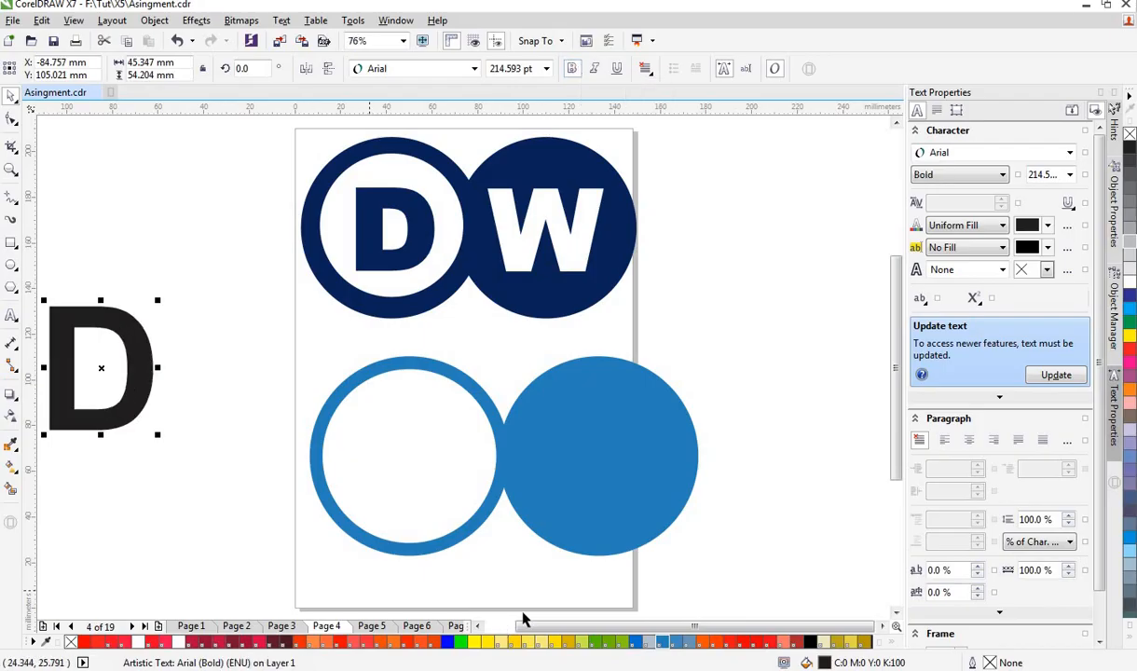
click(663, 643)
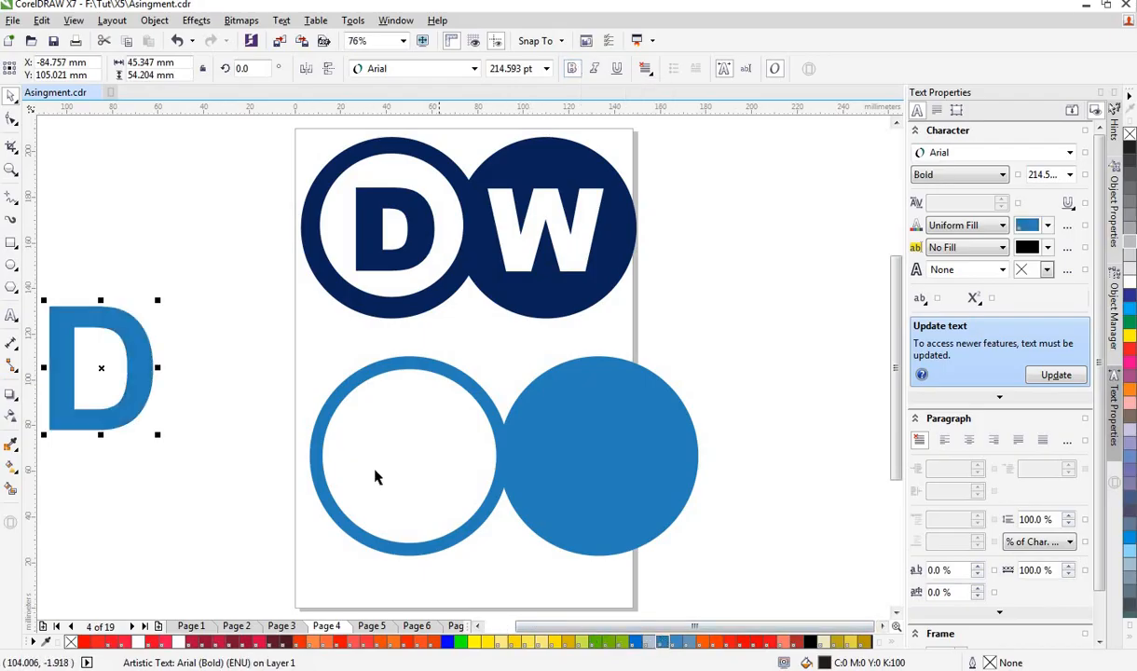
drag(100, 368, 411, 452)
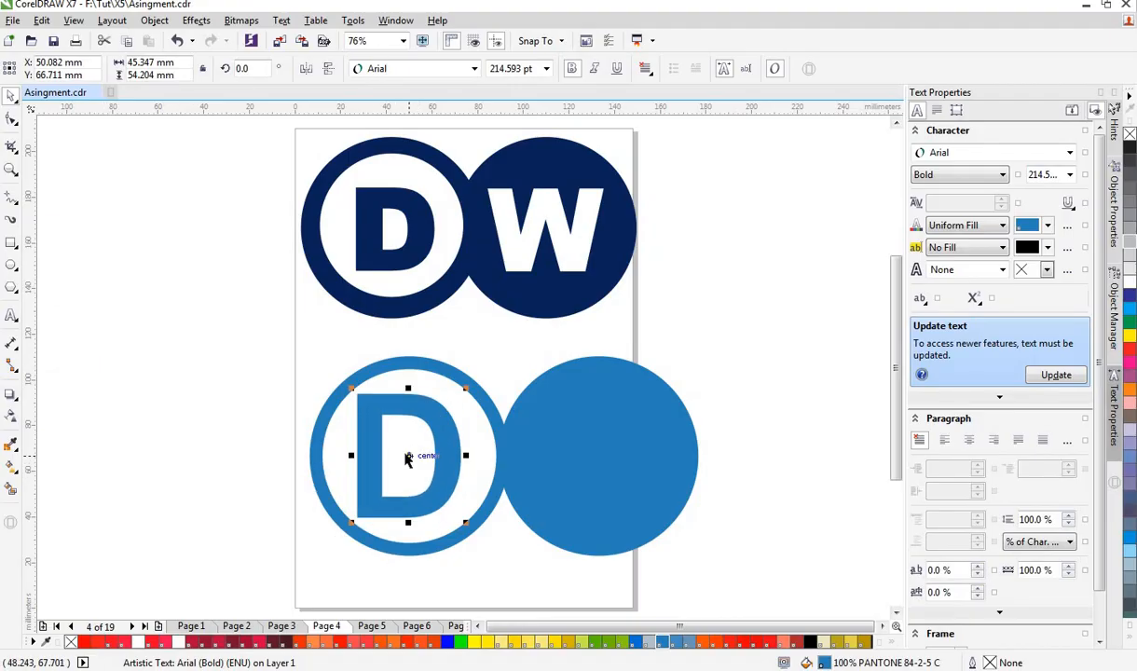
Step: Copy the D to the centre of the right circle, colour the copy white and change its letter to W
drag(443, 452, 598, 456)
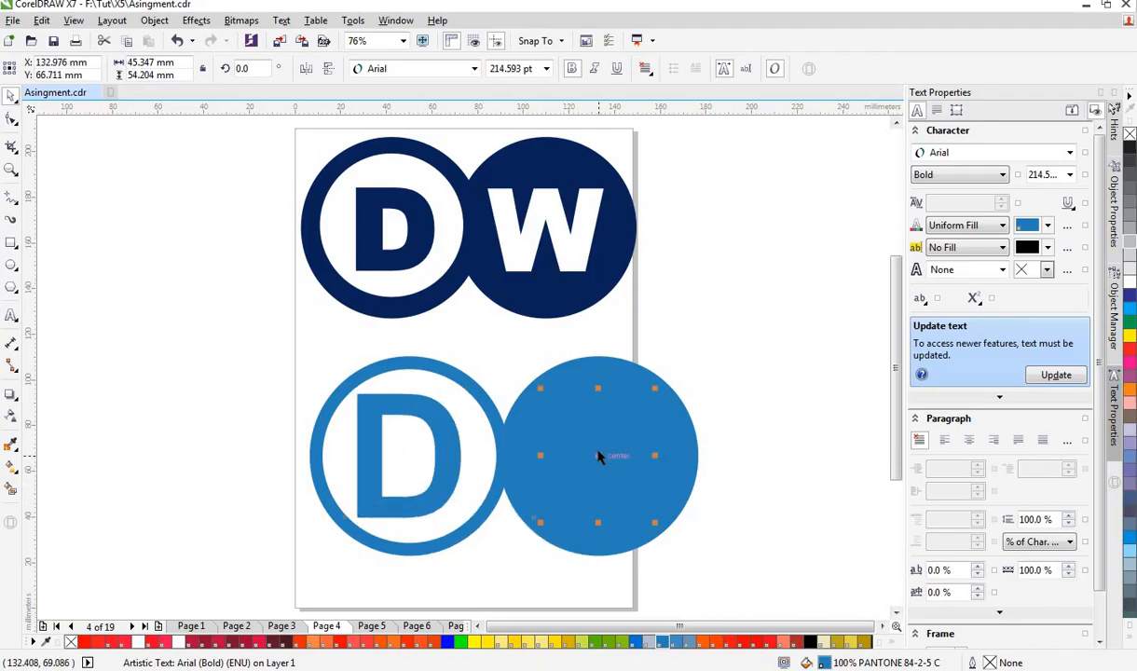
click(138, 641)
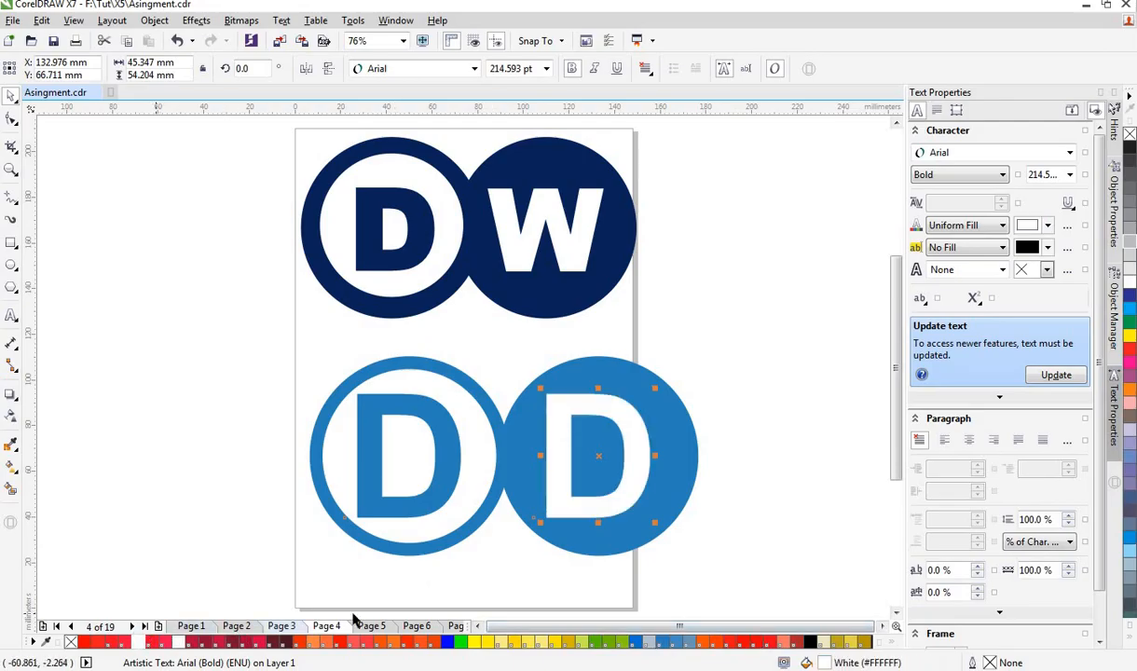
double_click(636, 456)
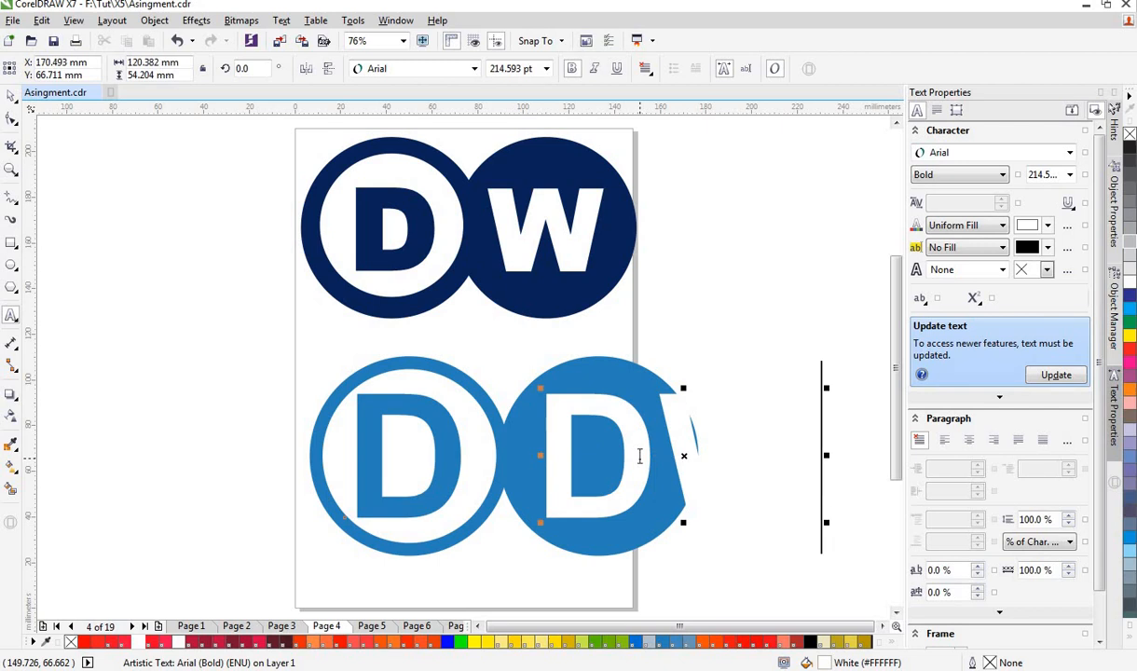
key(BackSpace)
text(W)
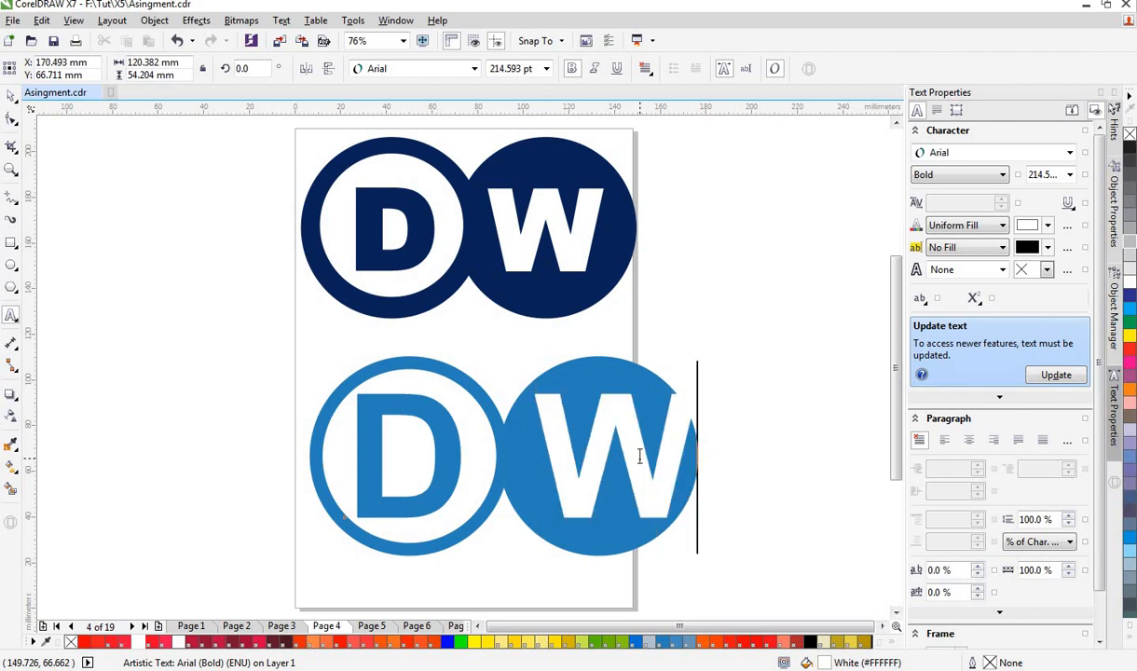
click(11, 96)
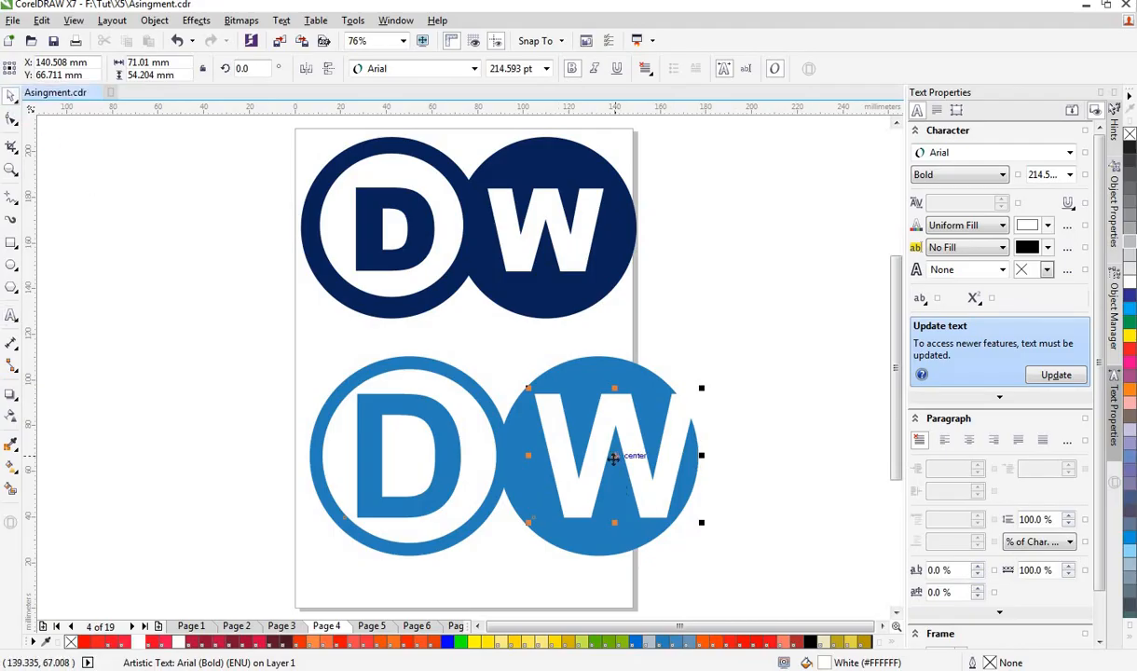
Step: Centre the white W on the right circle and shrink it to about 187 pt so it fits inside
drag(665, 484, 601, 458)
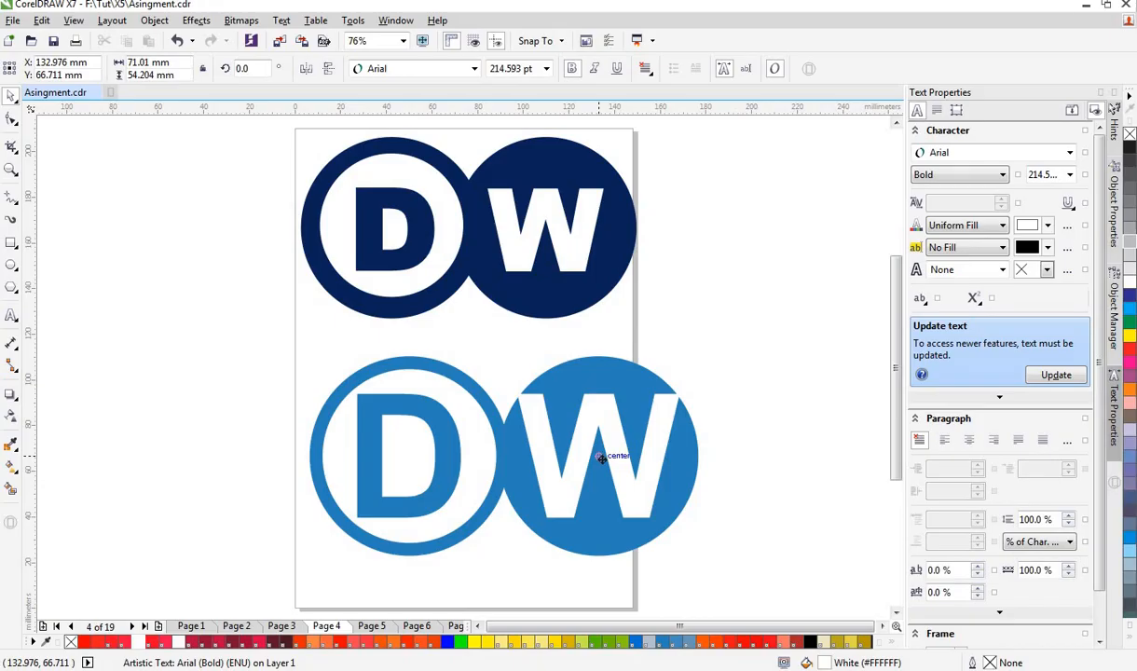
drag(601, 458, 602, 458)
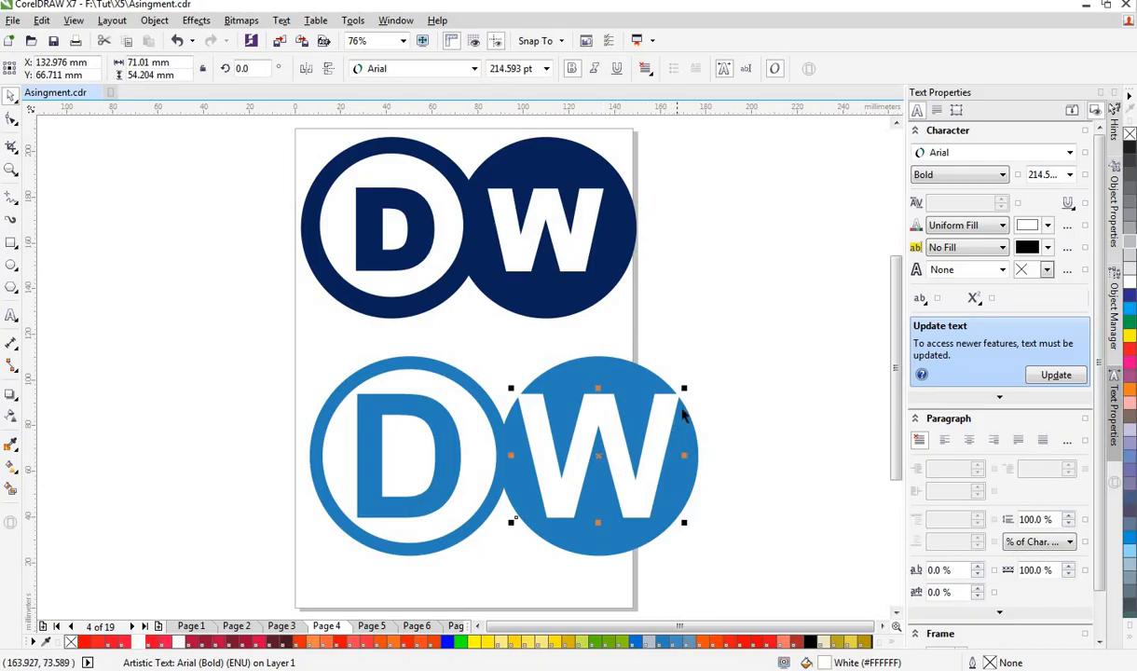
mouse_move(684, 387)
mouse_down()
mouse_move(672, 404)
mouse_move(685, 396)
mouse_move(676, 395)
mouse_up()
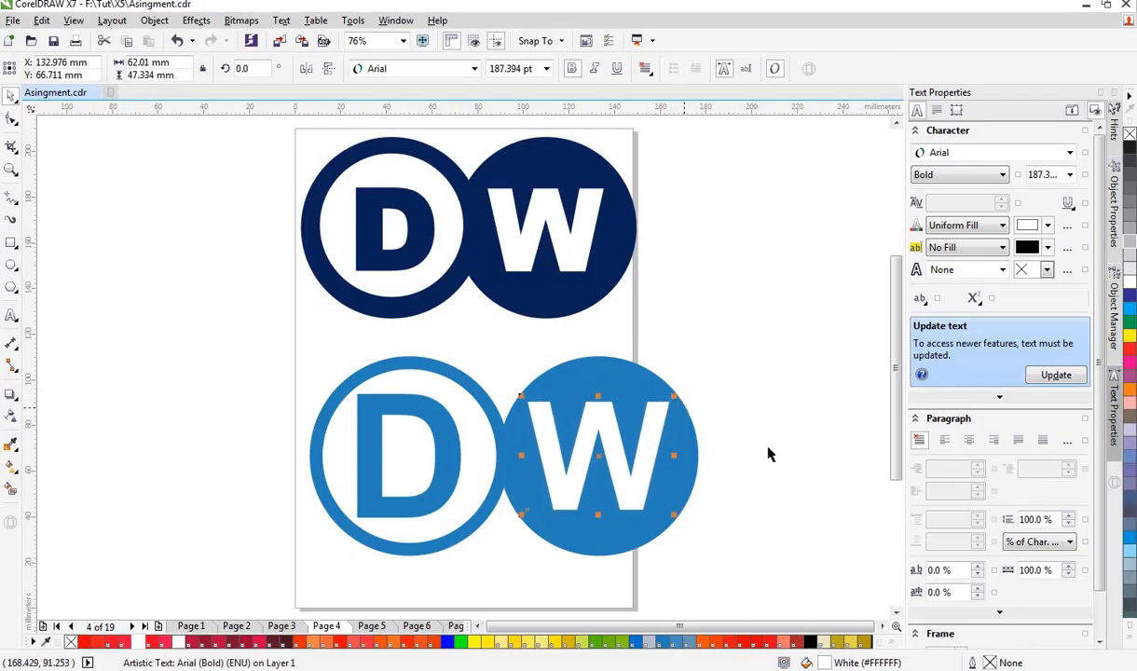
click(748, 311)
drag(715, 415, 503, 574)
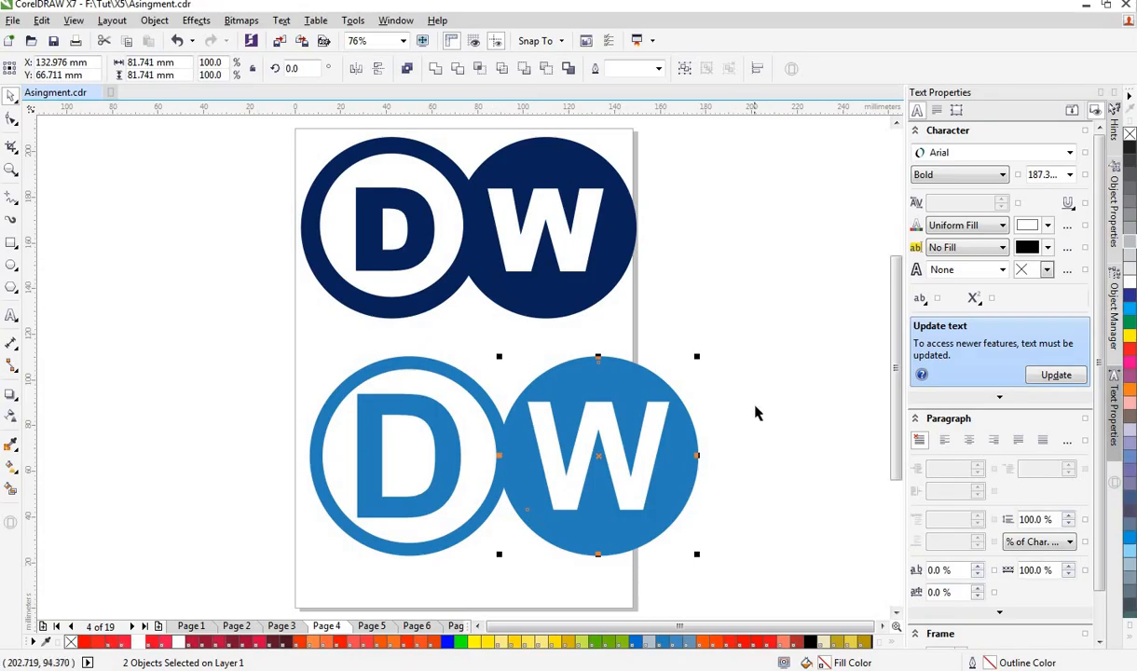
click(773, 431)
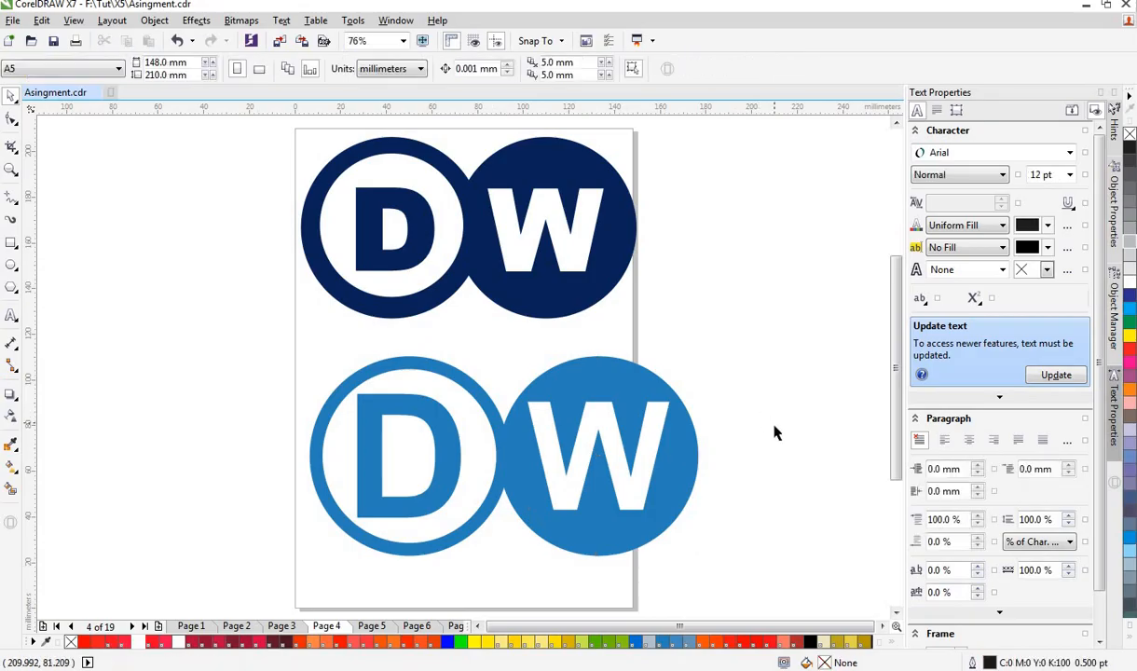
Step: Look through the logos on pages 2, 3 and 5, and go to page 6 with the MTN logo
click(237, 626)
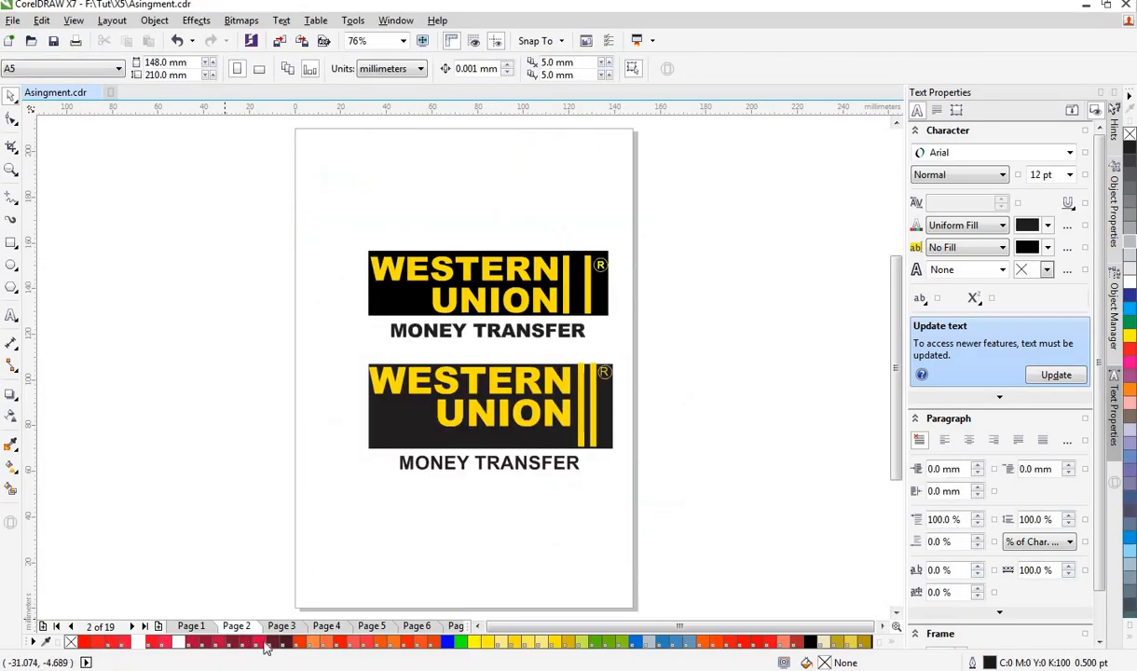
click(285, 628)
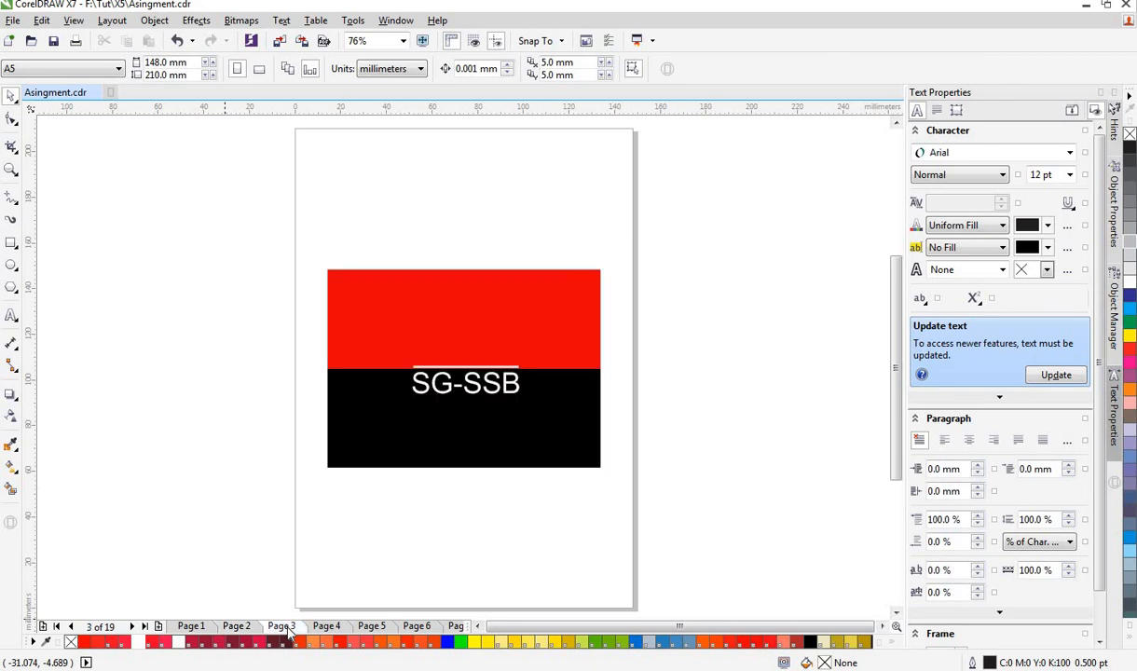
click(373, 626)
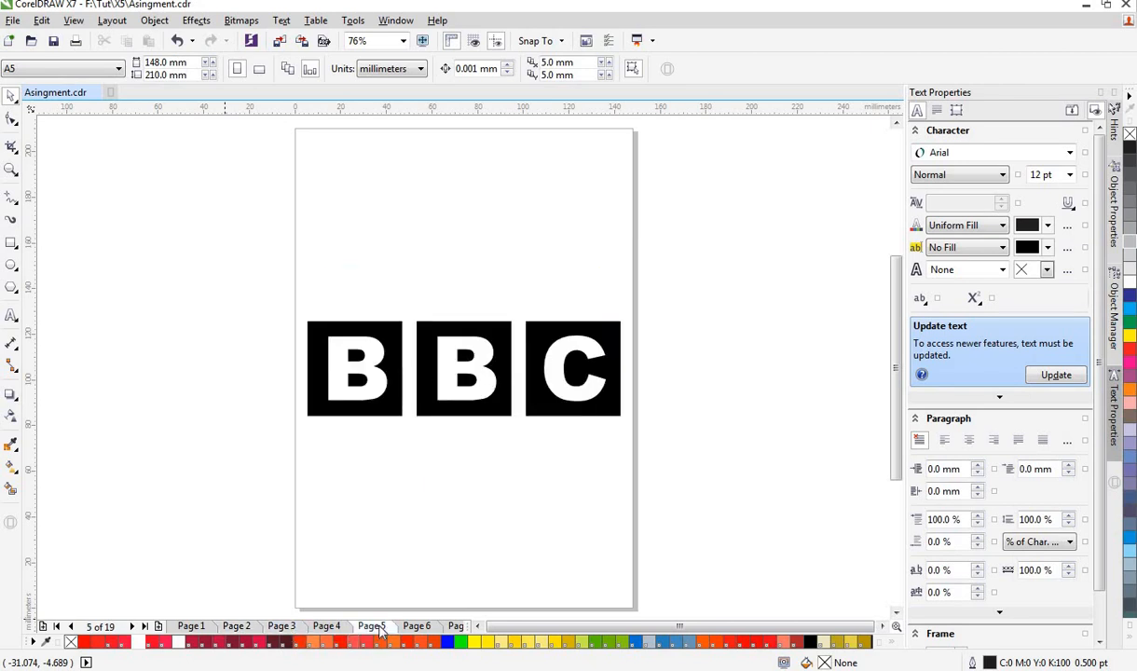
click(418, 627)
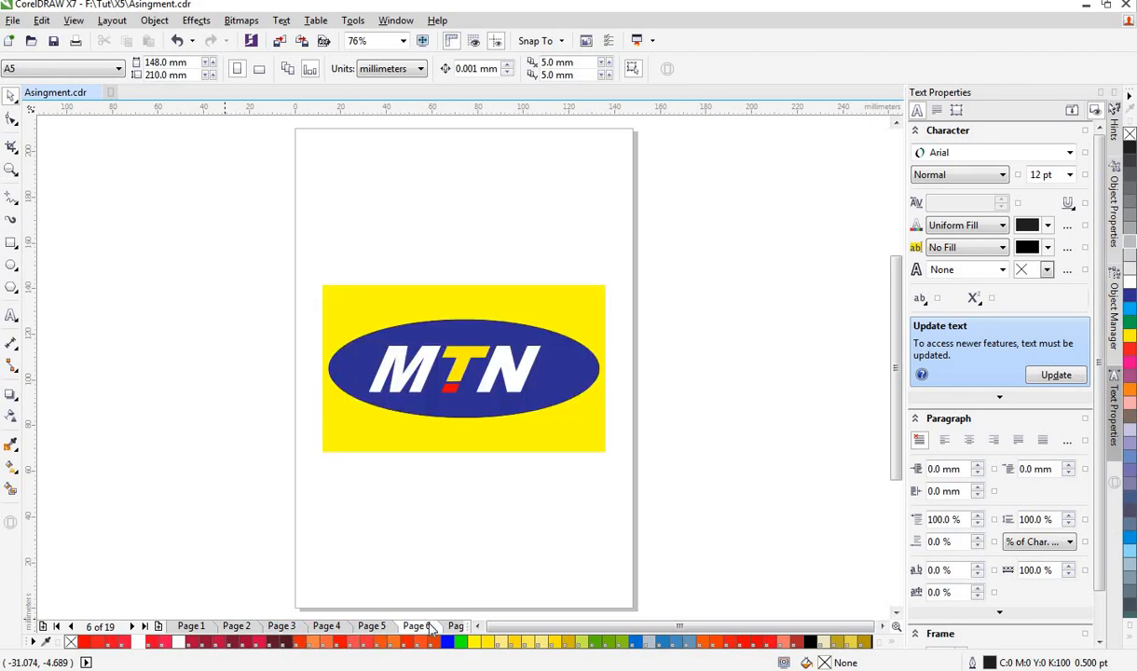